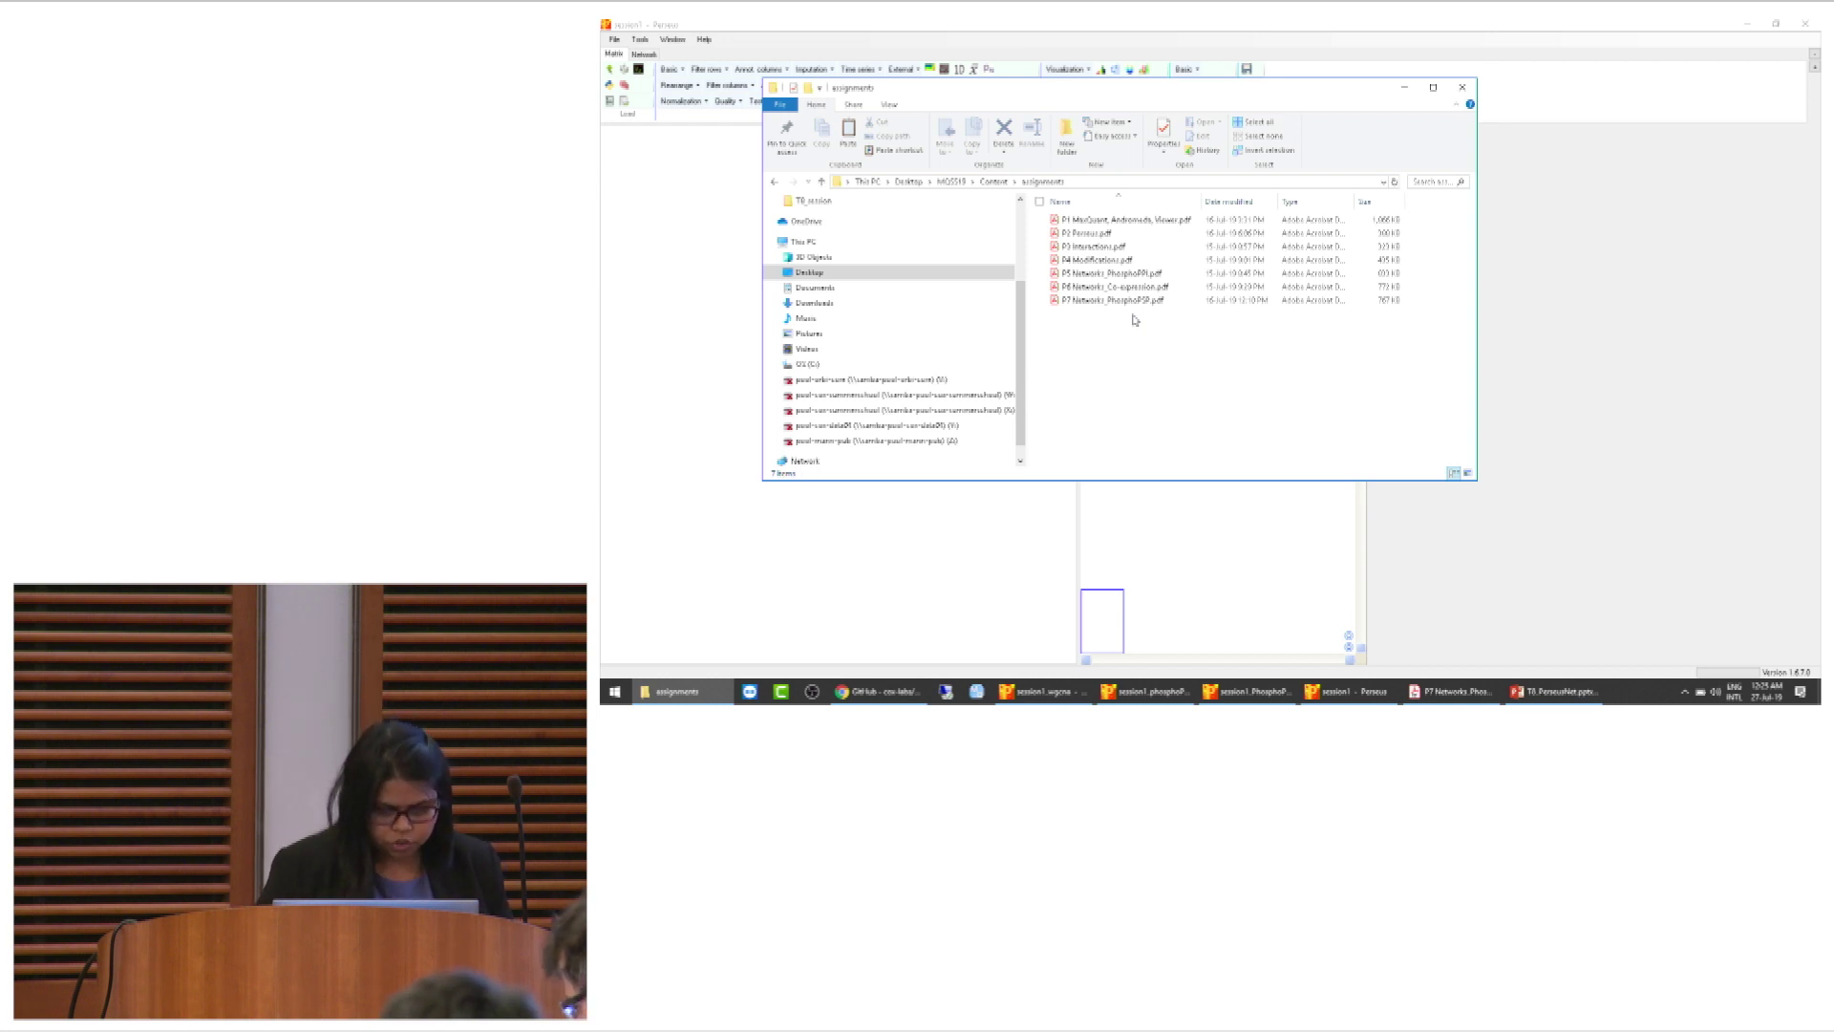
Generate a random matrix with the default 100 rows in Perseus, shown as matrix1
click(932, 554)
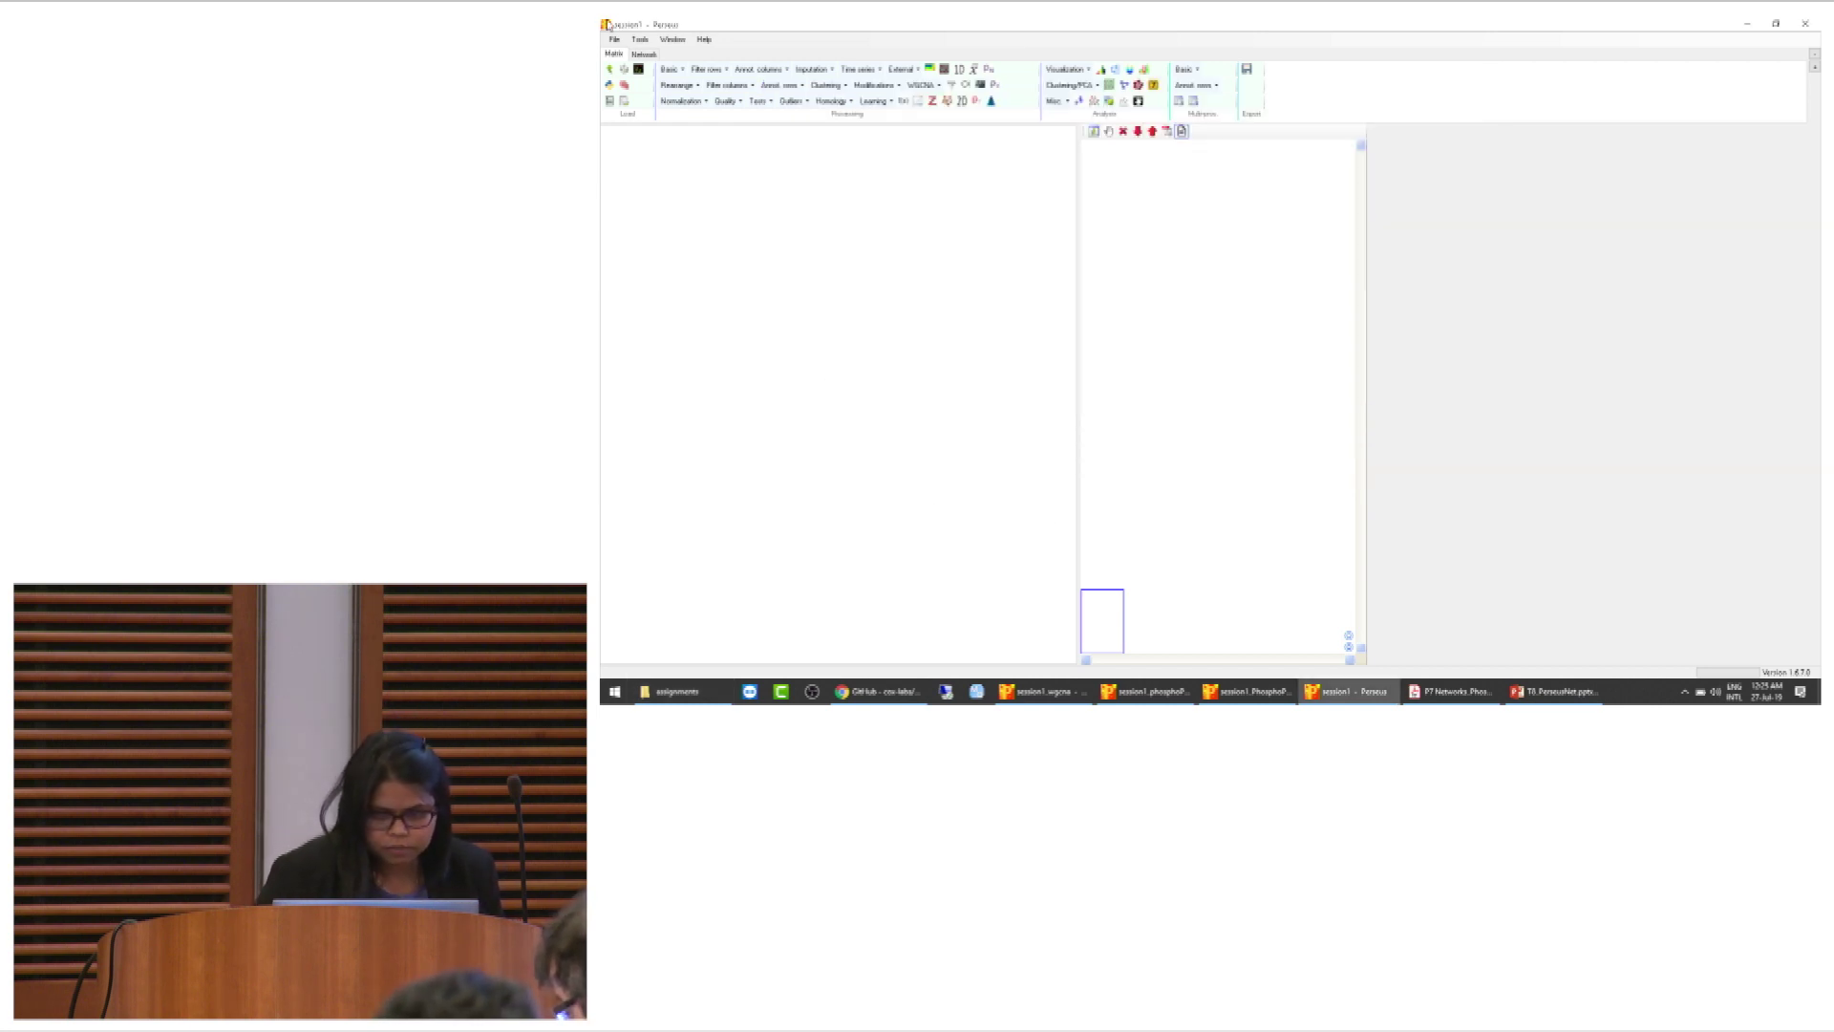
click(625, 71)
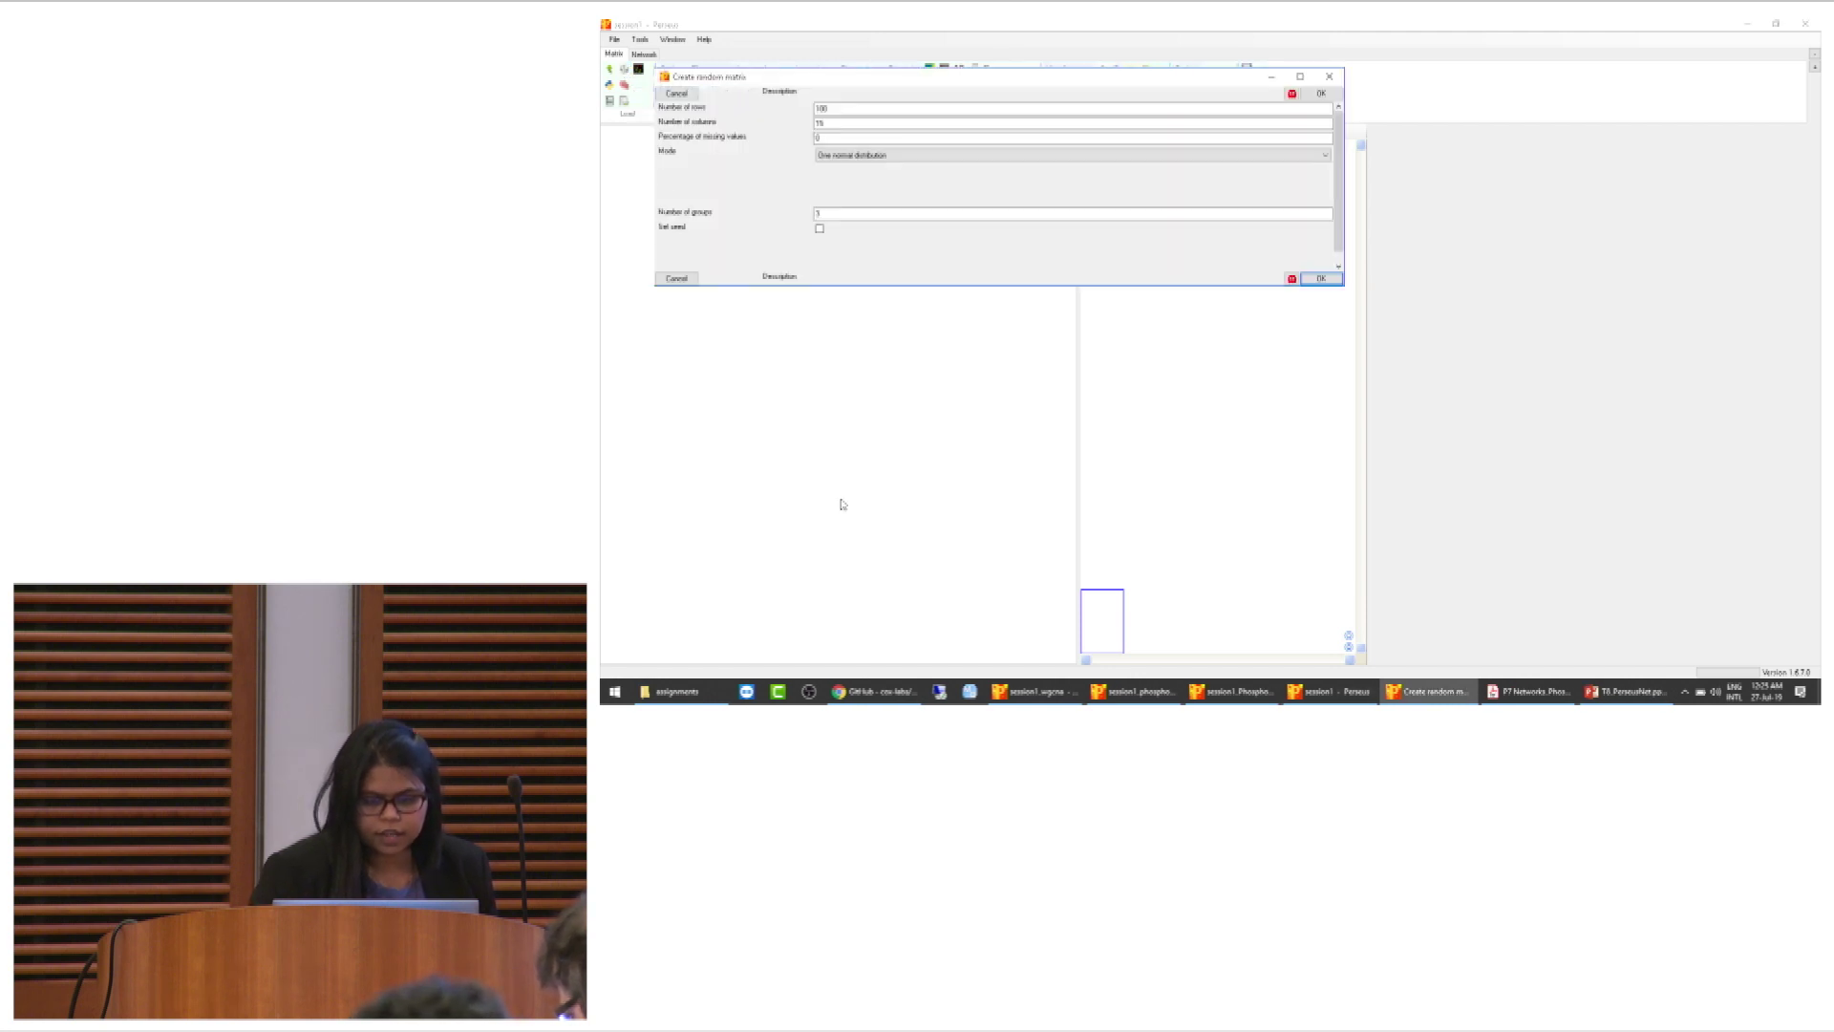
click(1319, 278)
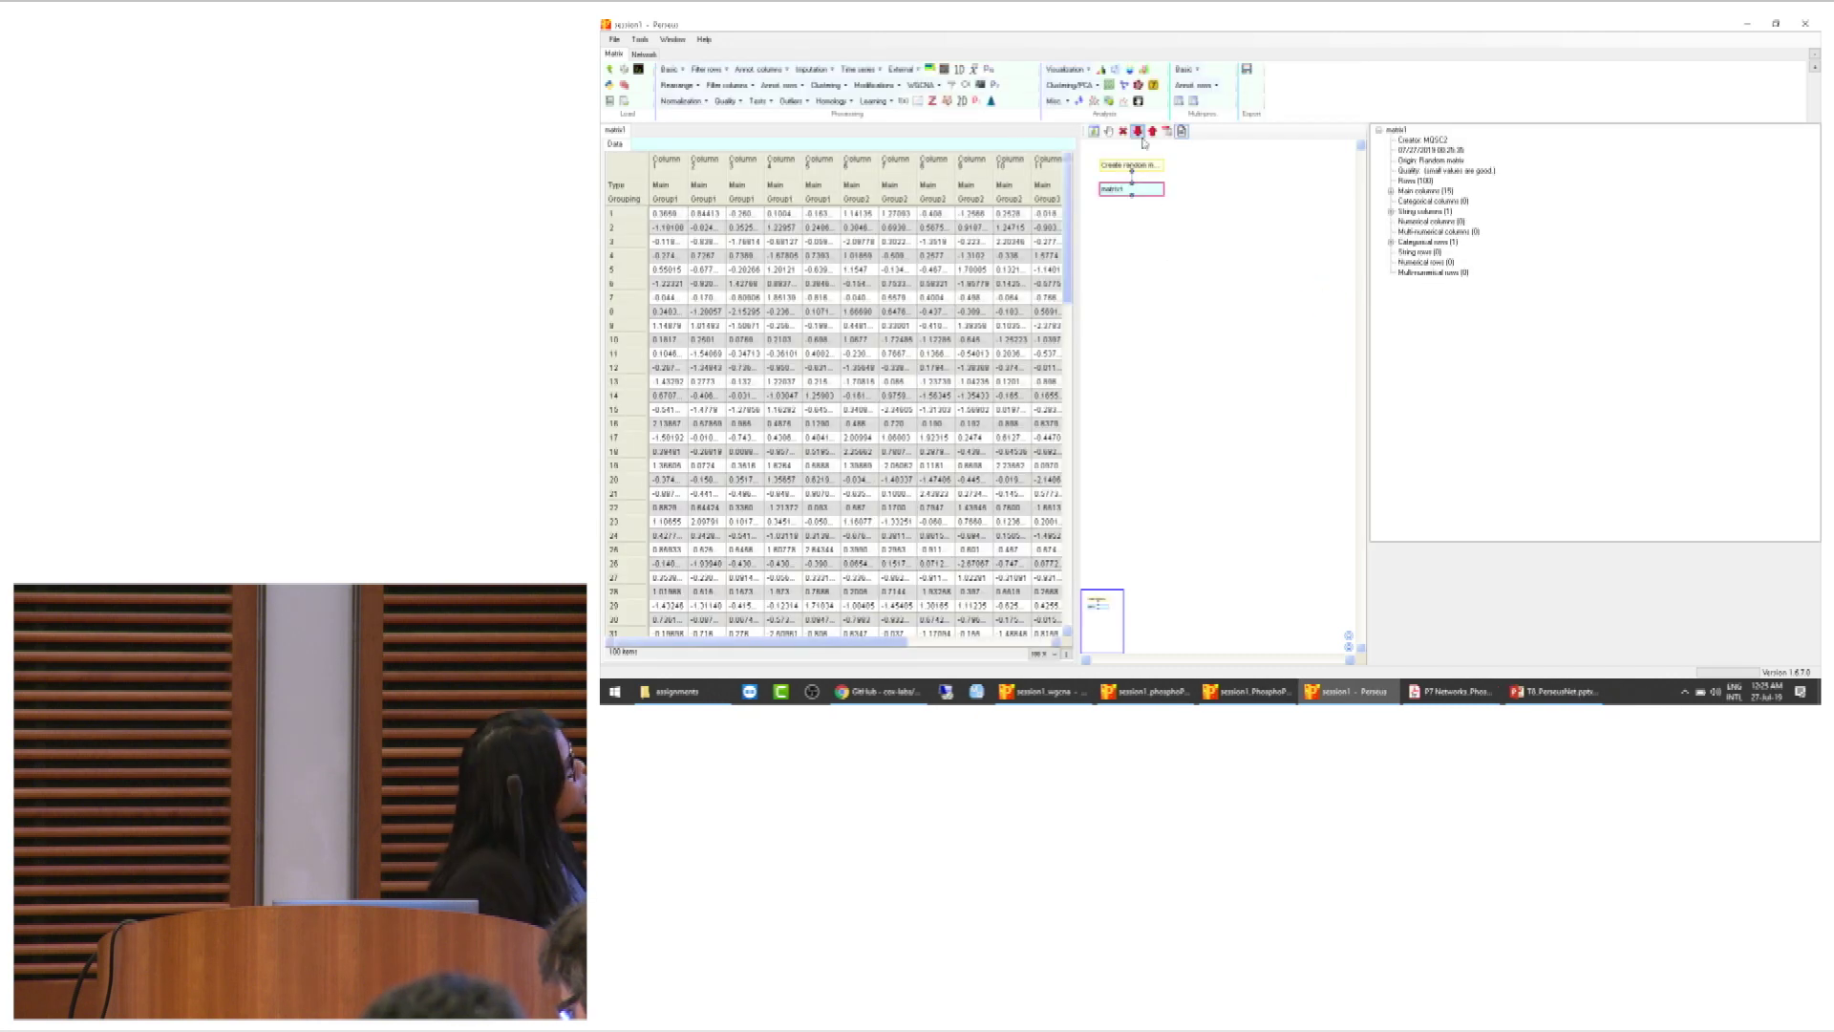
click(908, 77)
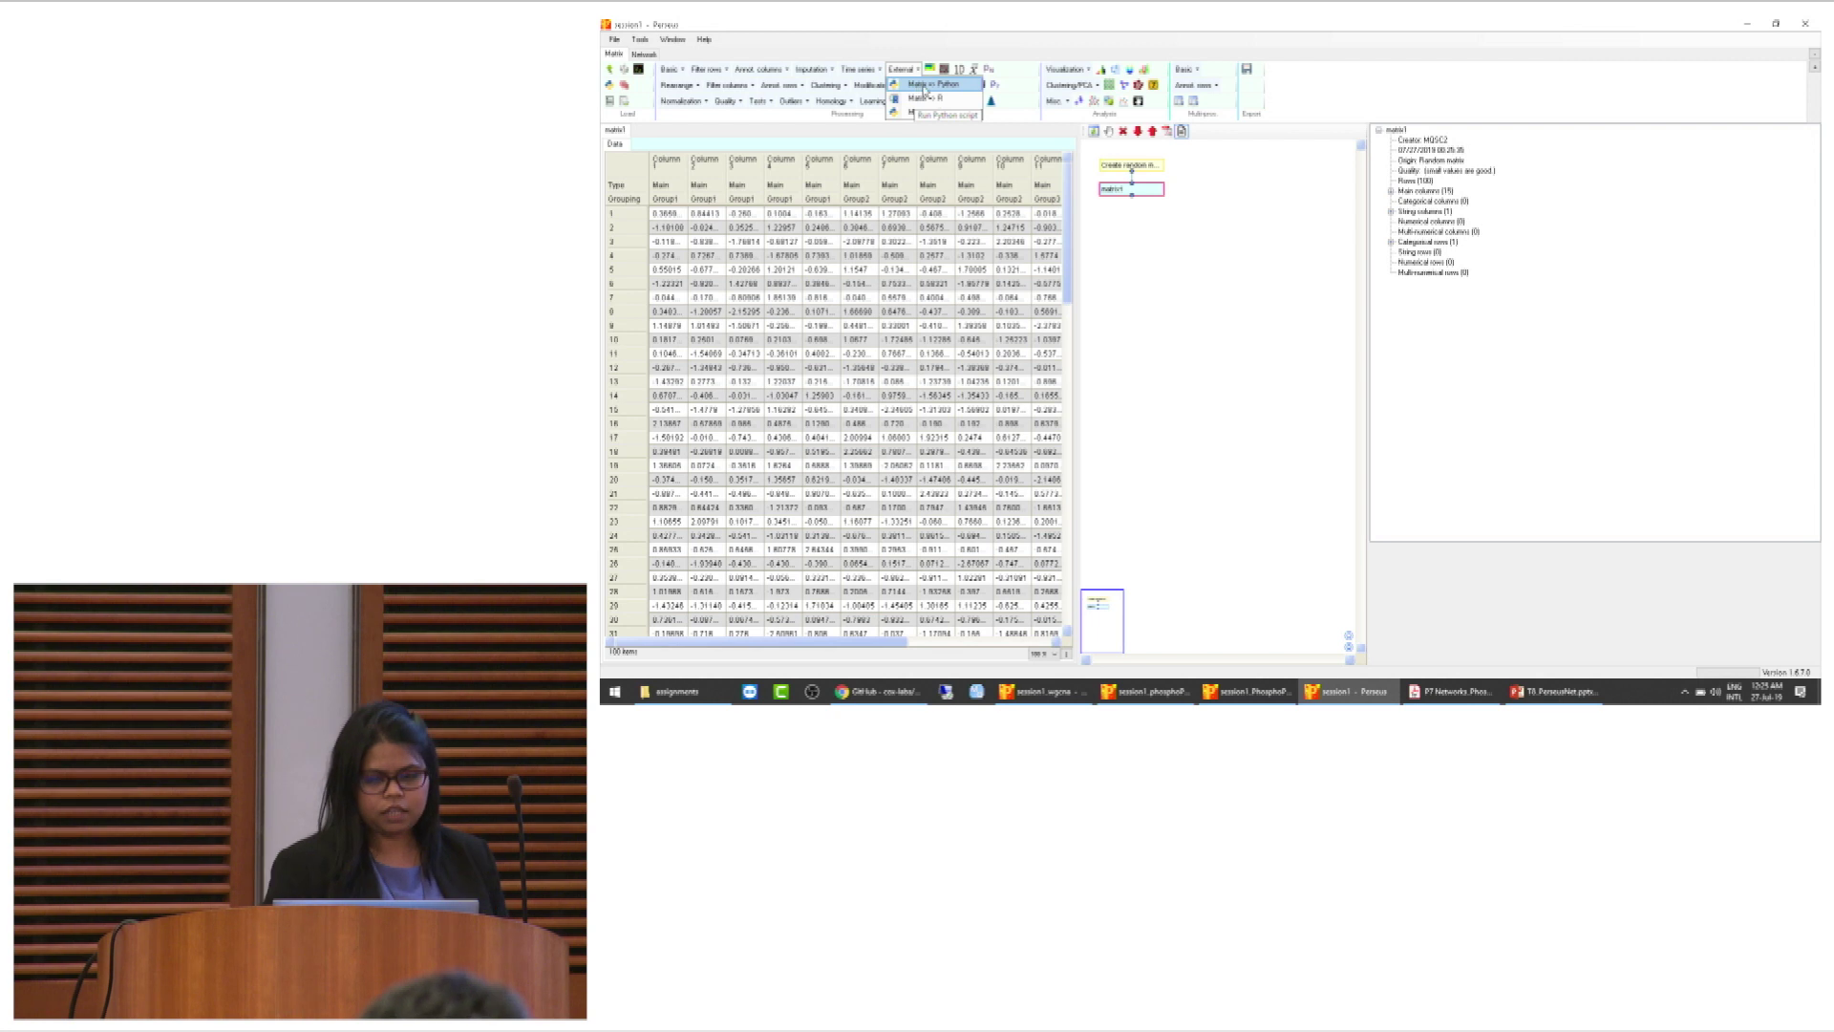
click(924, 85)
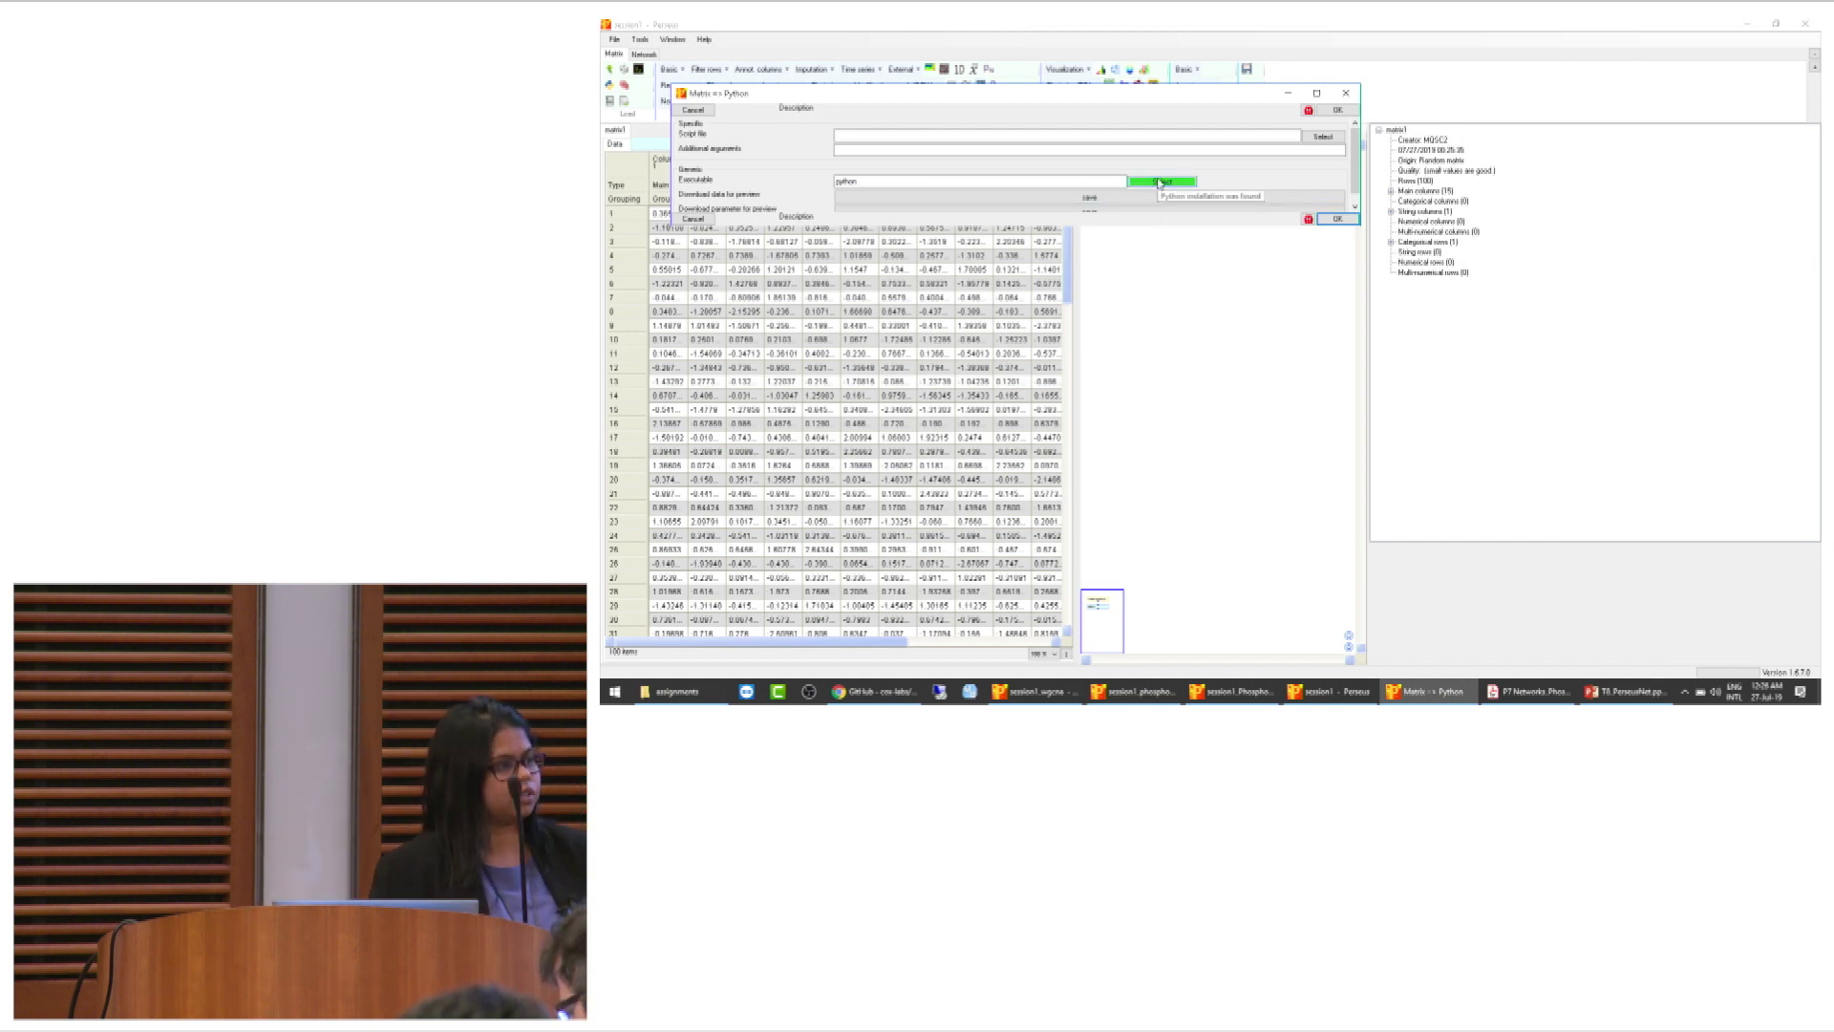
click(1161, 182)
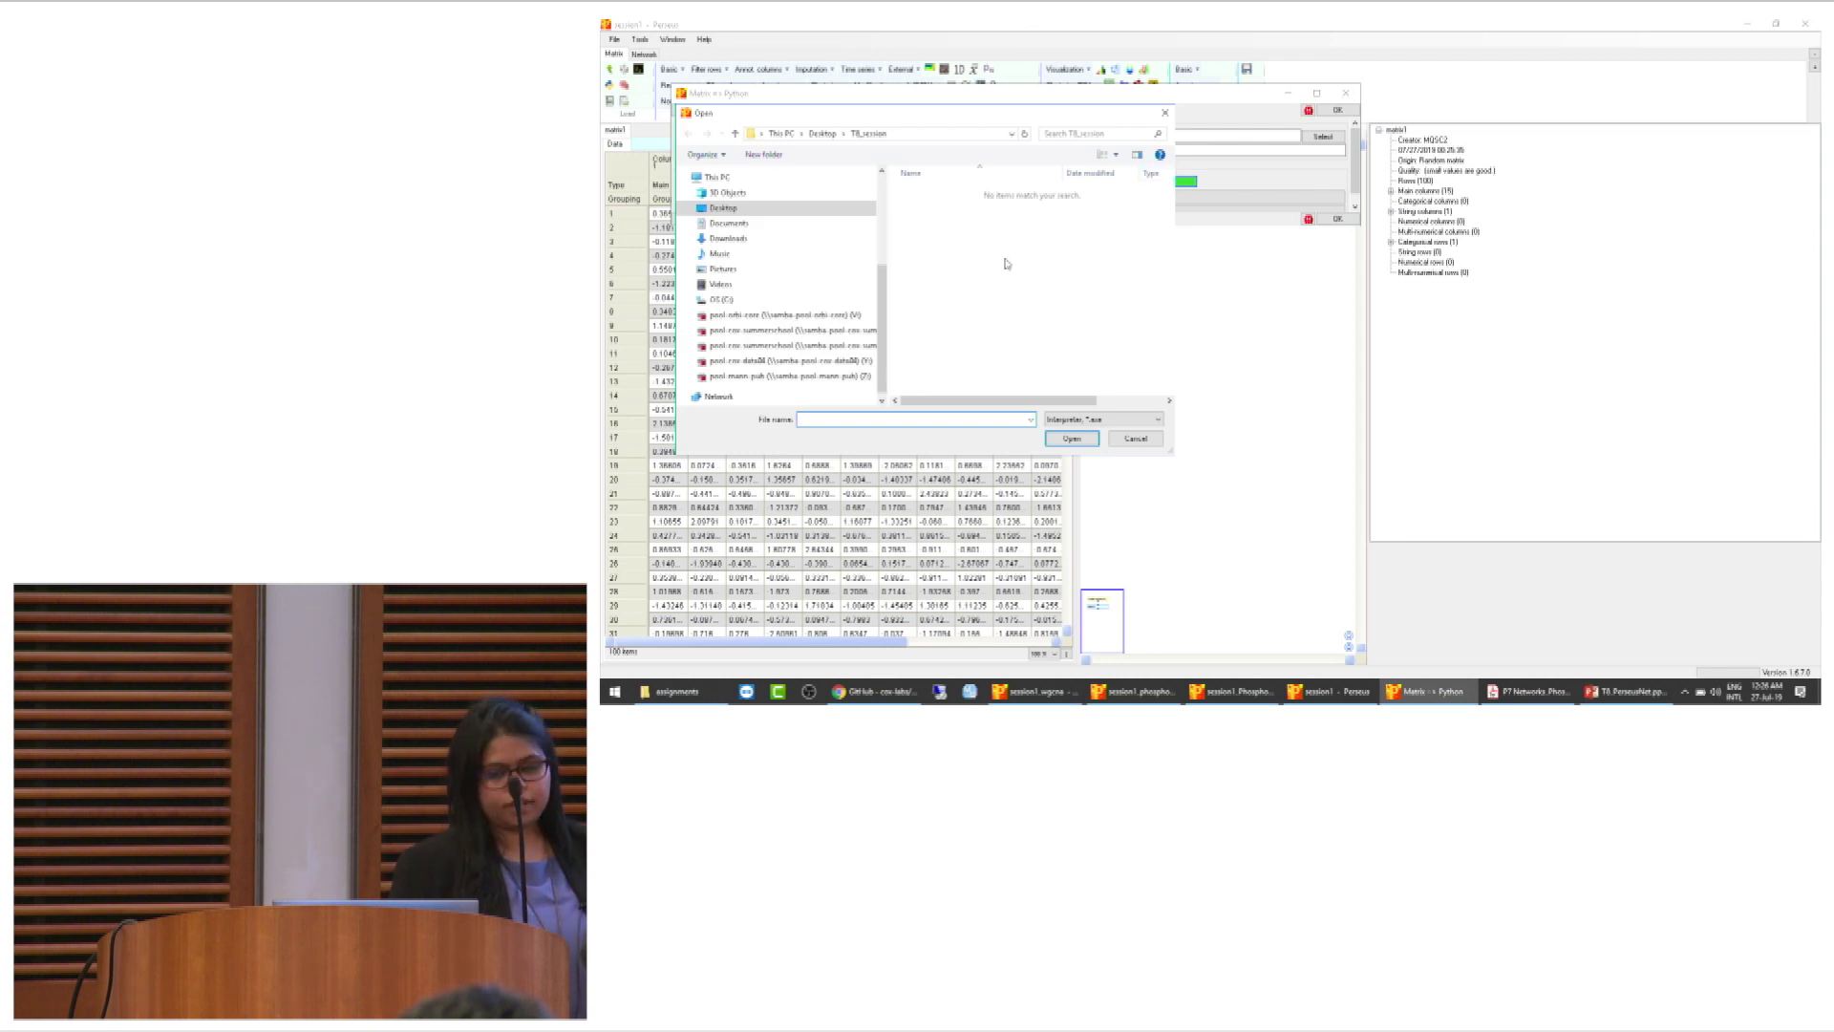
click(1164, 113)
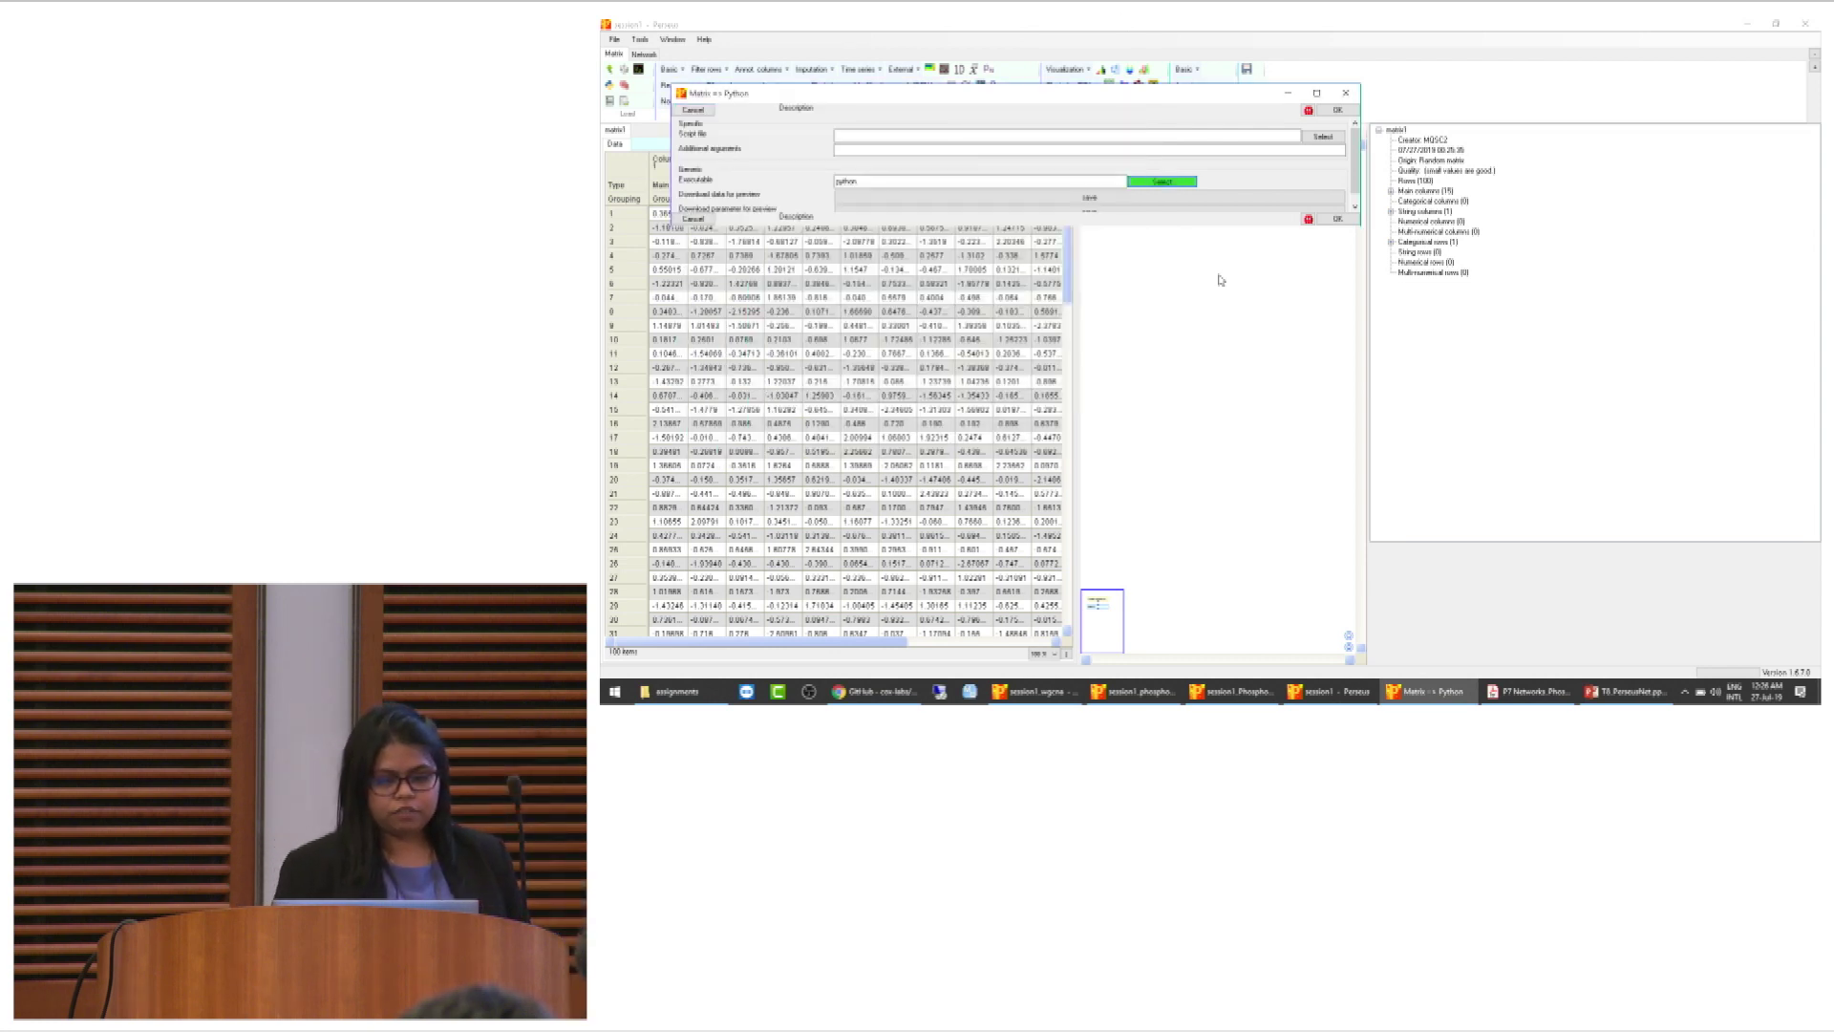
click(1344, 92)
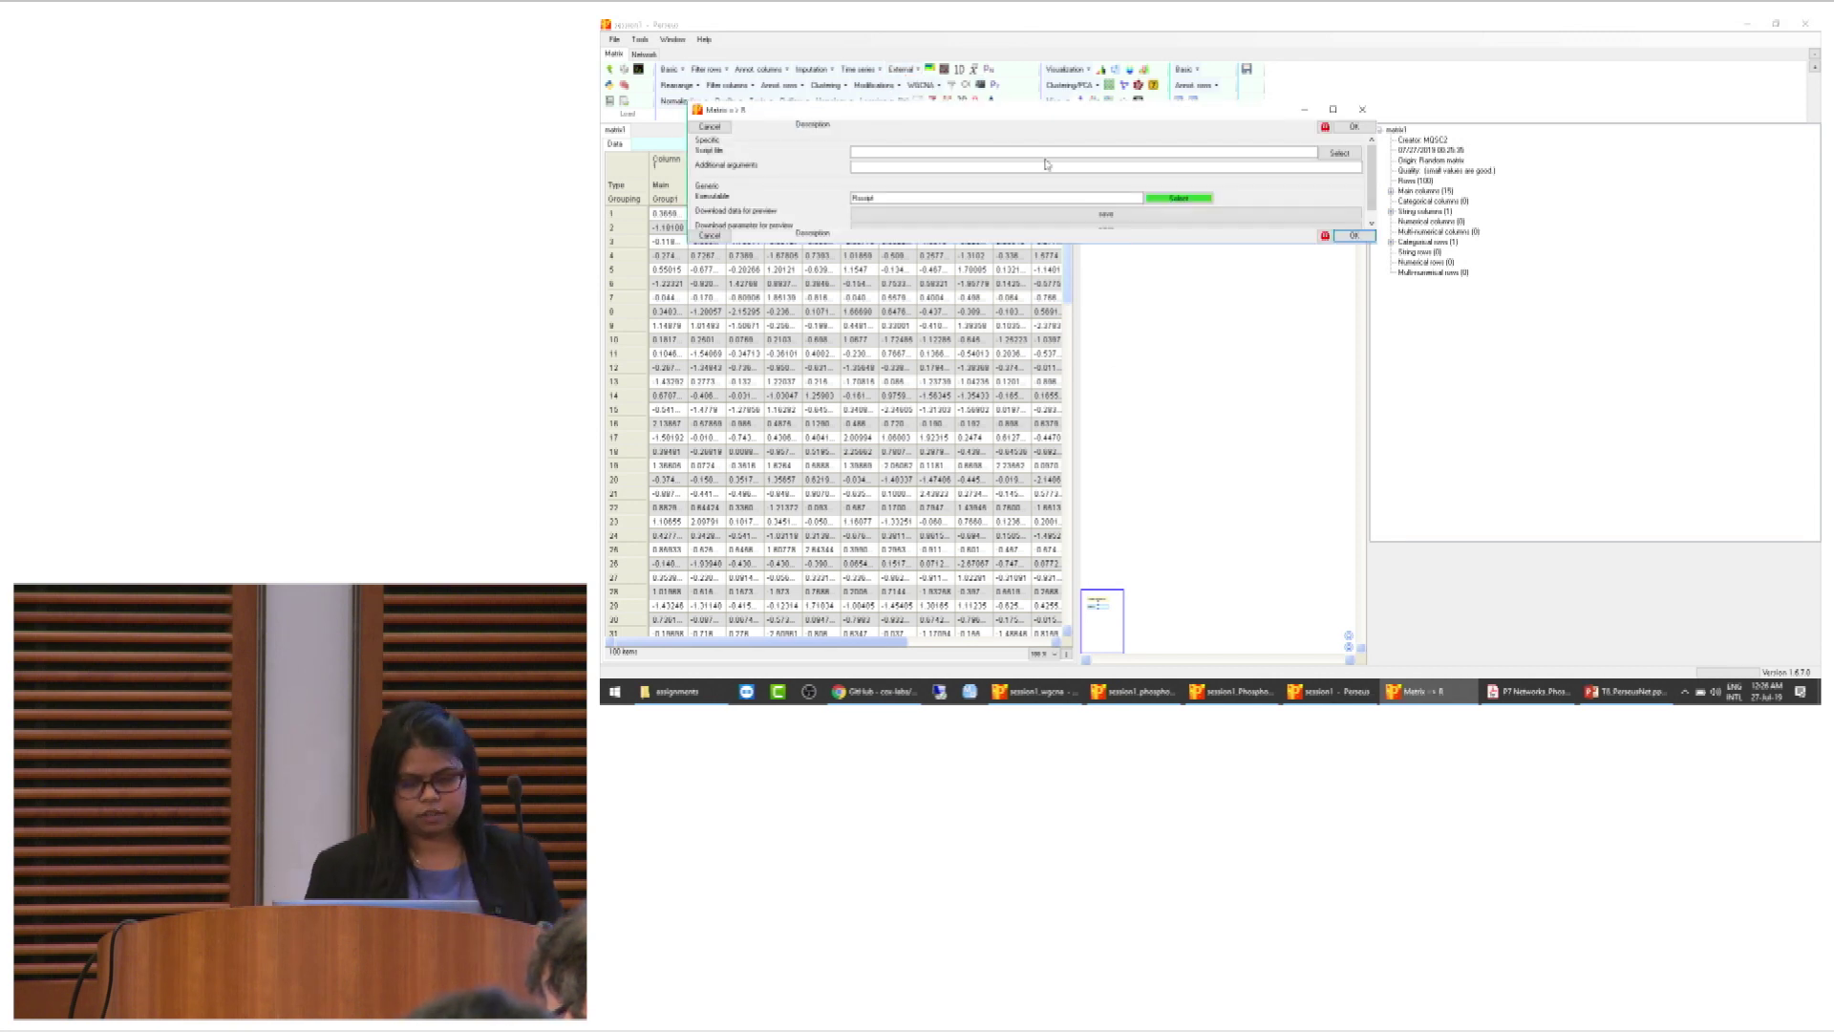
click(1186, 199)
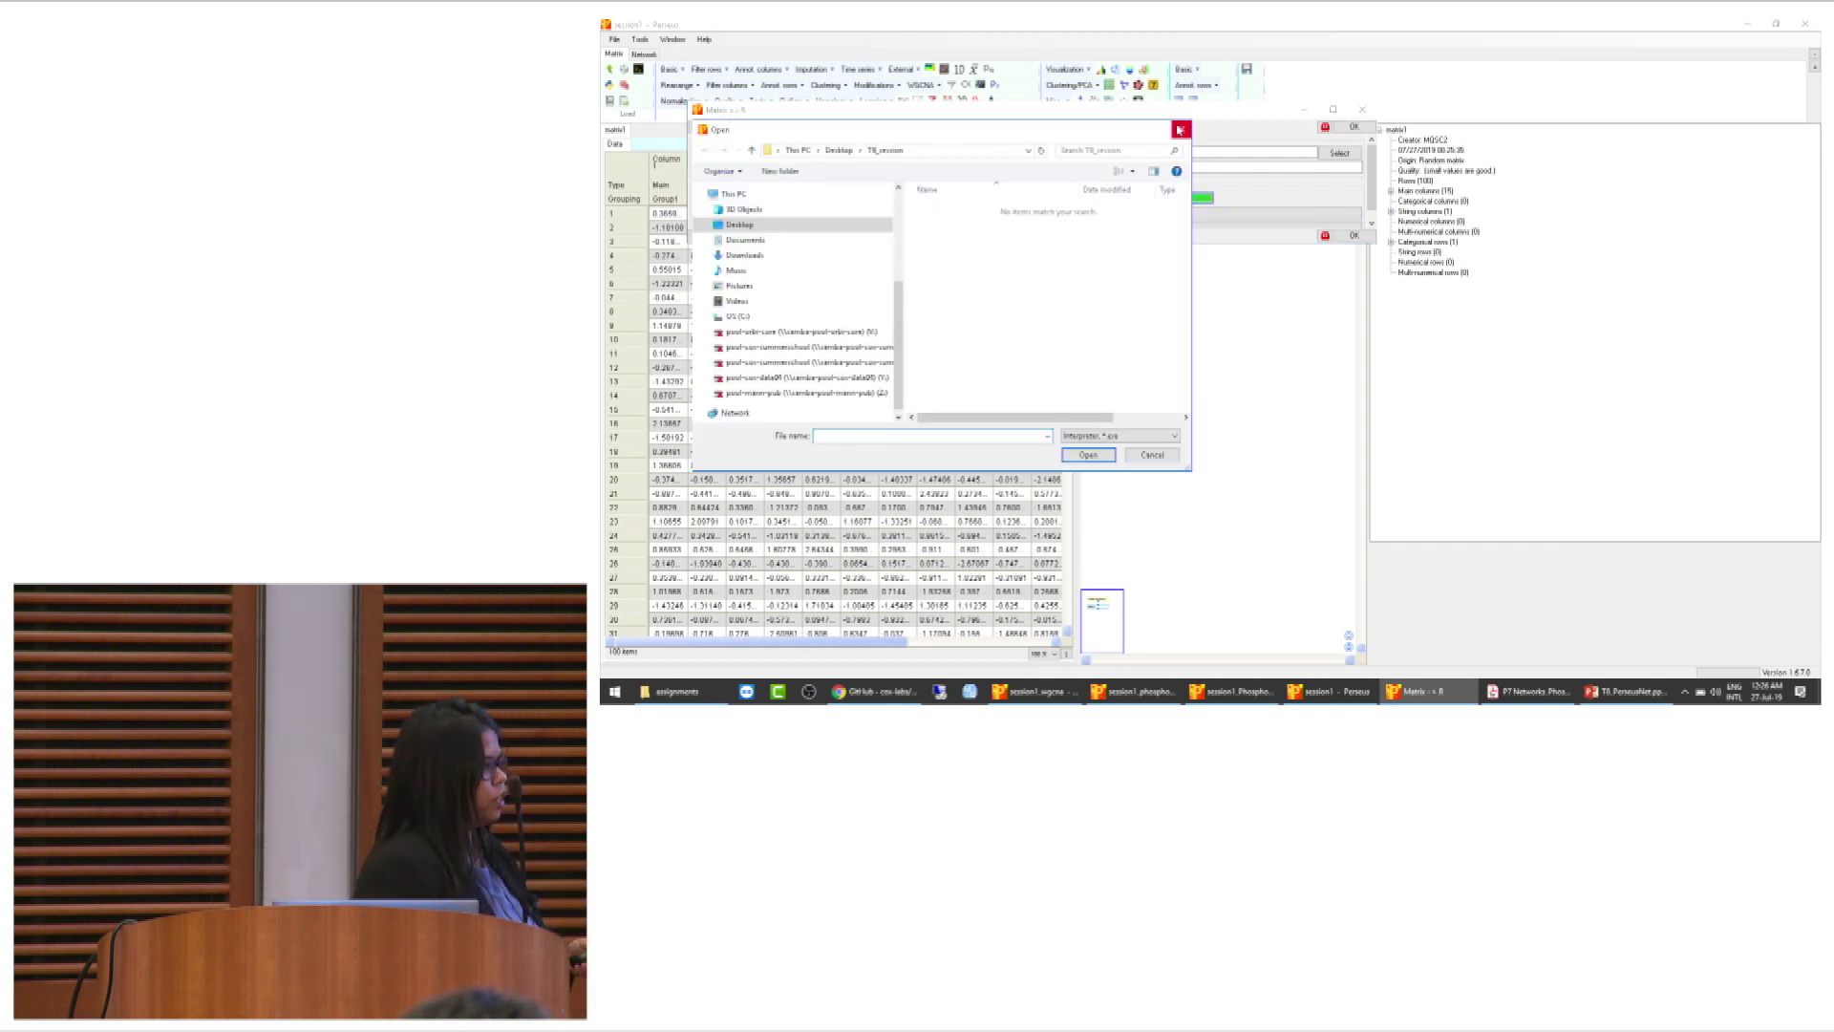
click(1182, 126)
click(1362, 109)
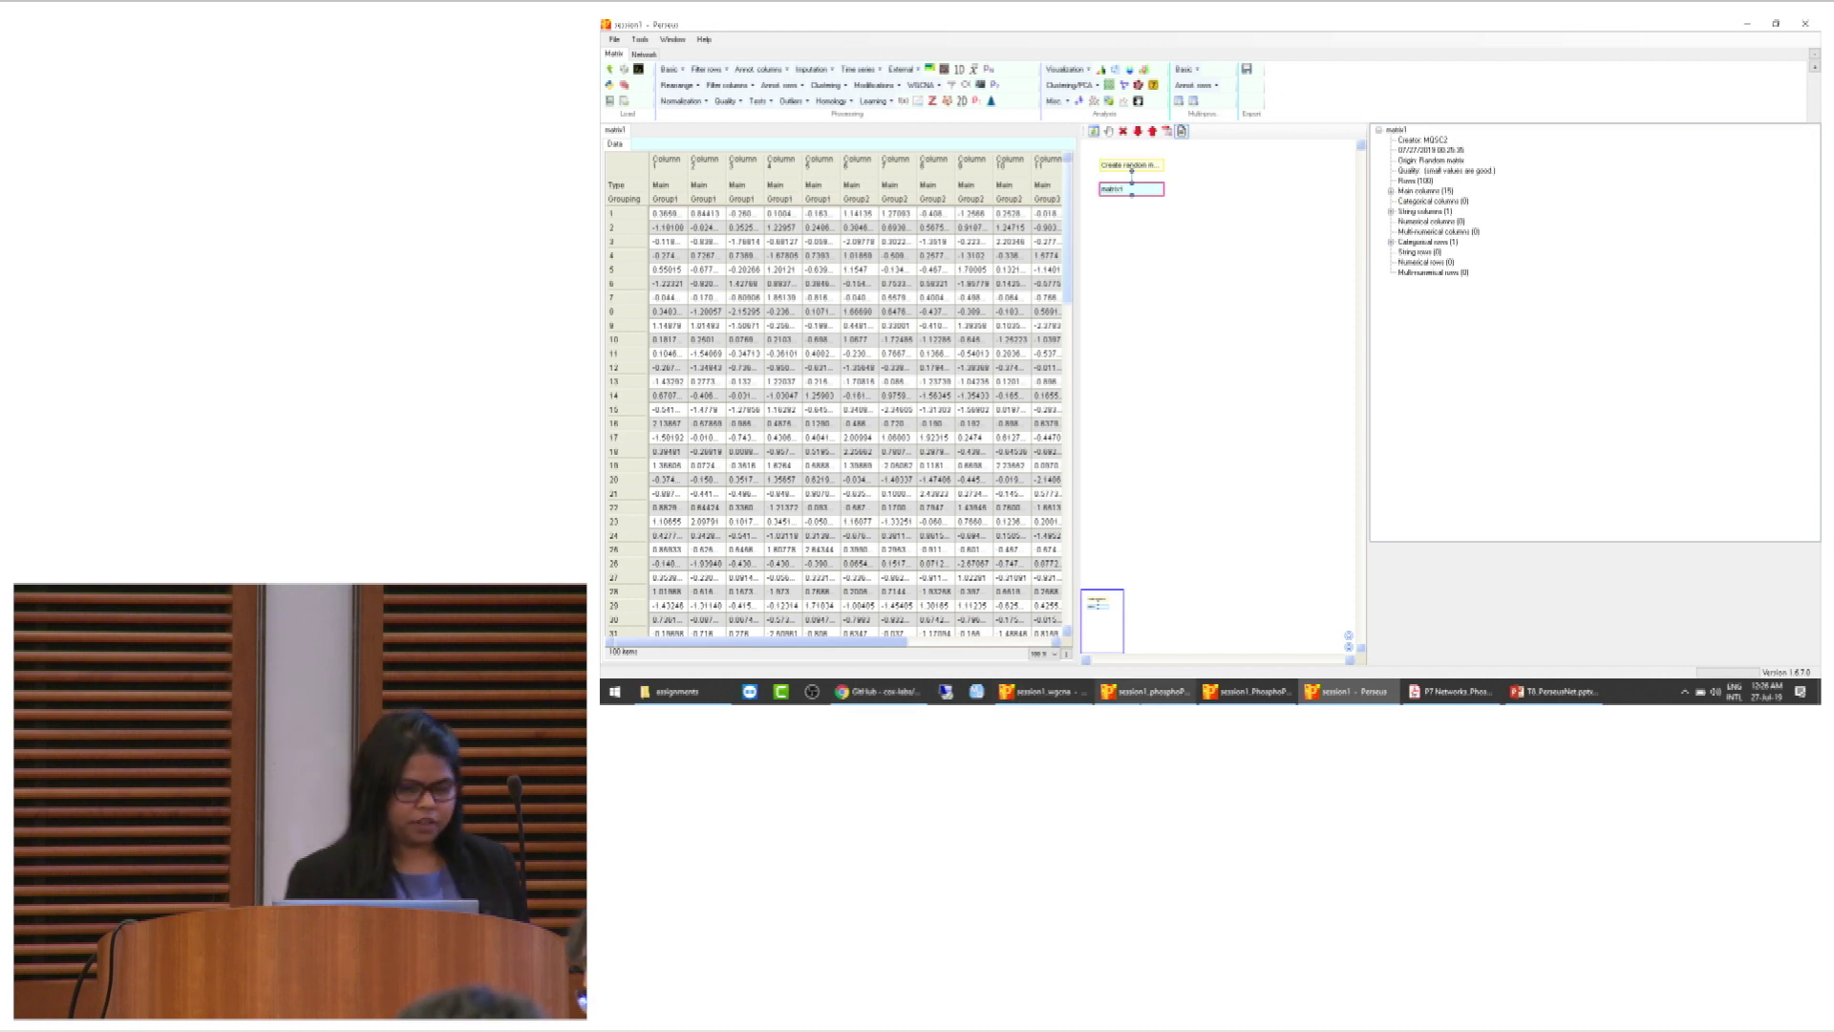
mouse_move(1495, 700)
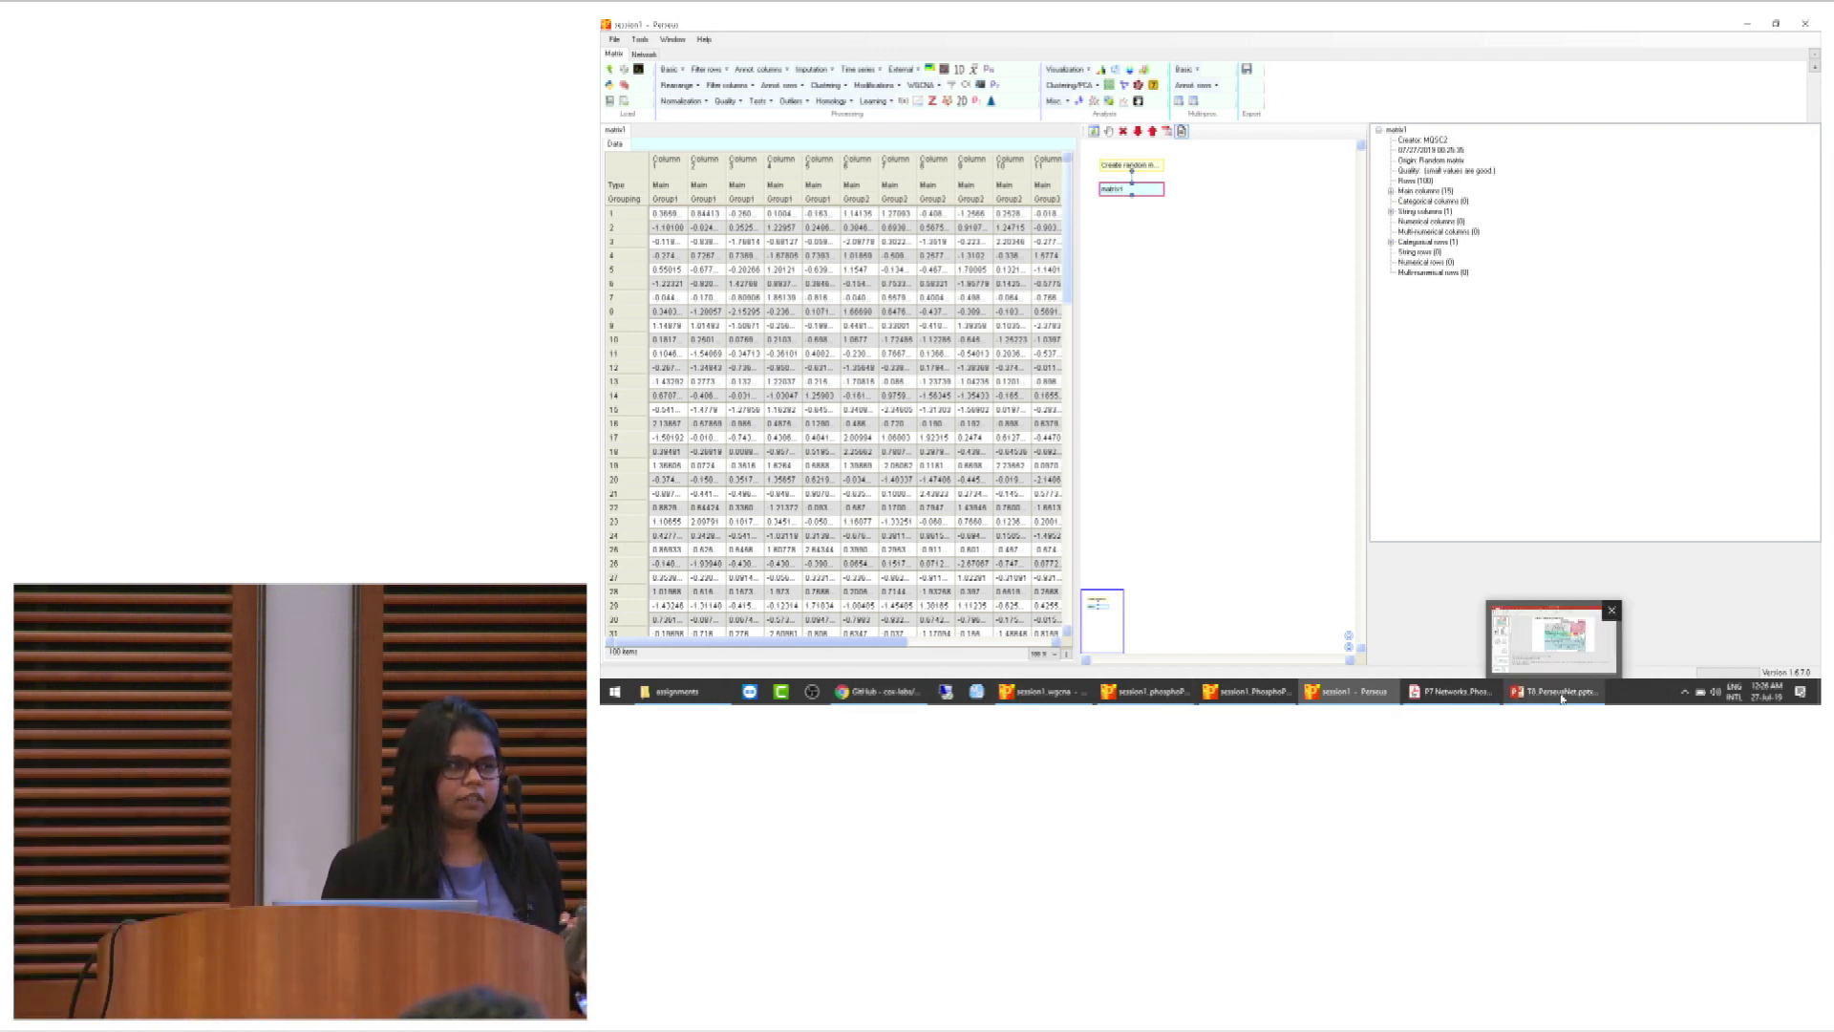
Open the P5 Networks handout in Acrobat and scroll down to its FAQ on adding Python to the Path
click(1589, 638)
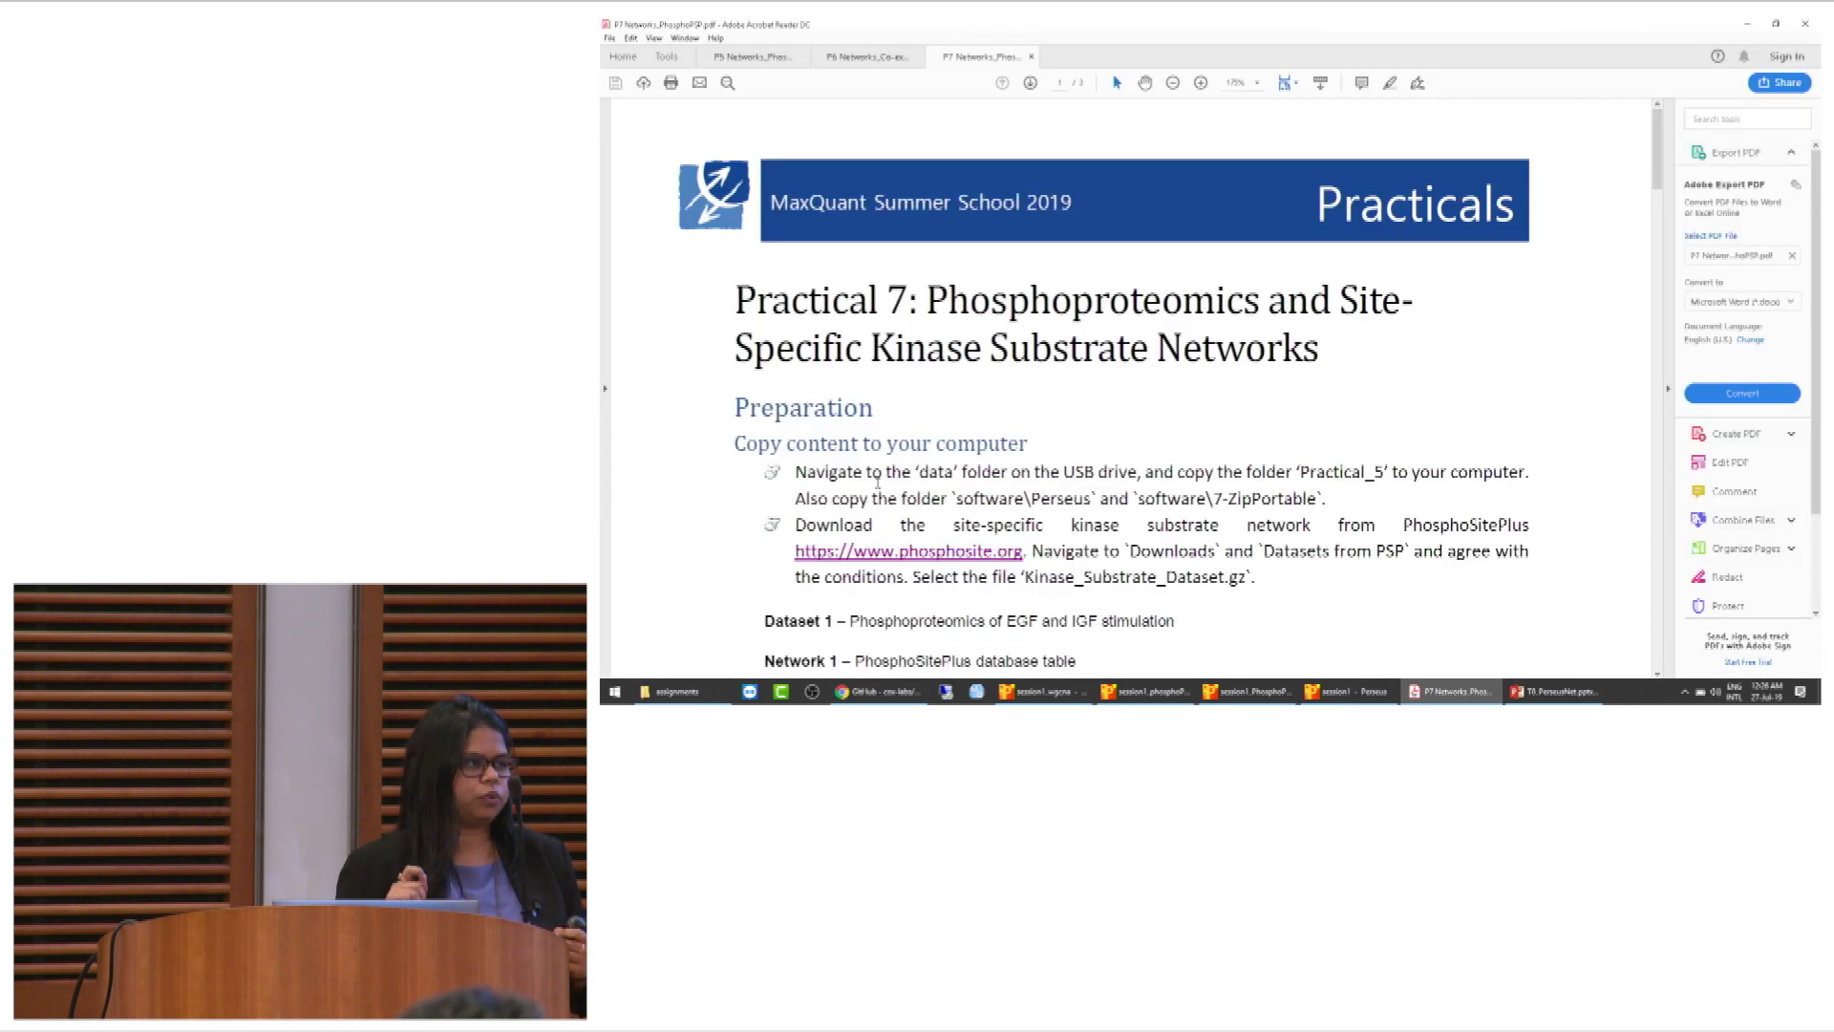
click(752, 56)
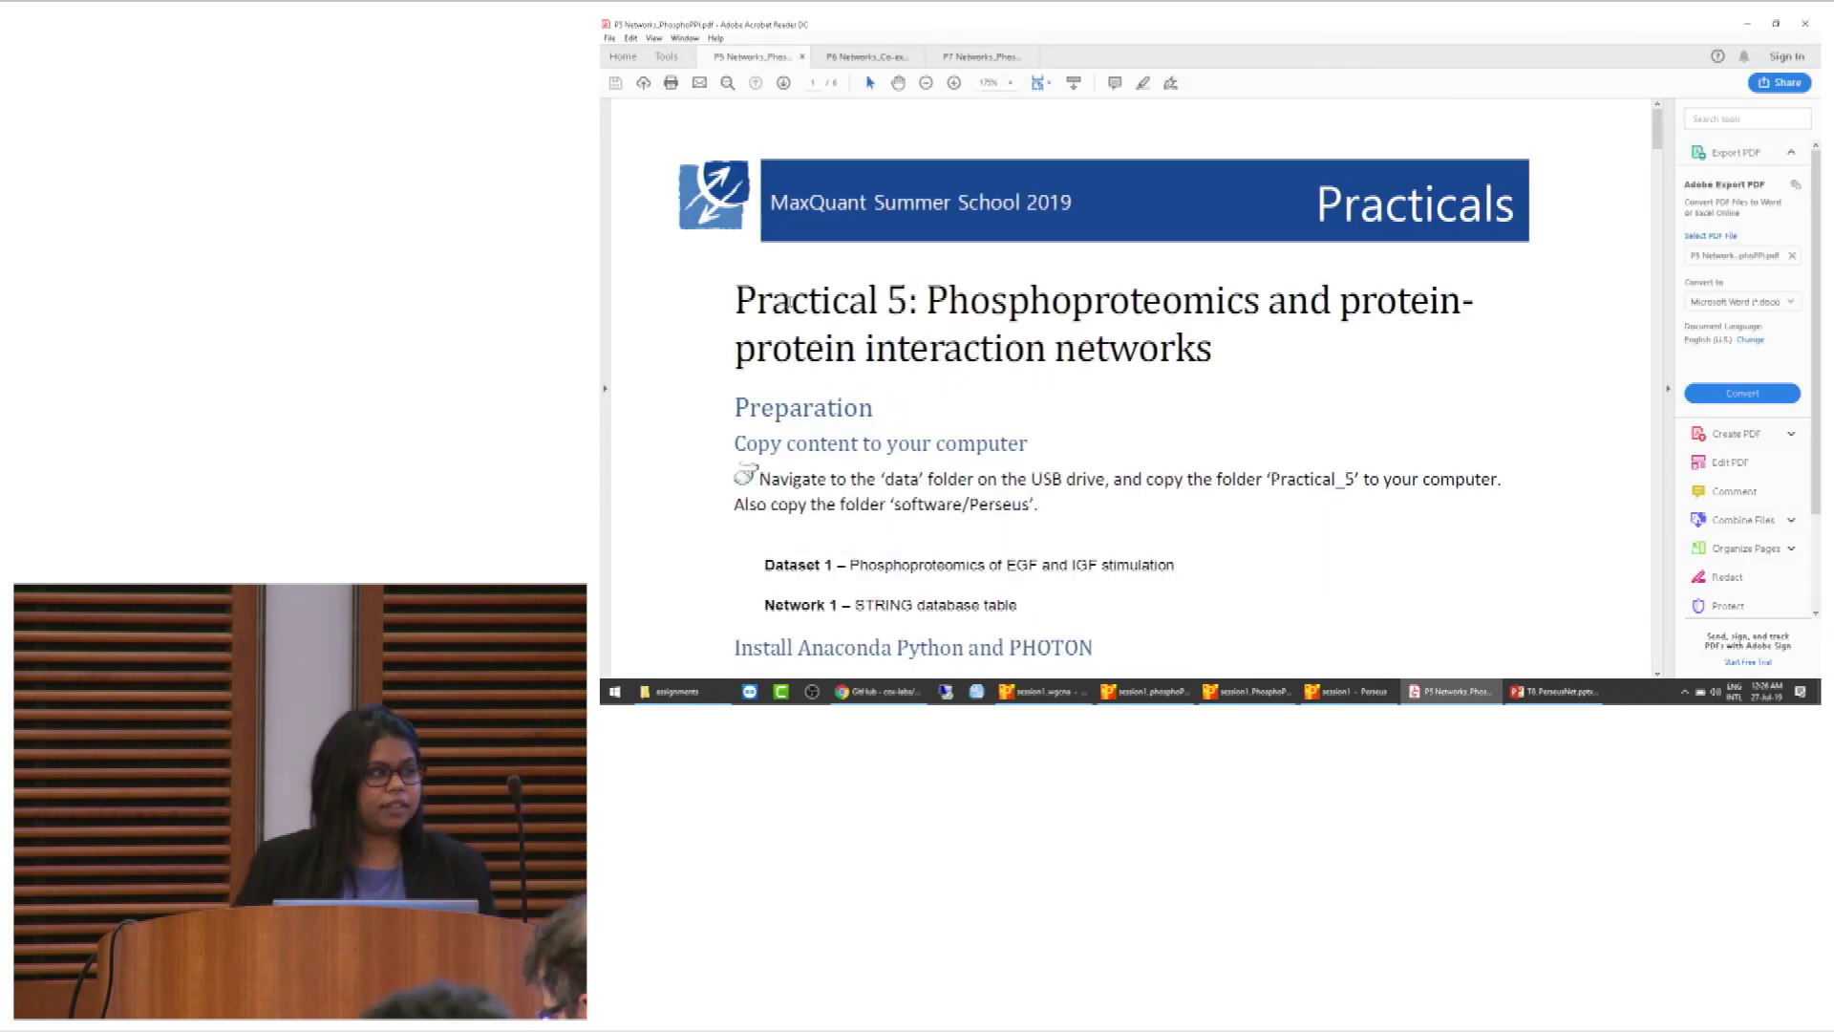
scroll(790, 302, down, 1)
scroll(789, 302, down, 5)
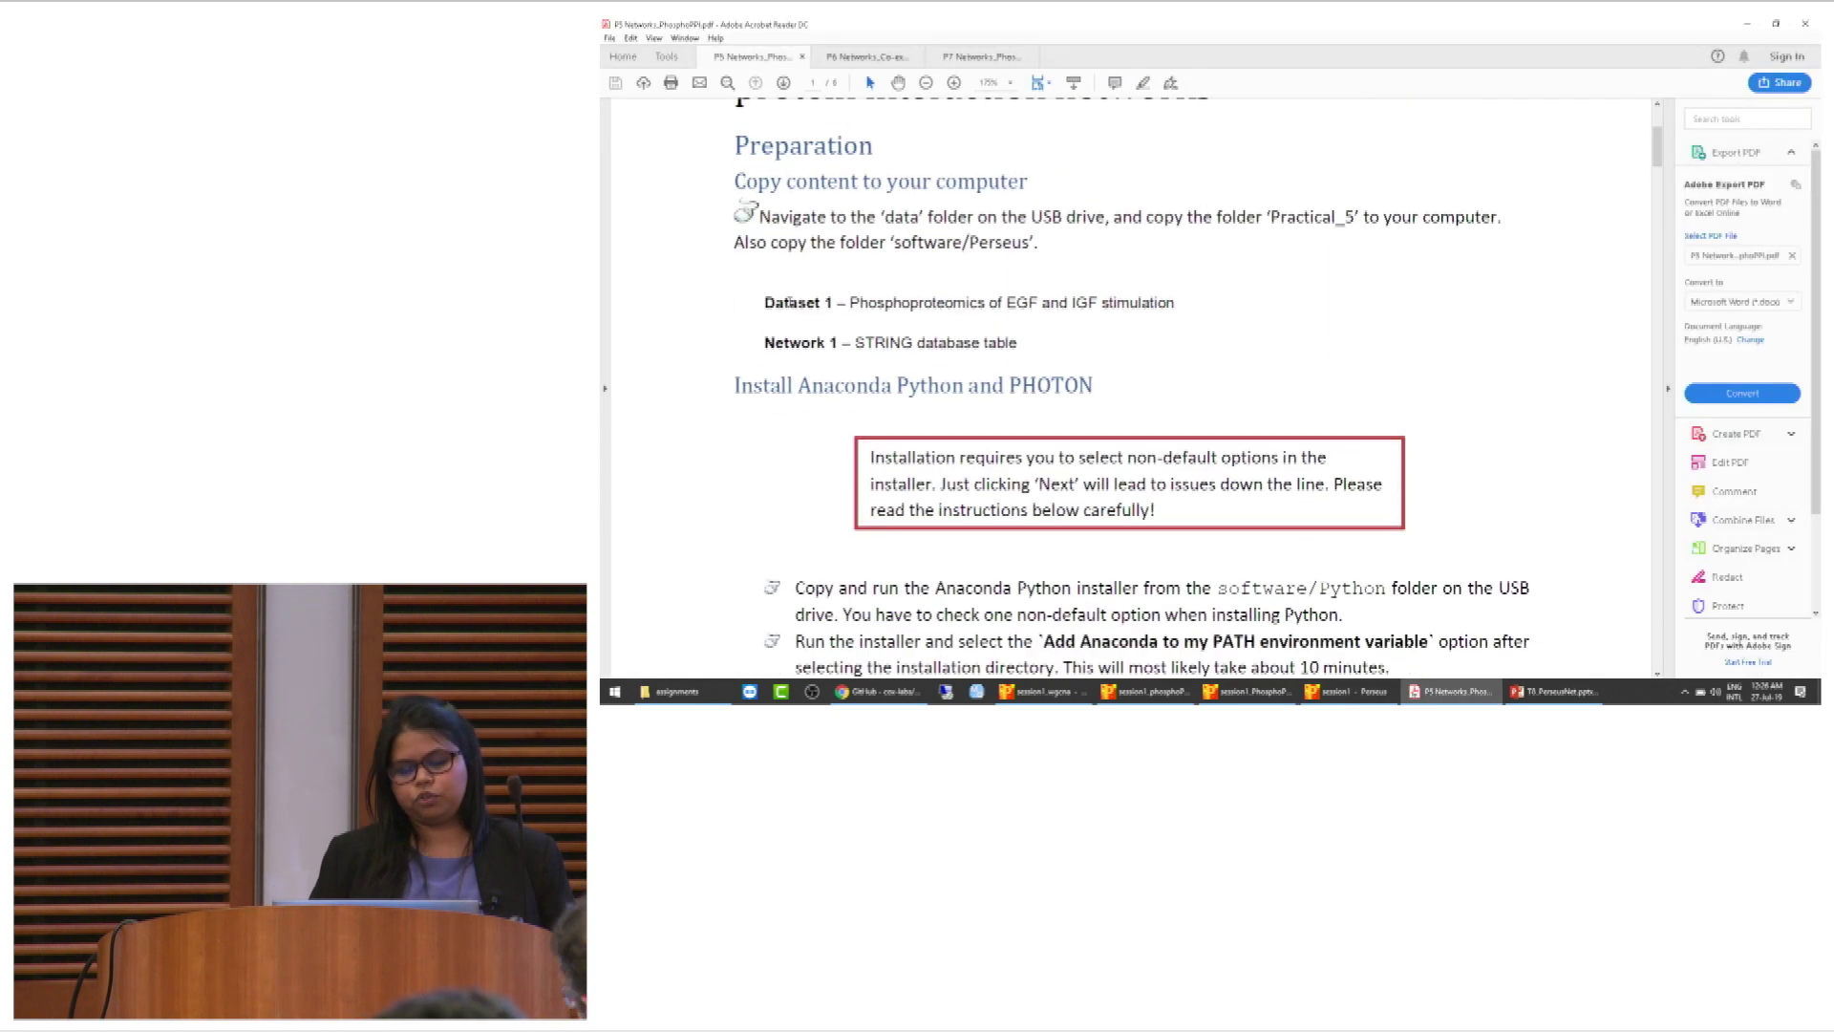
scroll(789, 303, down, 6)
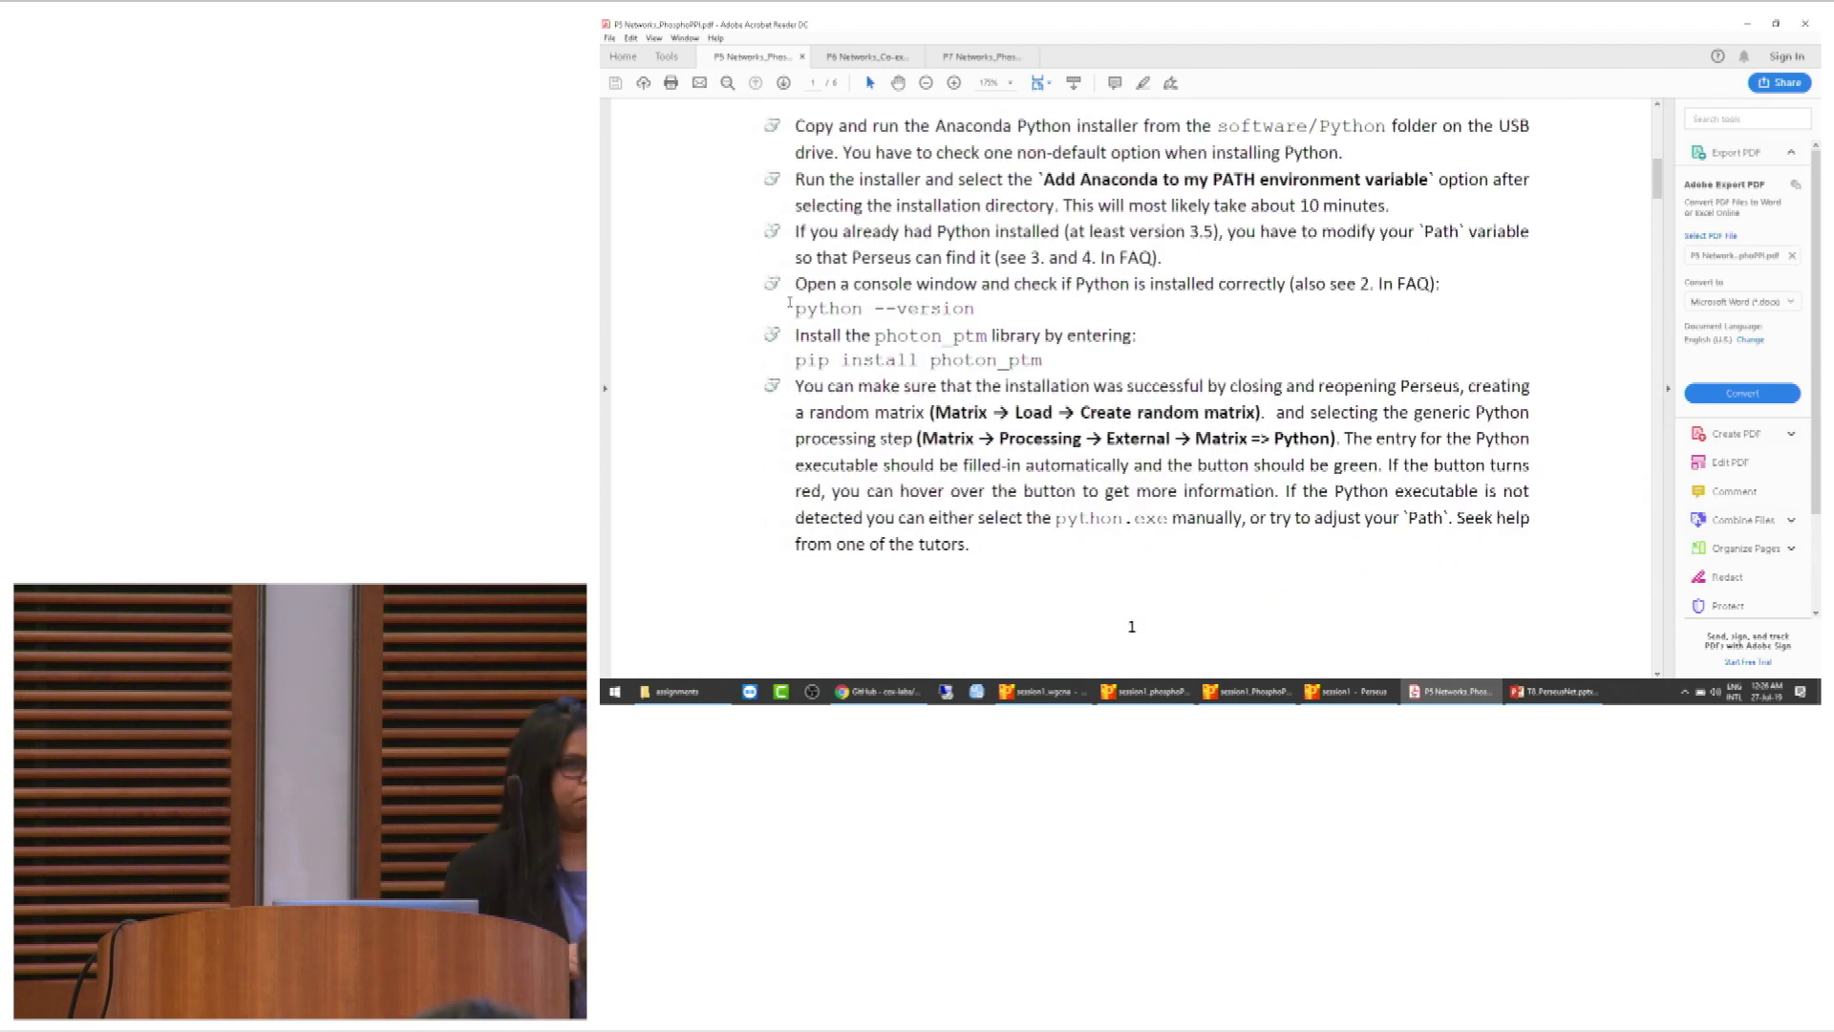
scroll(789, 301, up, 2)
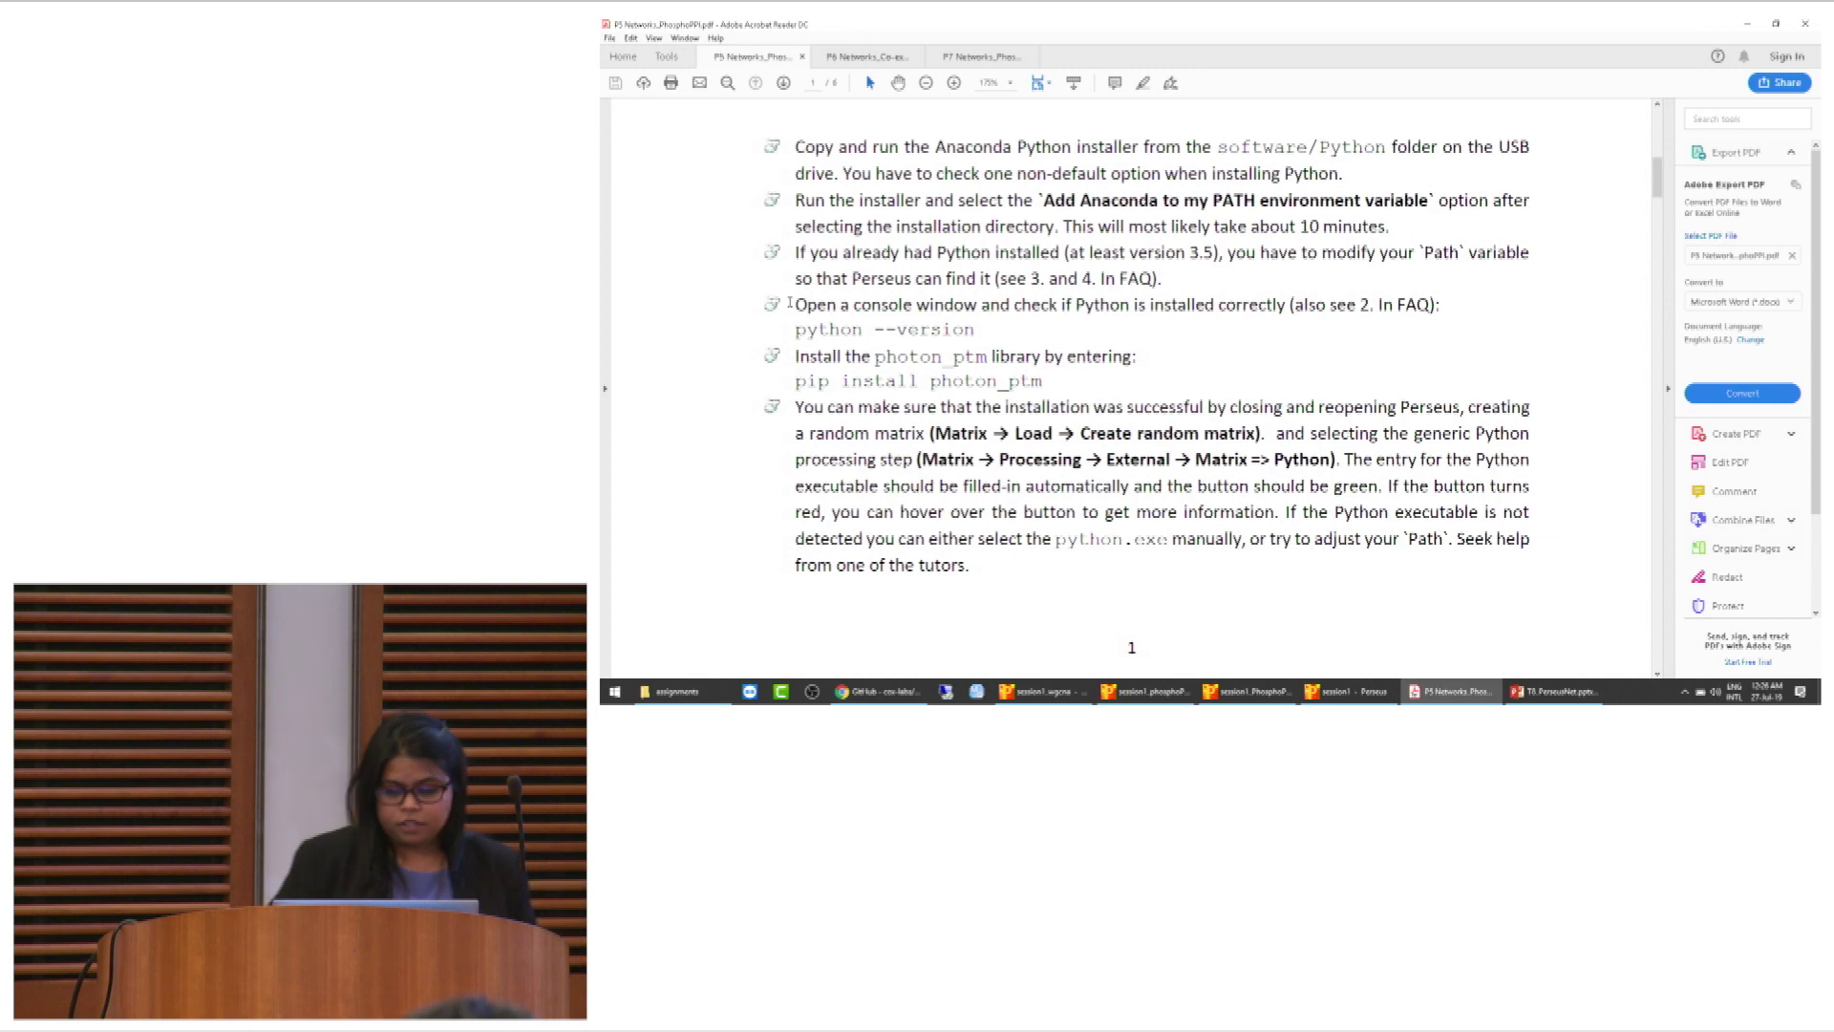
scroll(789, 304, down, 12)
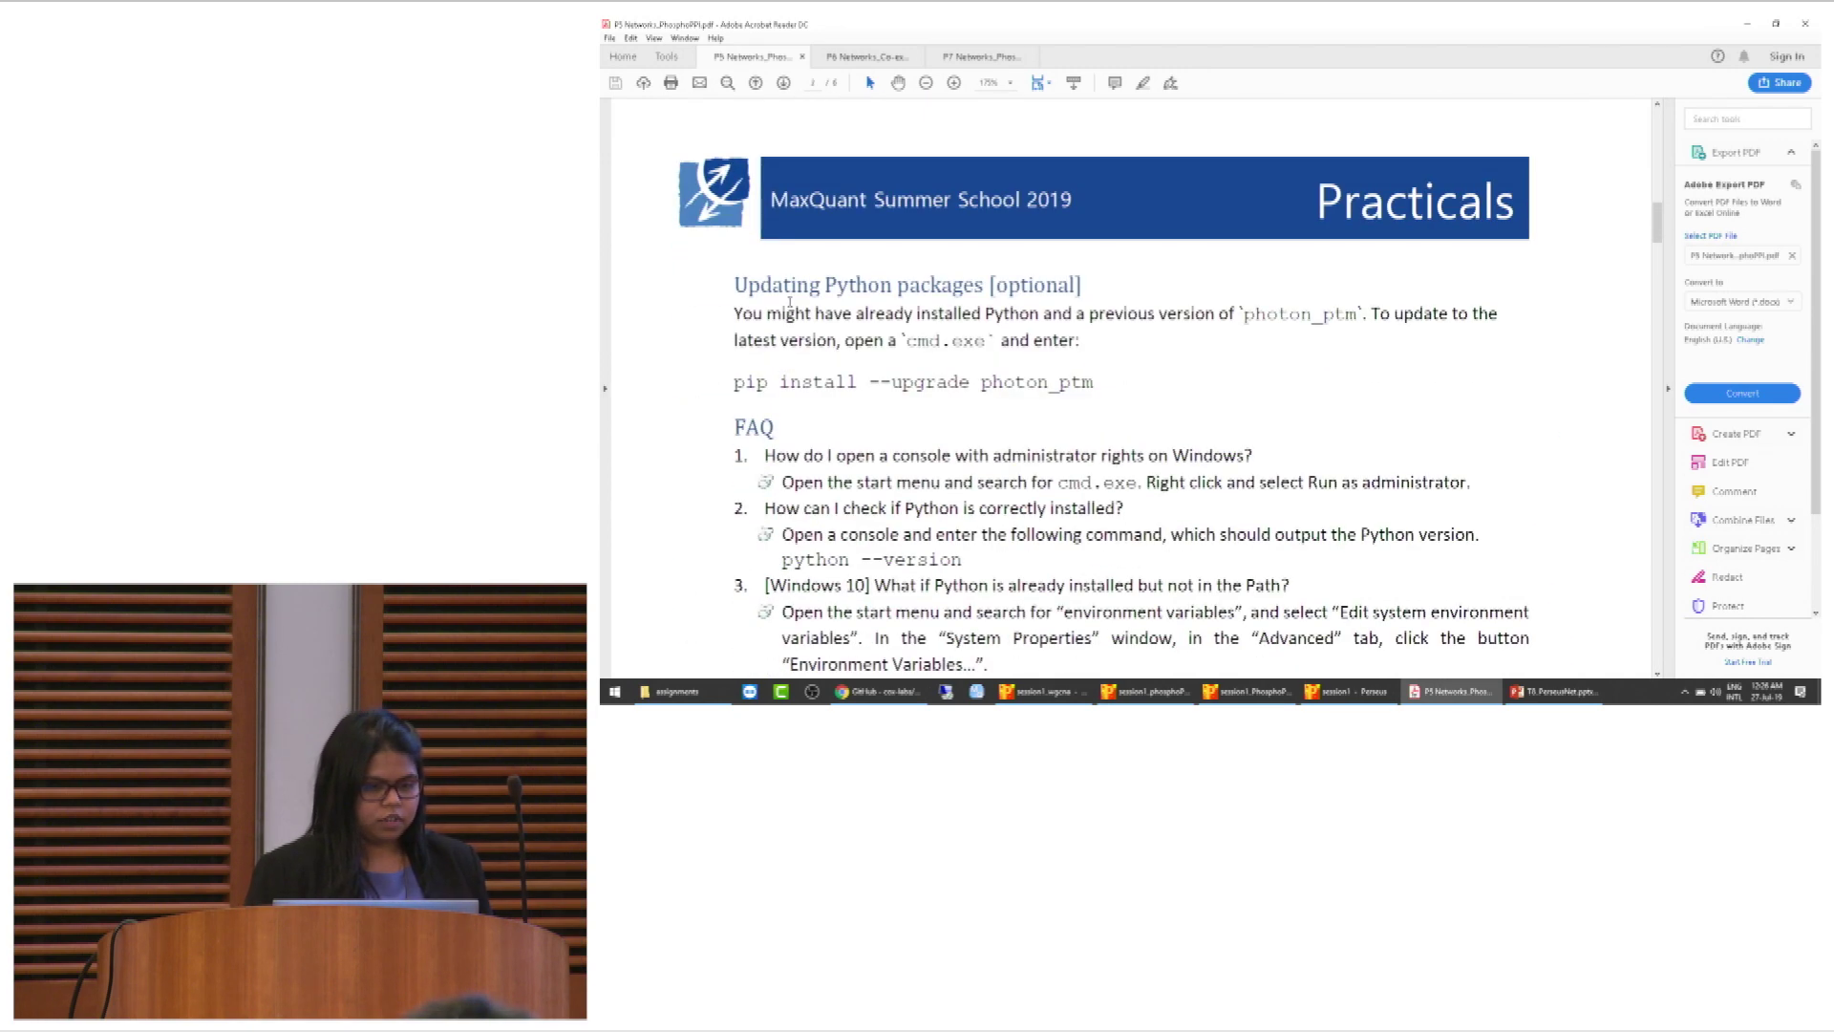
scroll(789, 302, down, 2)
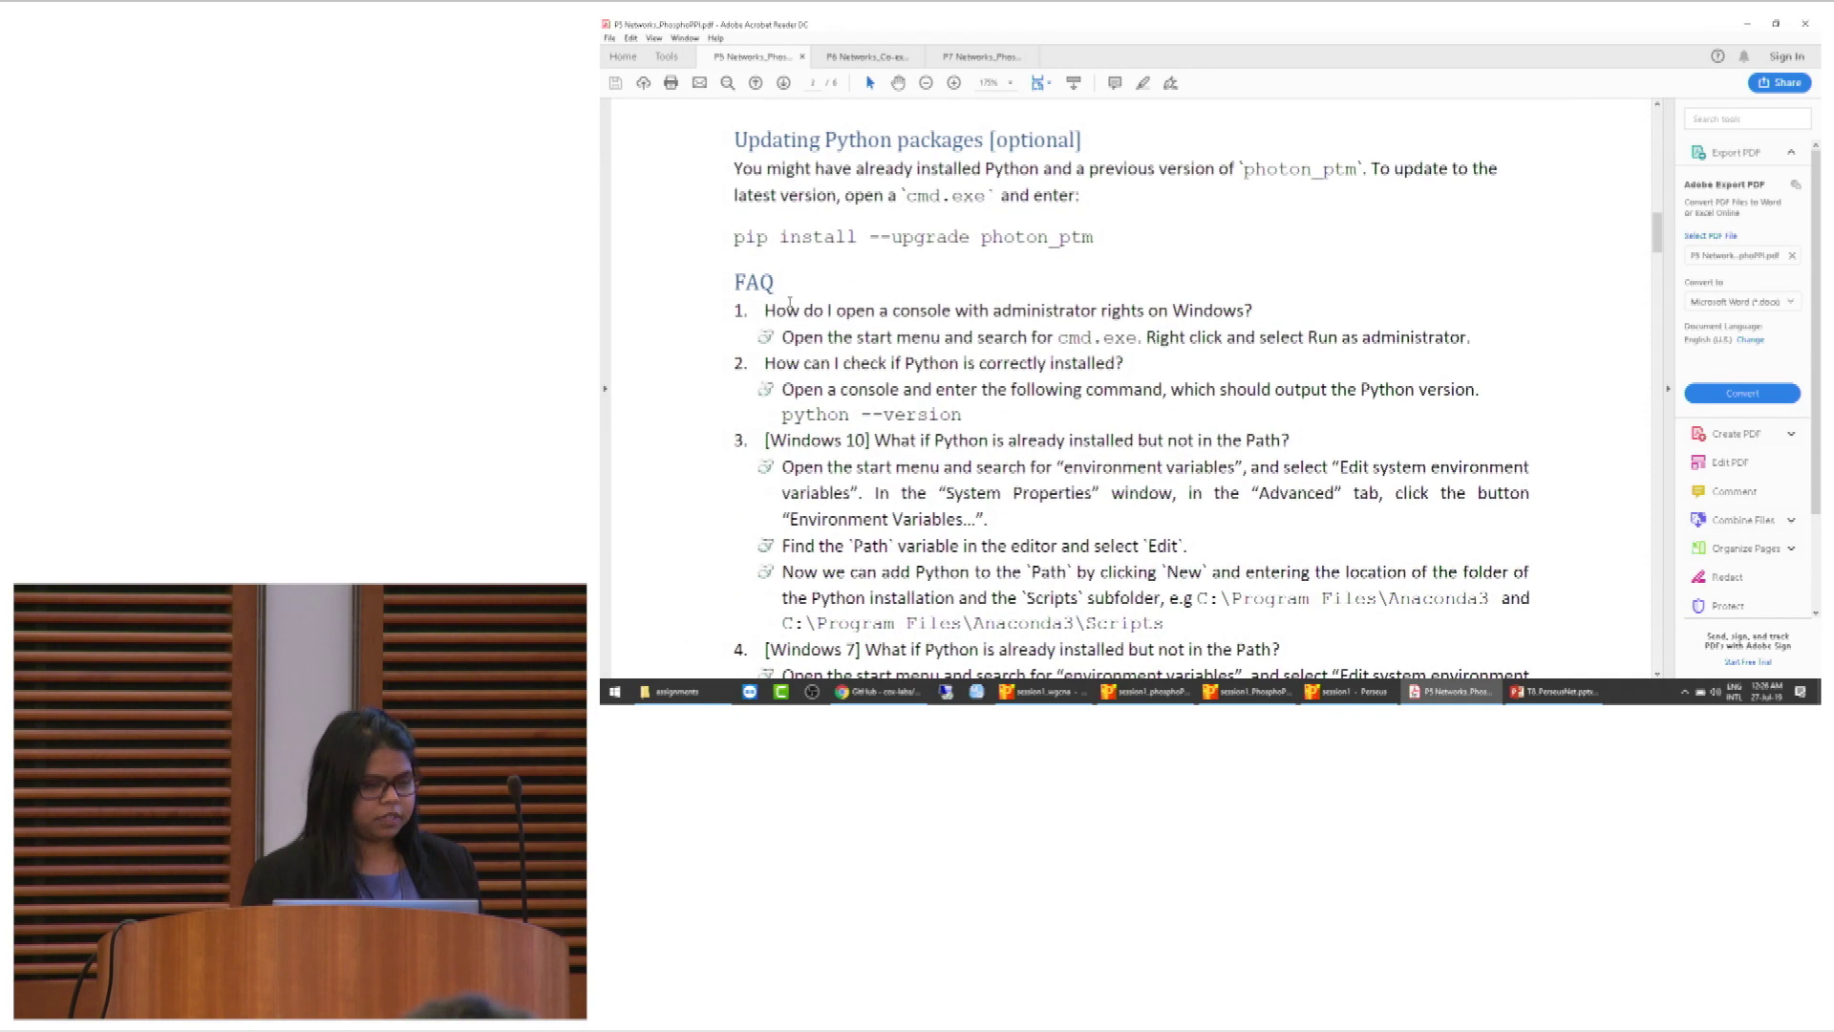
scroll(789, 304, down, 3)
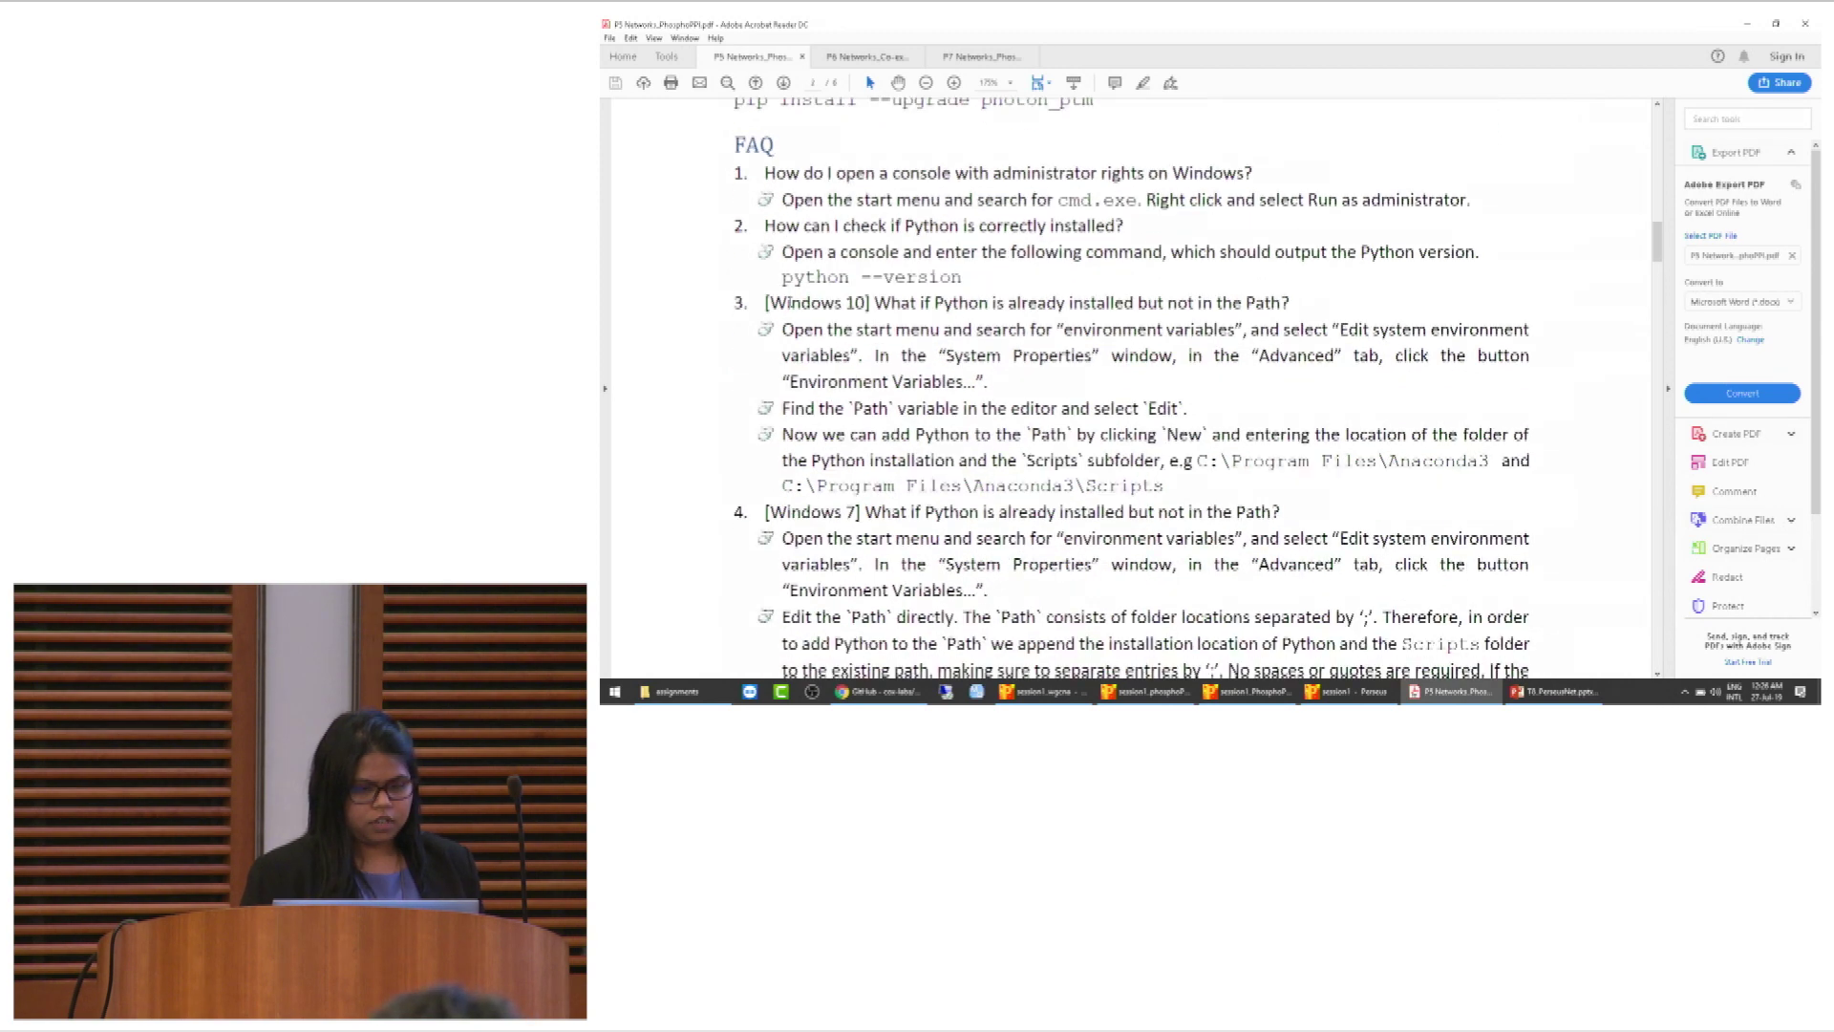
scroll(789, 302, down, 1)
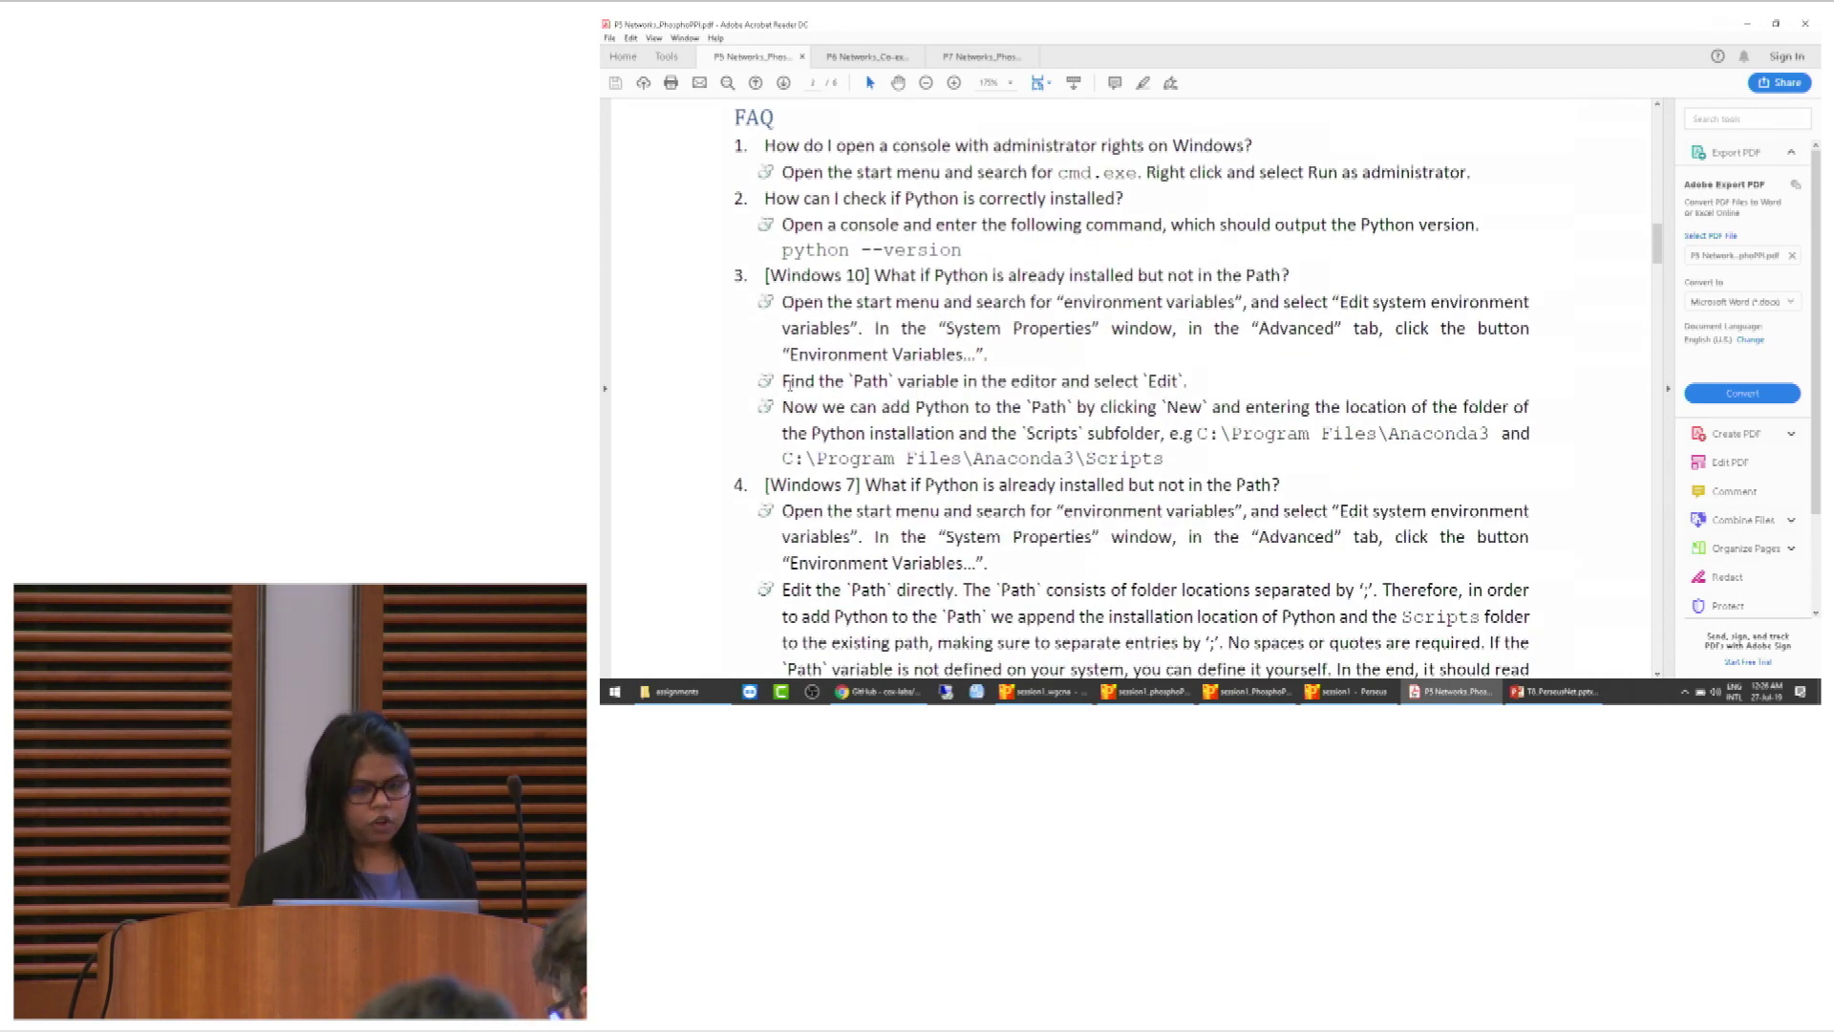
scroll(789, 385, down, 4)
Scroll back through the Python install steps and FAQ in the handout
scroll(789, 385, up, 12)
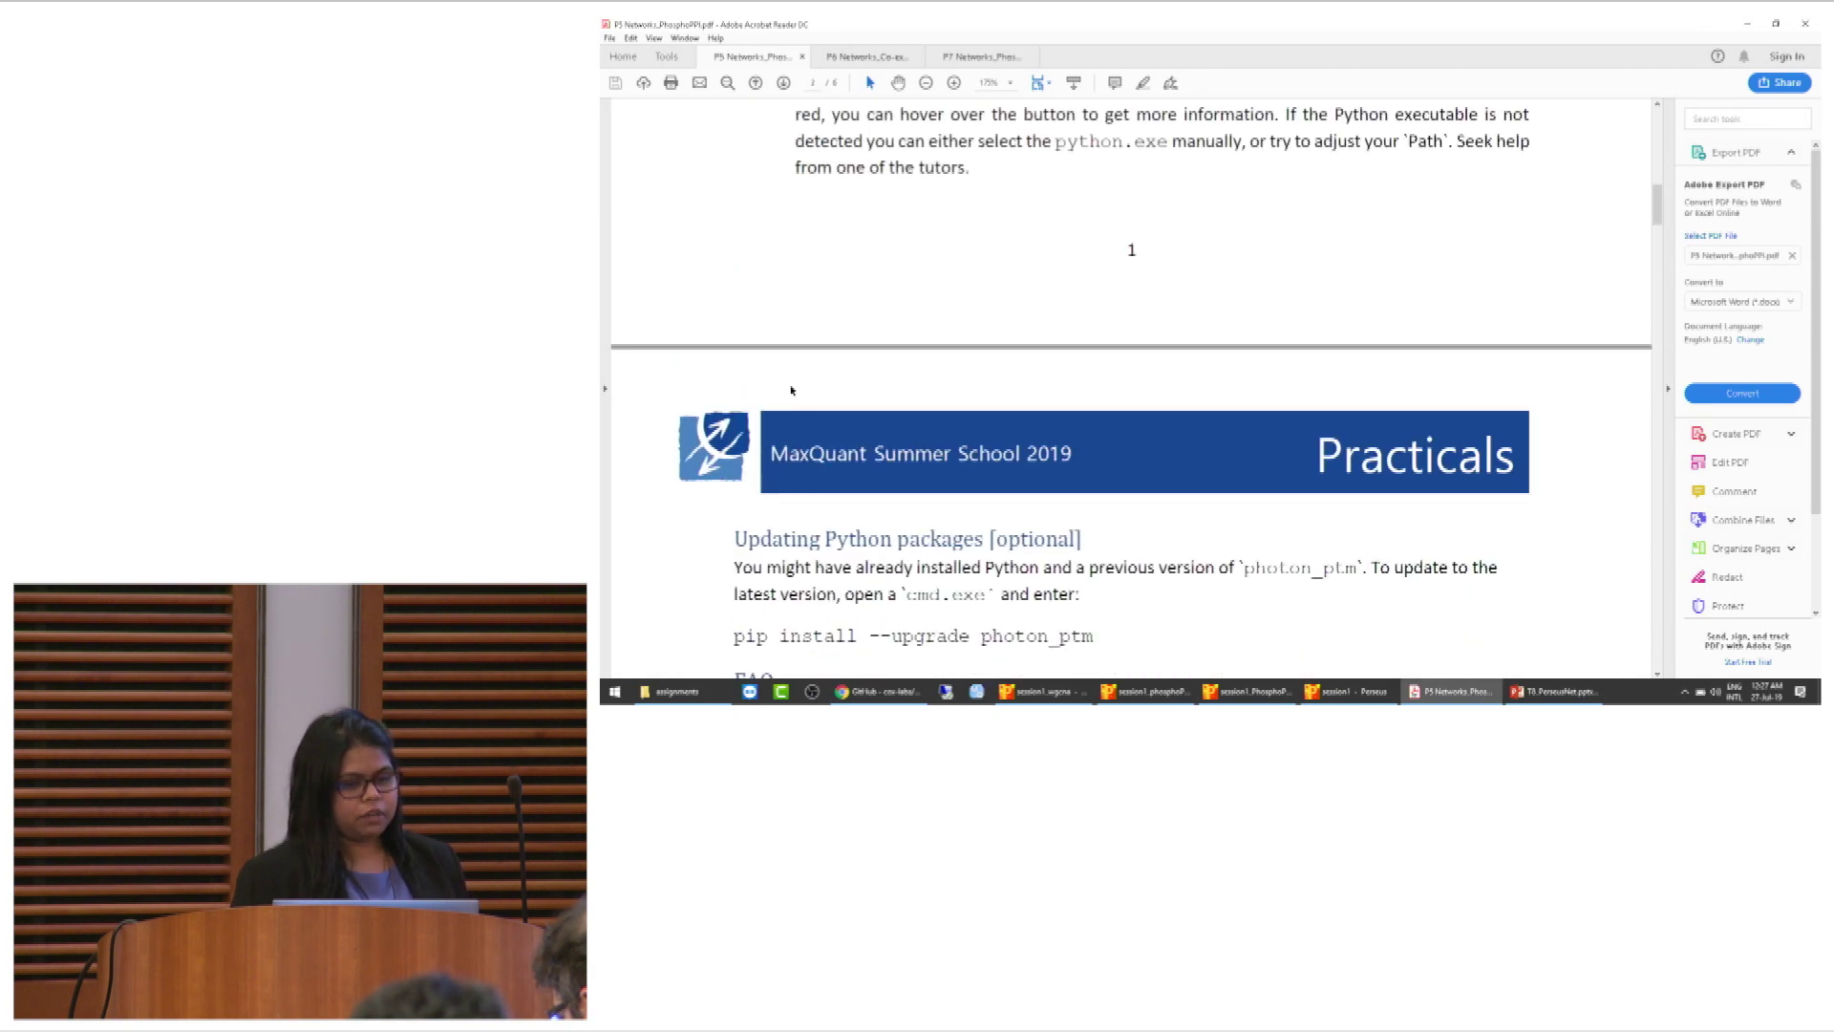
scroll(791, 390, up, 5)
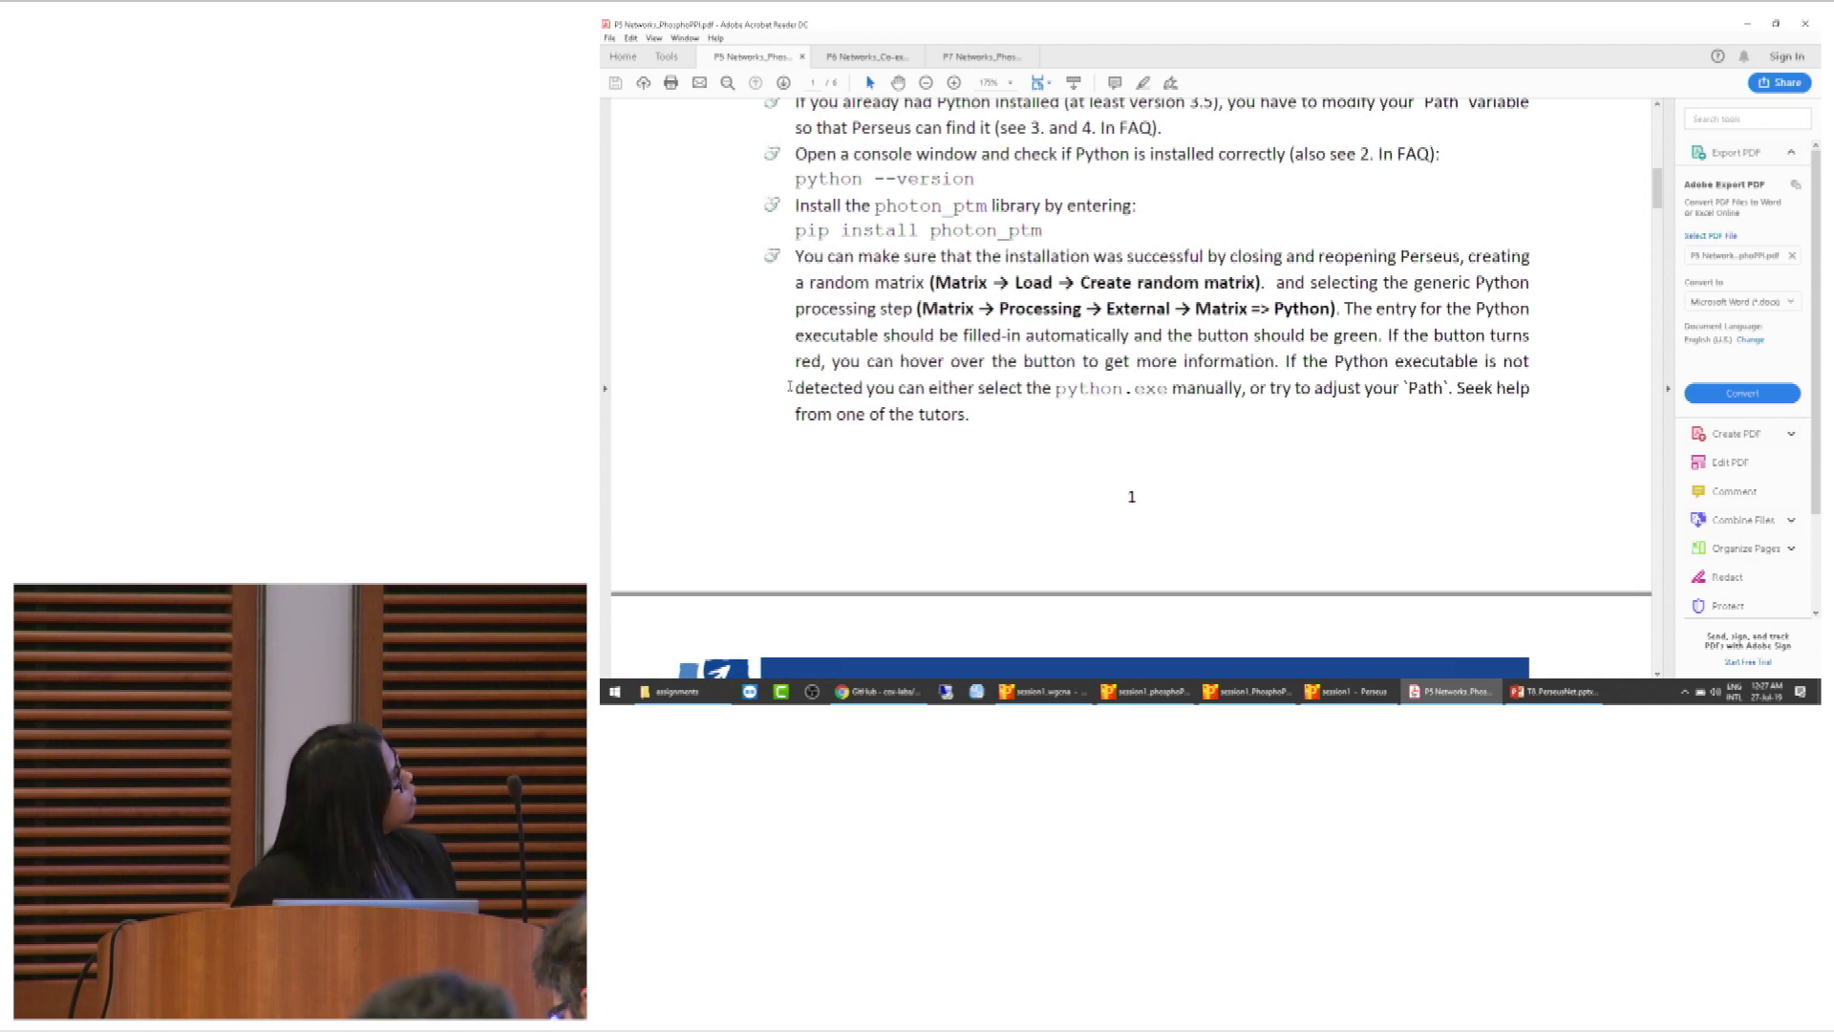
scroll(789, 386, up, 2)
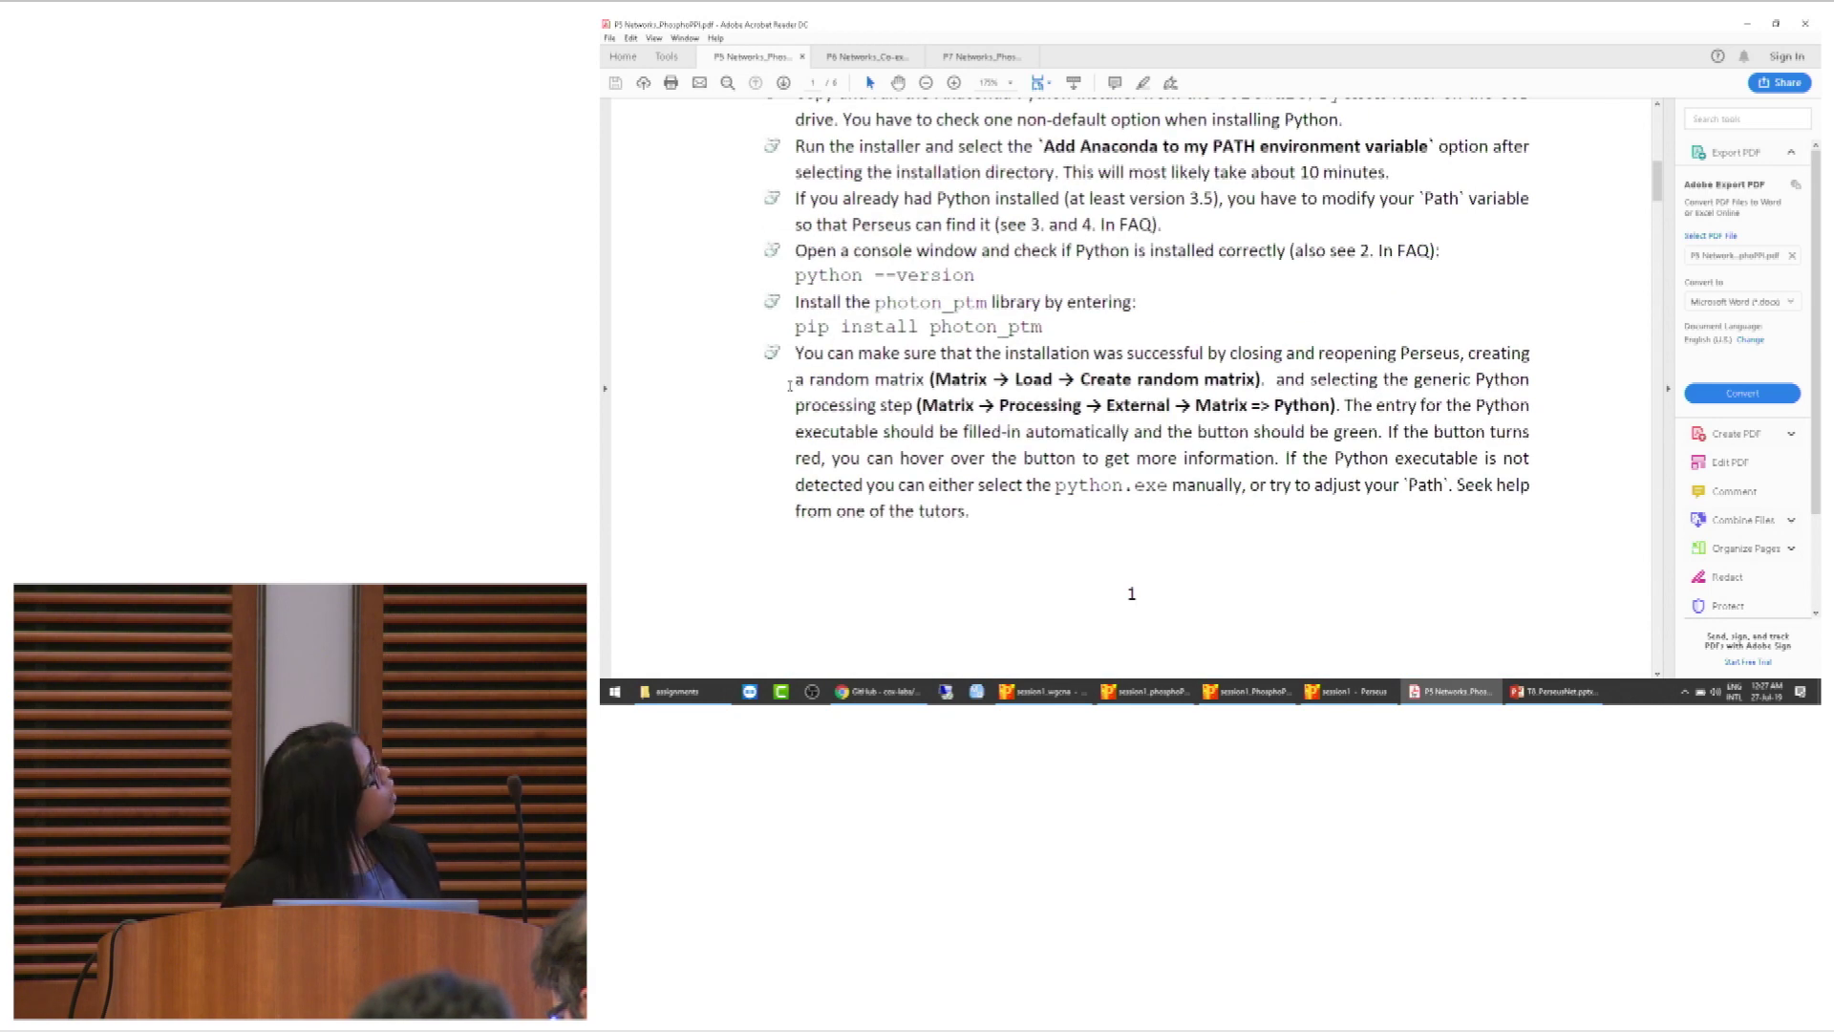
scroll(789, 385, down, 20)
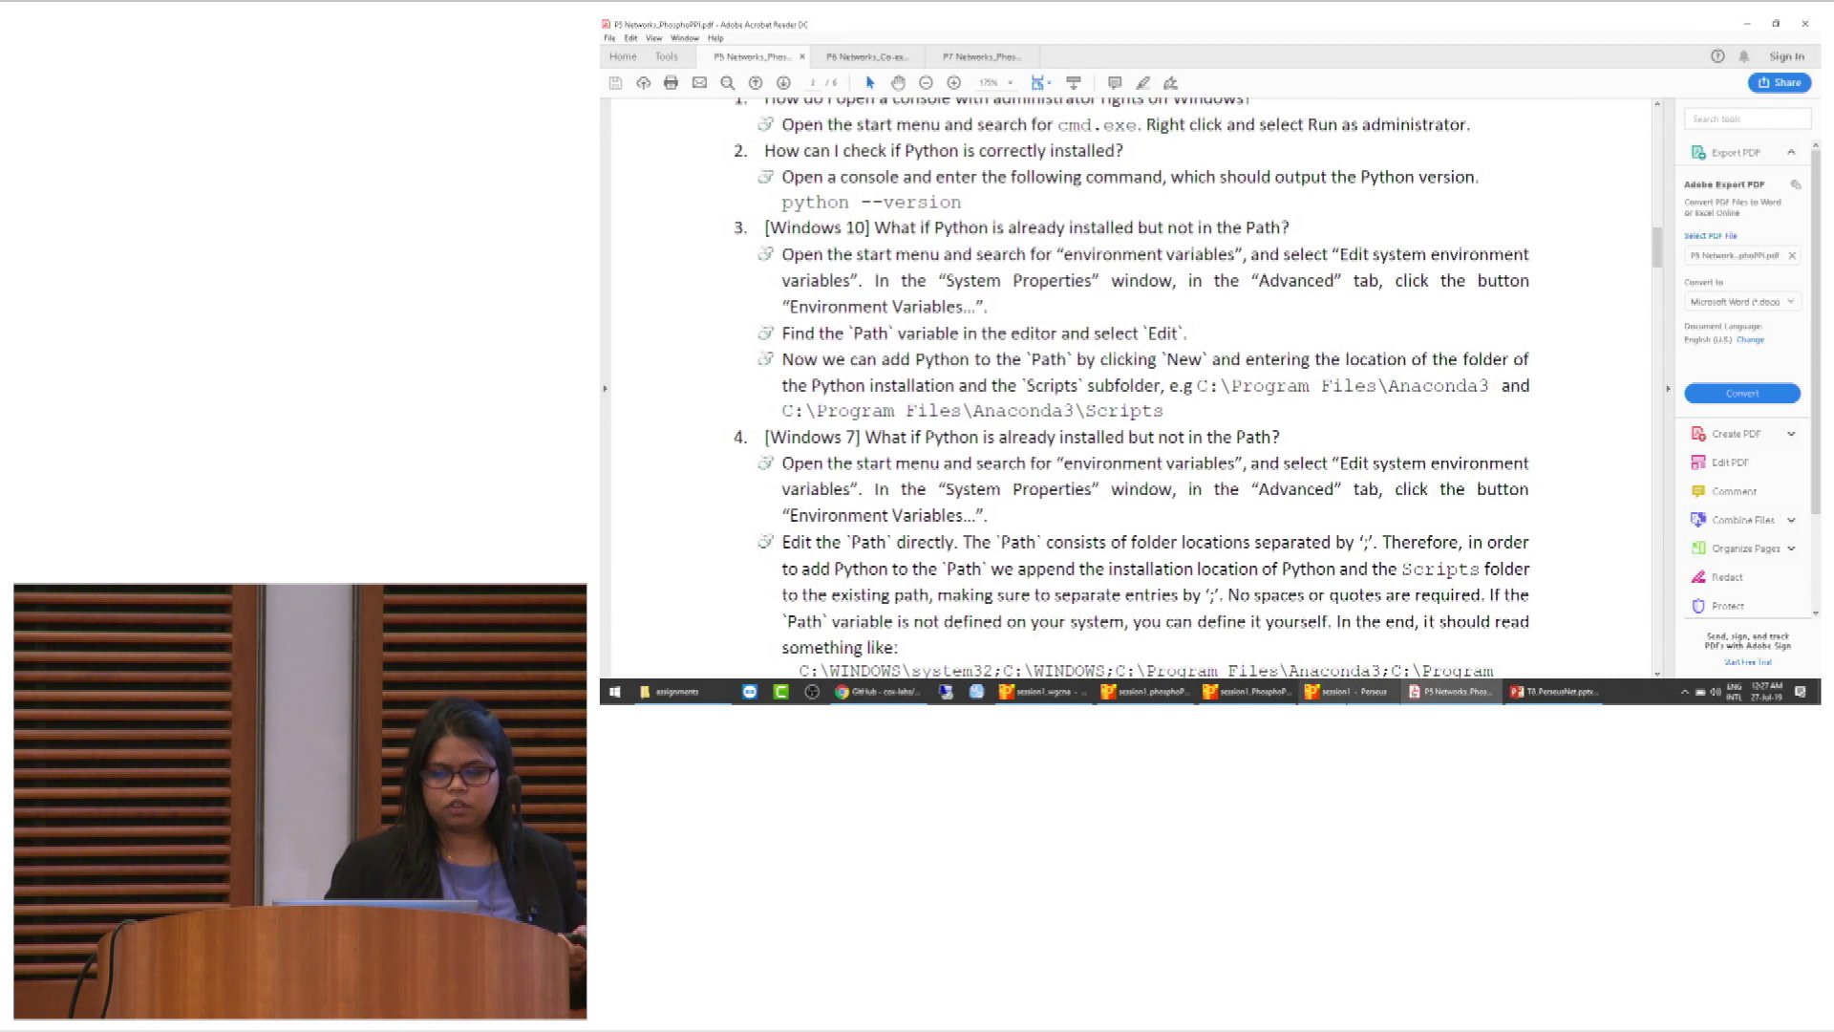
Return to the session1 Perseus window from the taskbar
mouse_move(1351, 700)
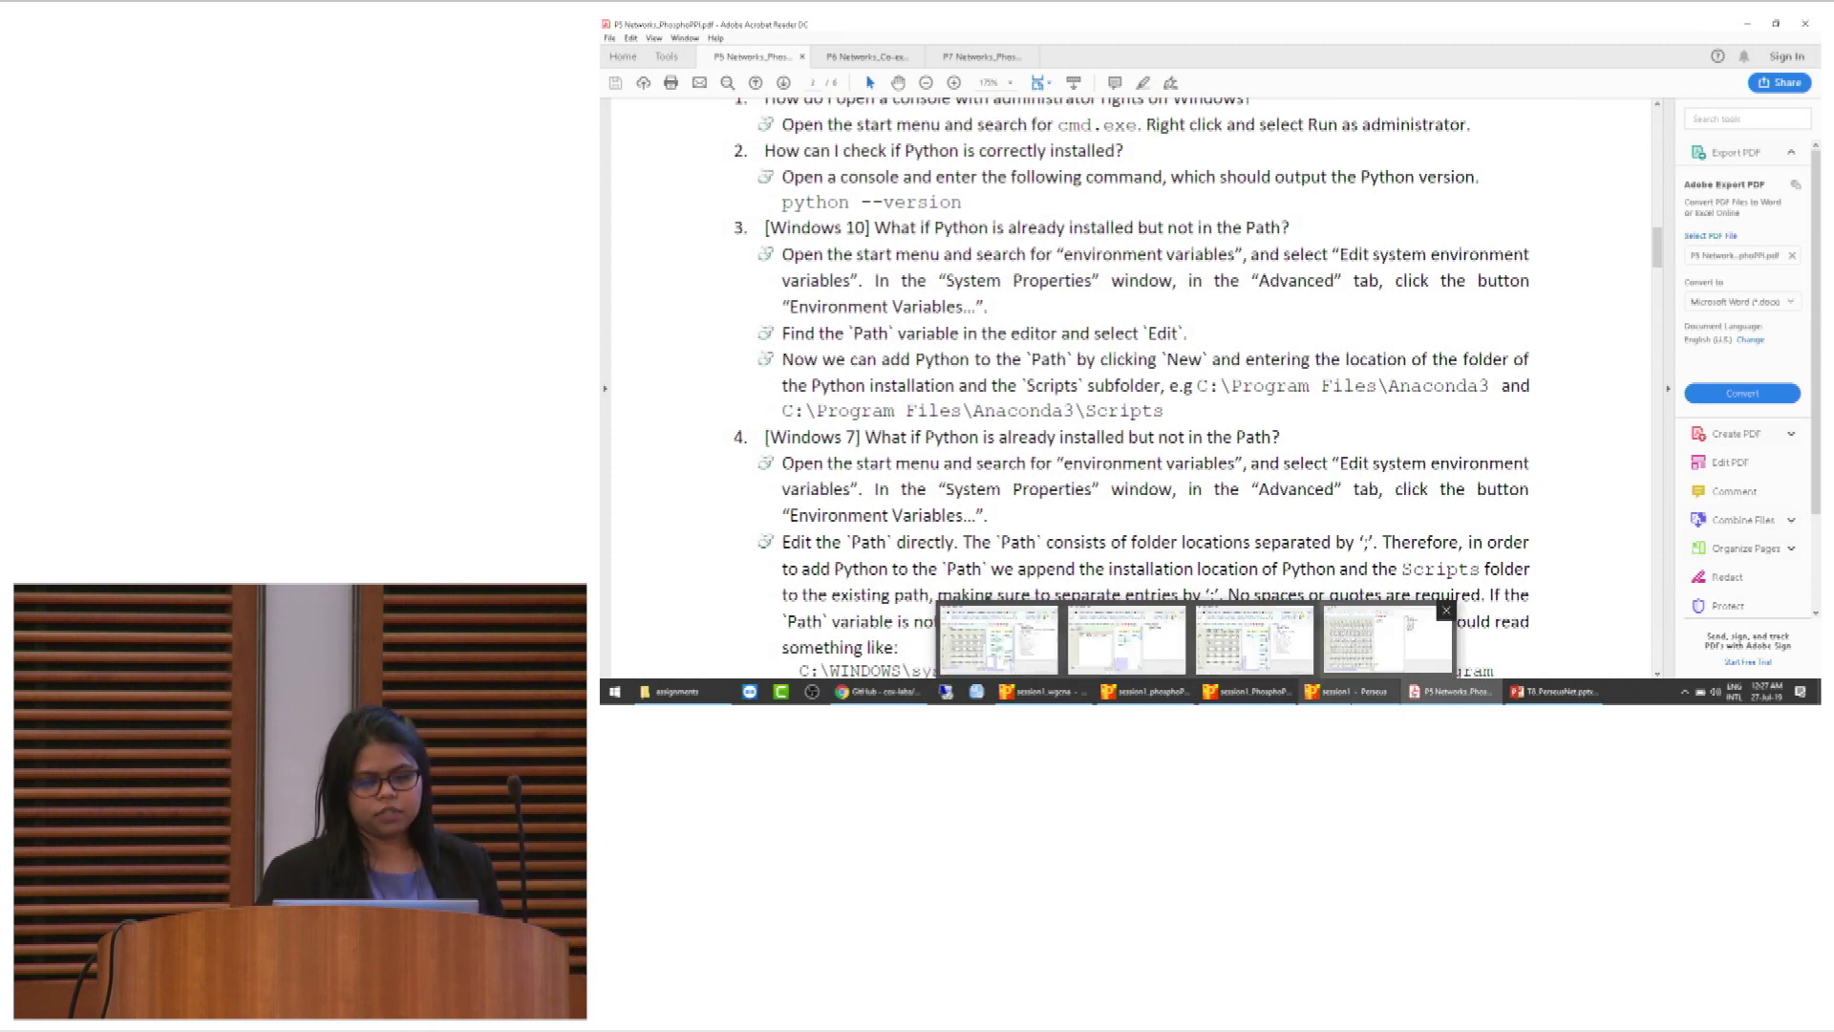
click(1347, 701)
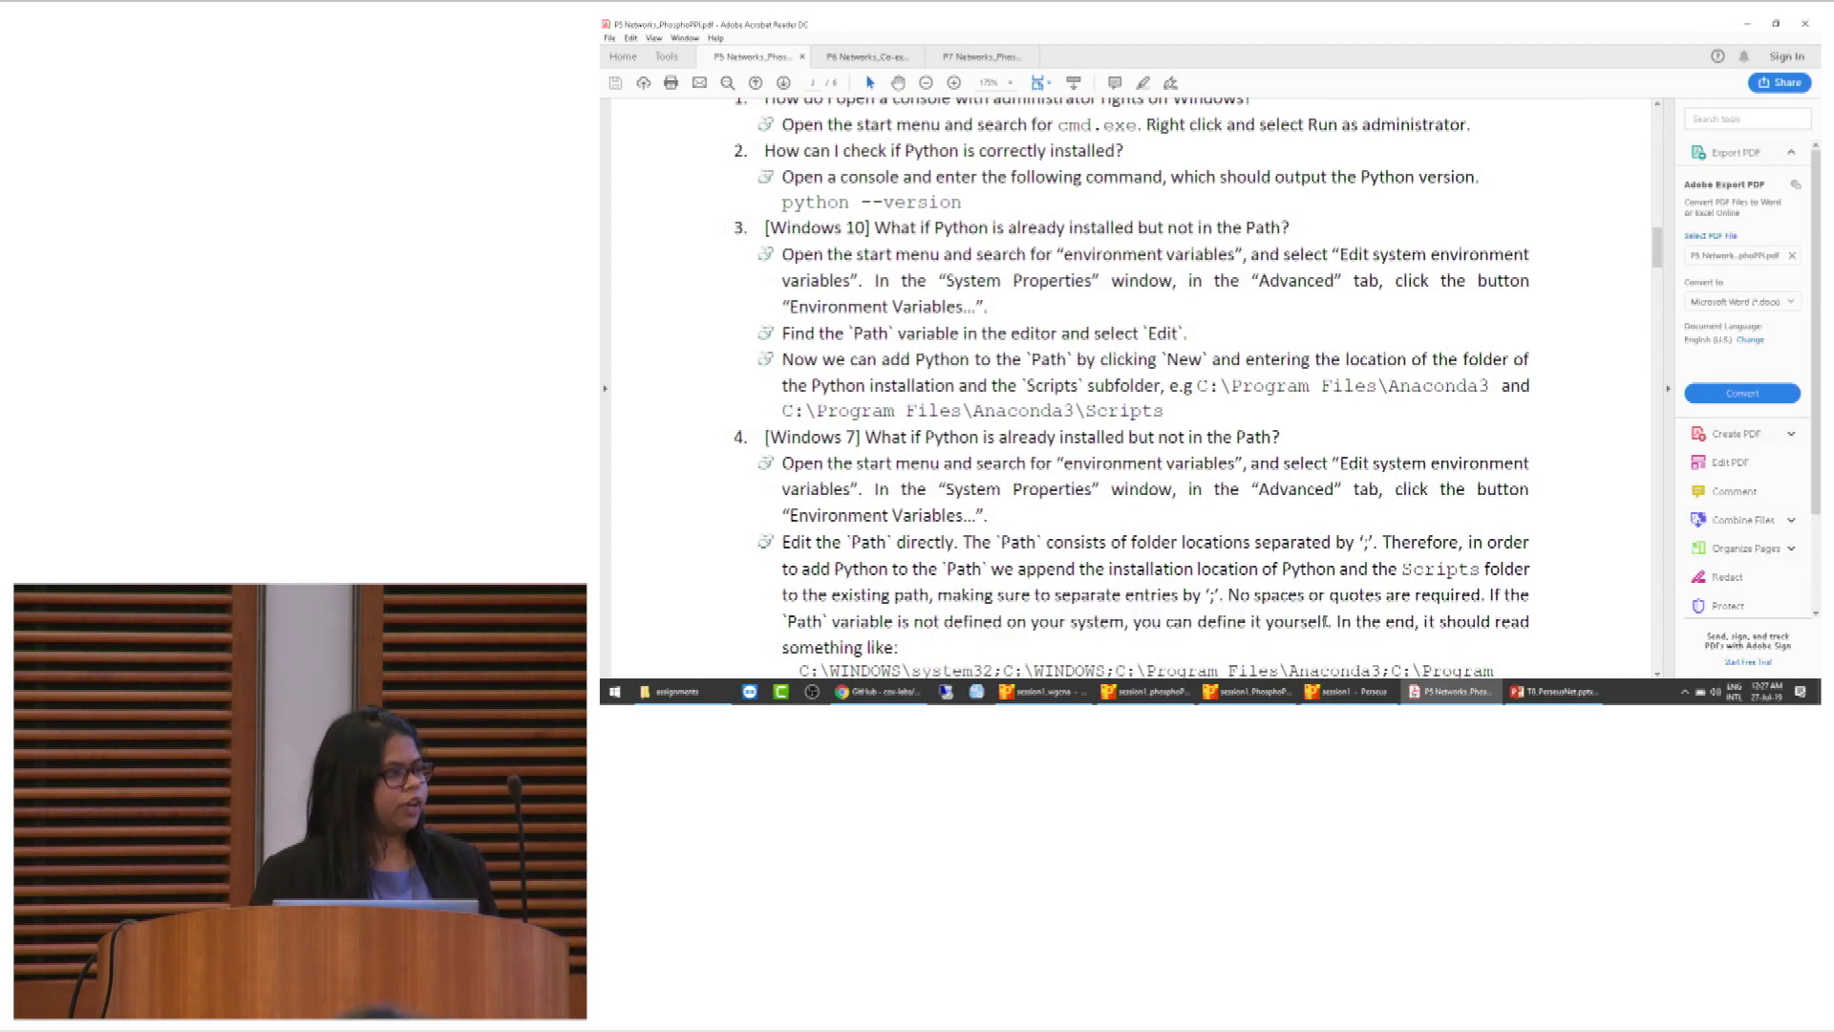
click(1342, 700)
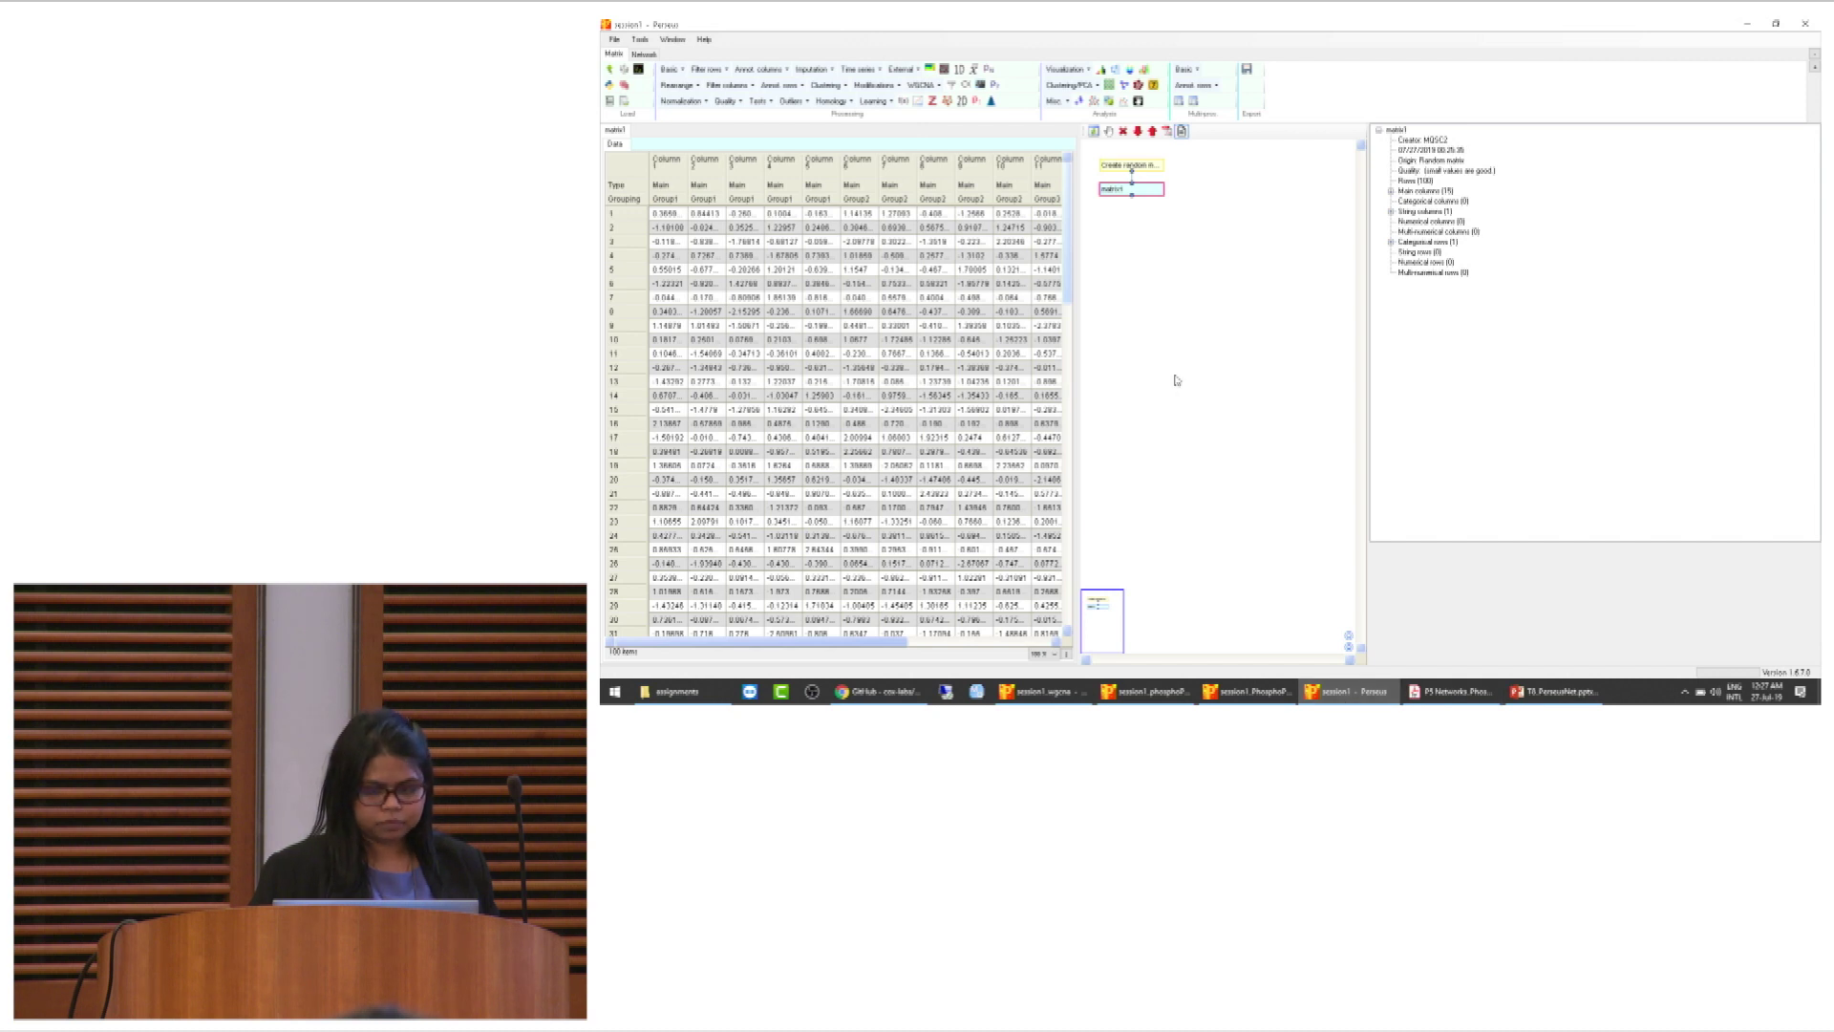
Delete both nodes of the old random-matrix workflow
drag(1156, 209, 1099, 153)
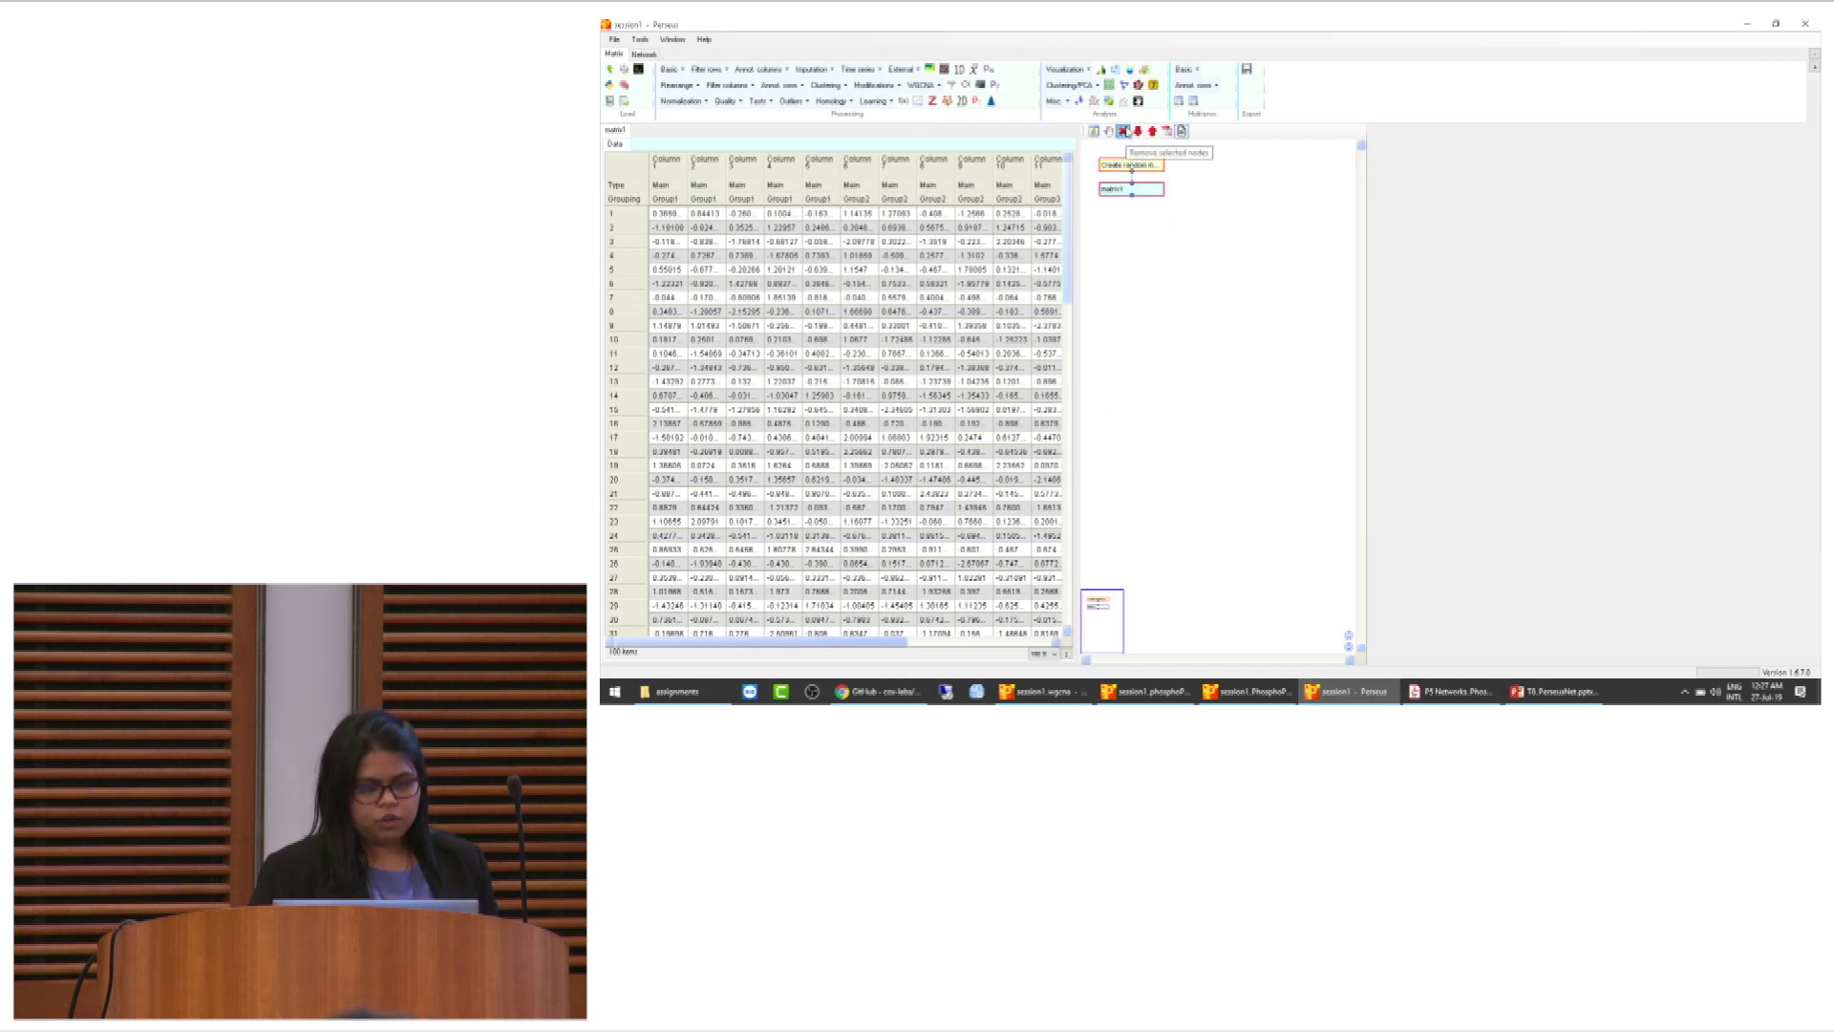
click(1124, 131)
click(1236, 393)
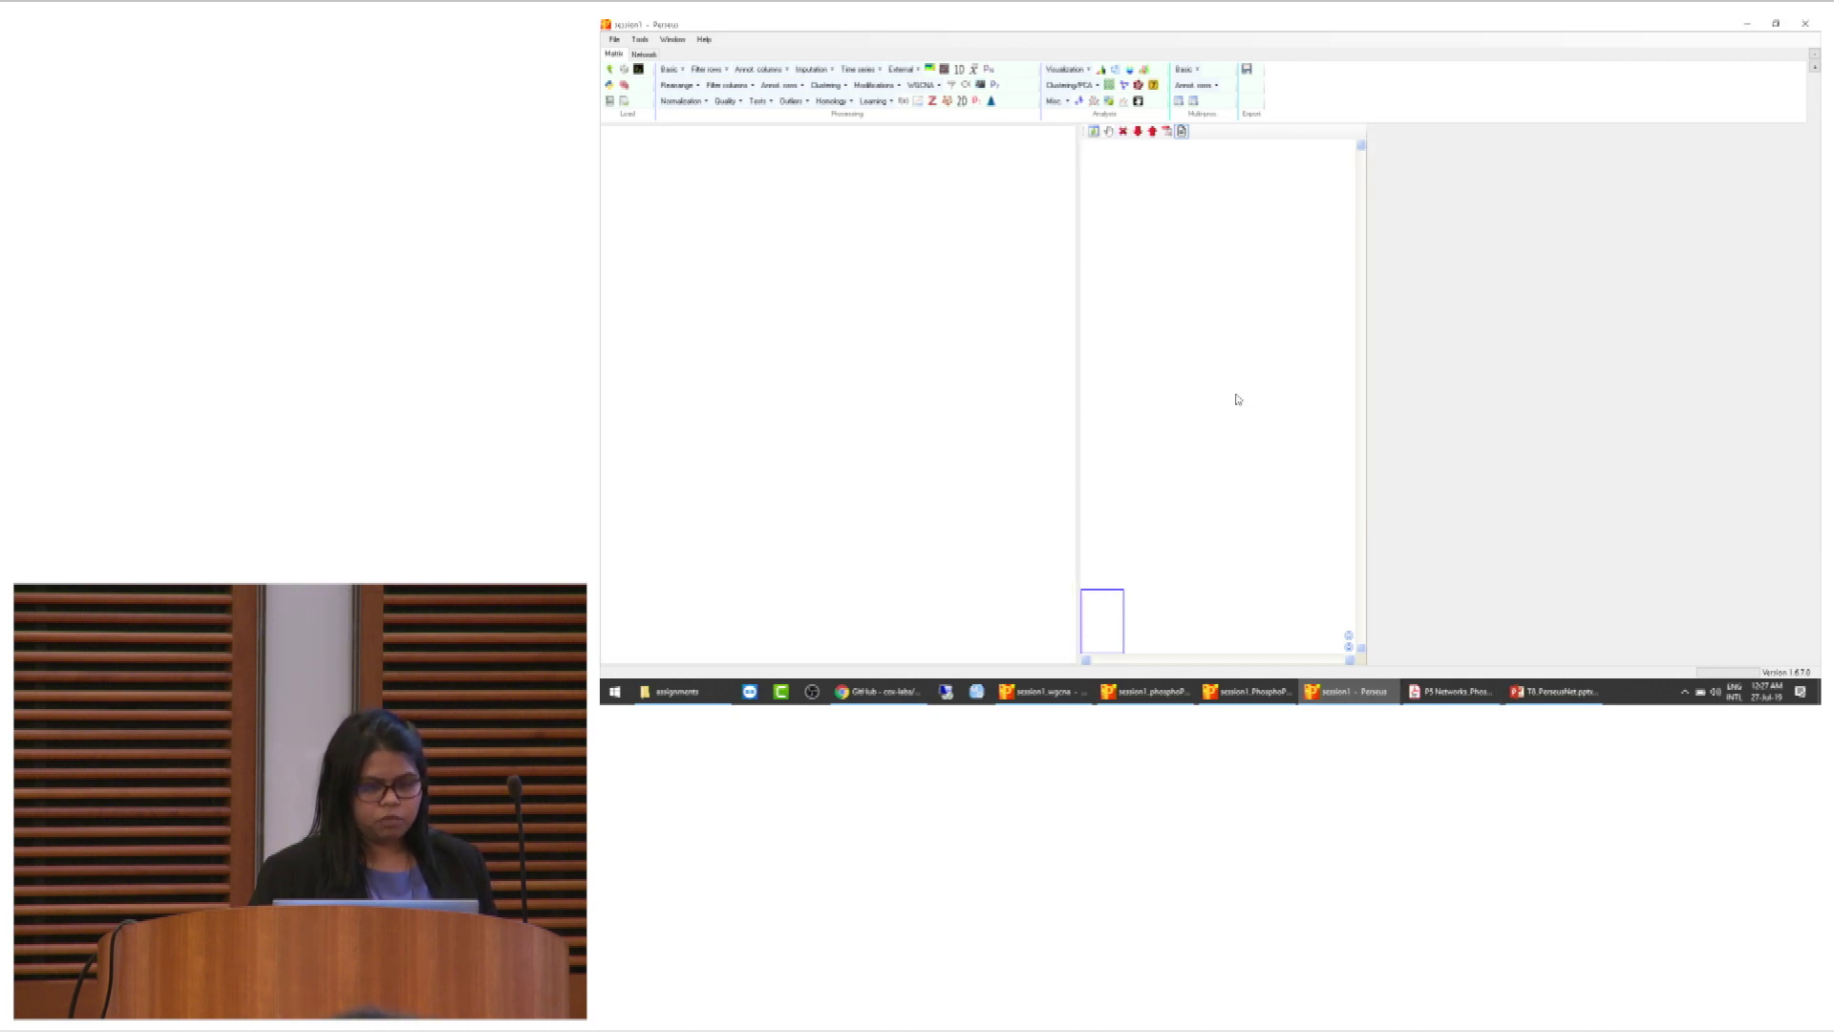
Upload phosphoSTY_rudolph.txt from Desktop\MQSS19\Content\data\Practical_5 via Generic matrix upload, keeping default columns
click(609, 69)
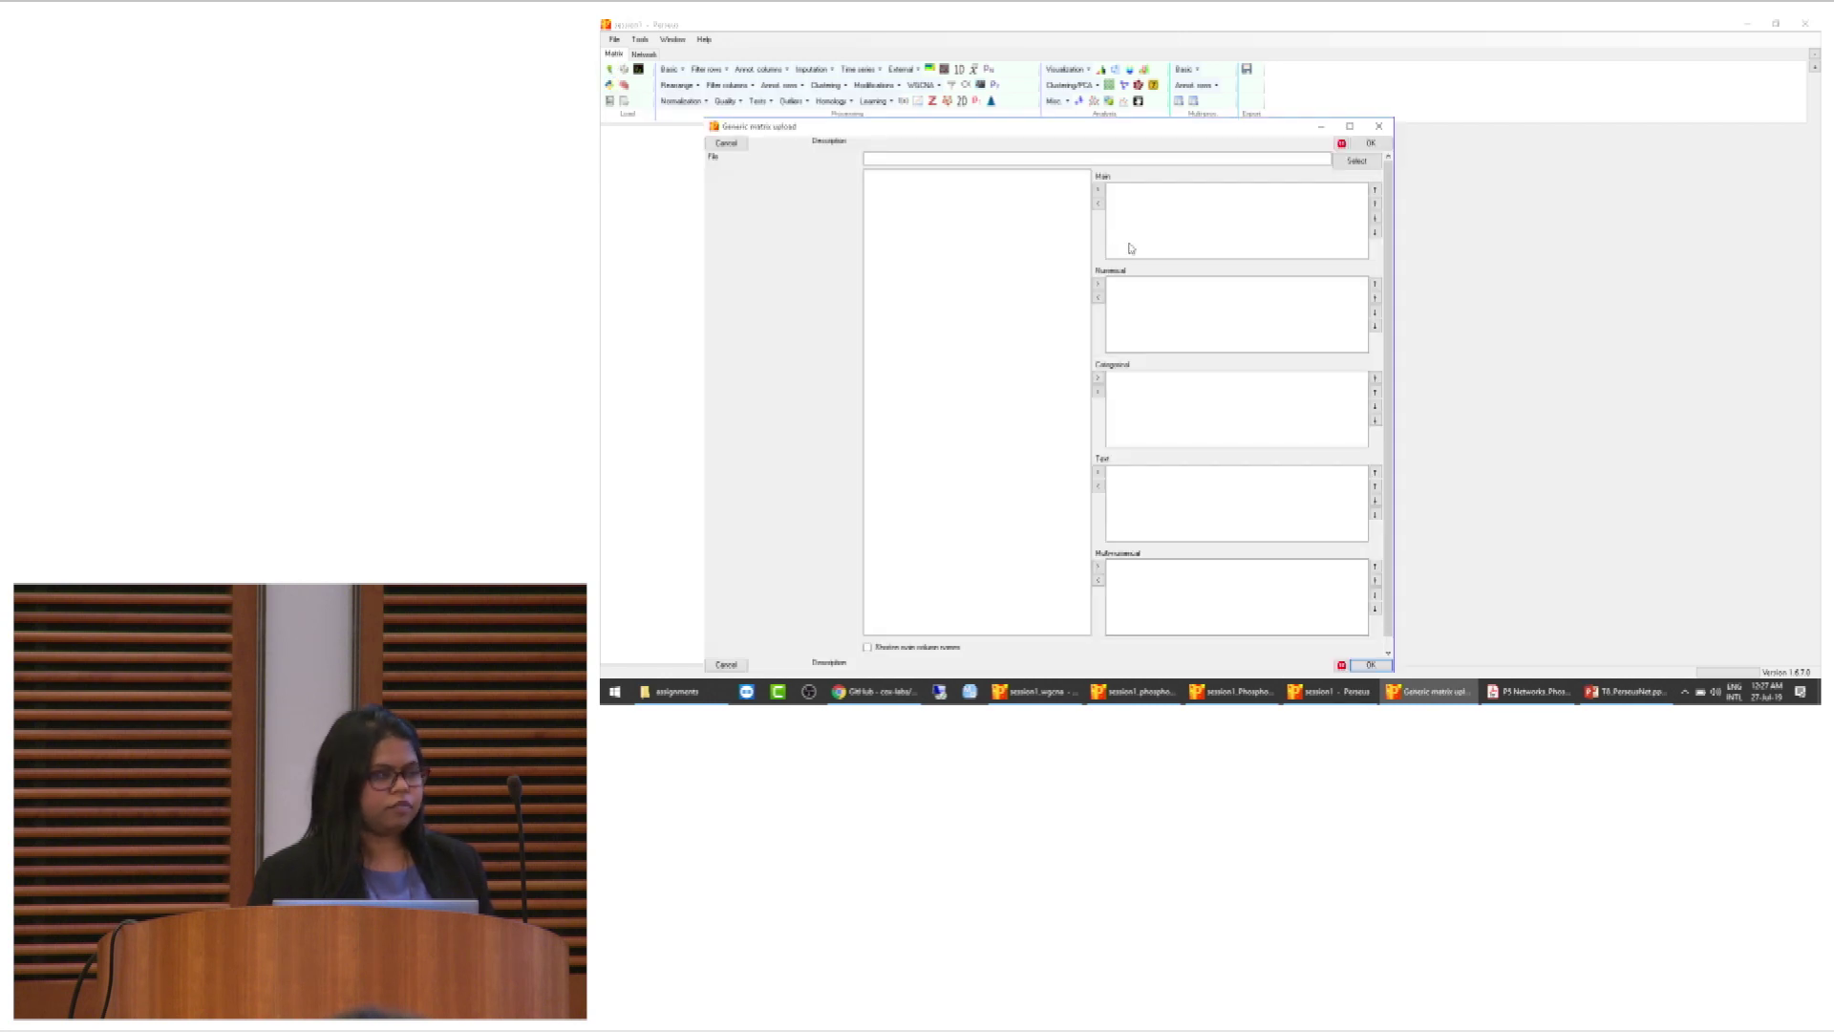
click(1358, 161)
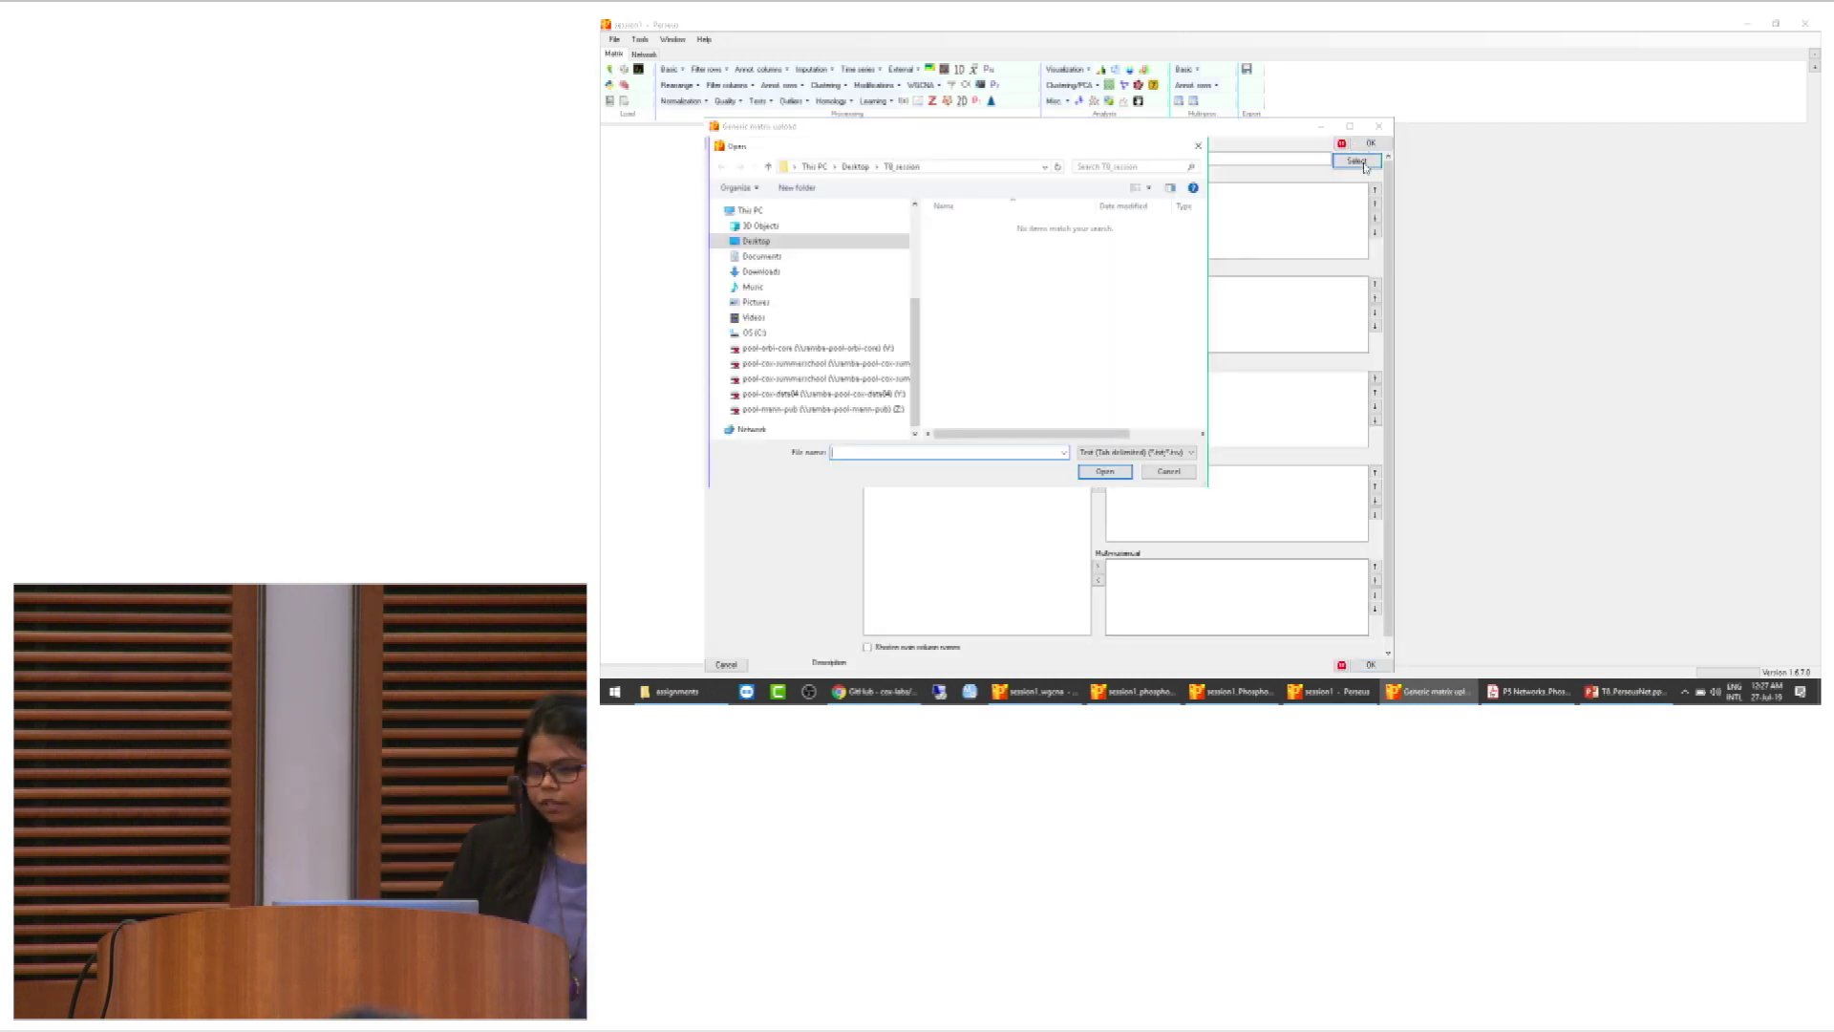
click(859, 168)
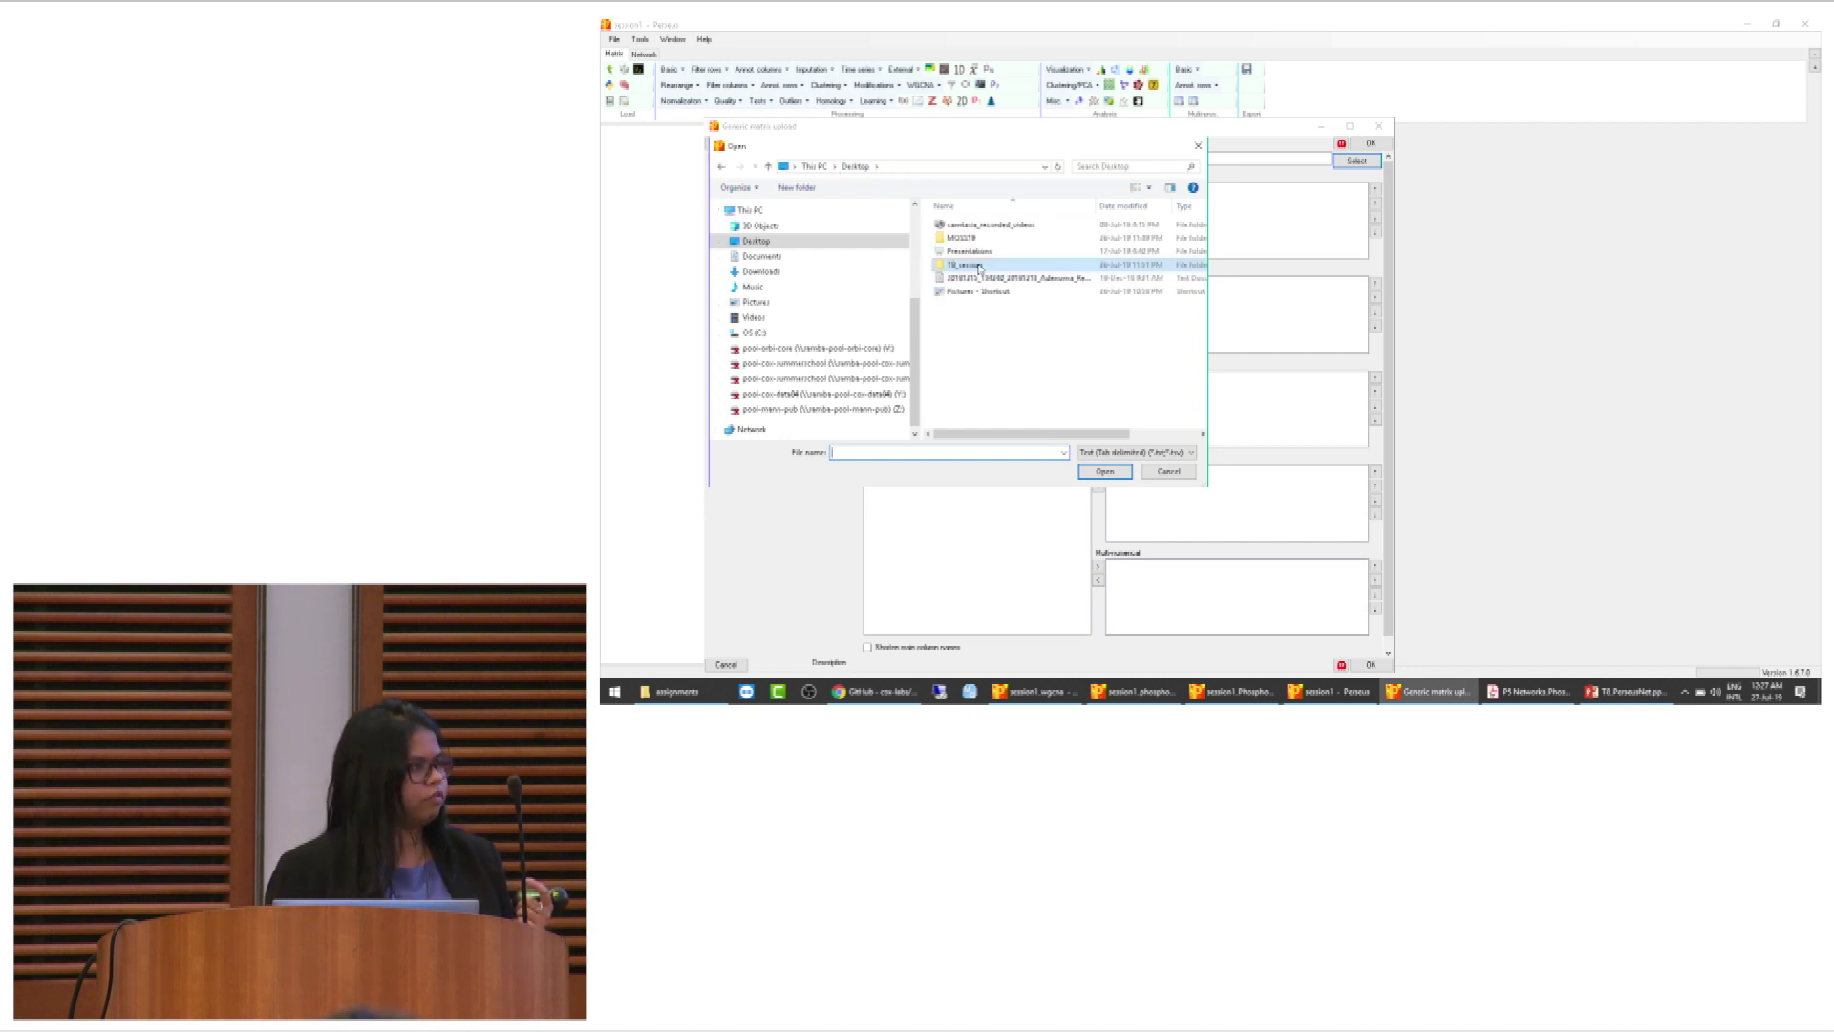
double_click(963, 238)
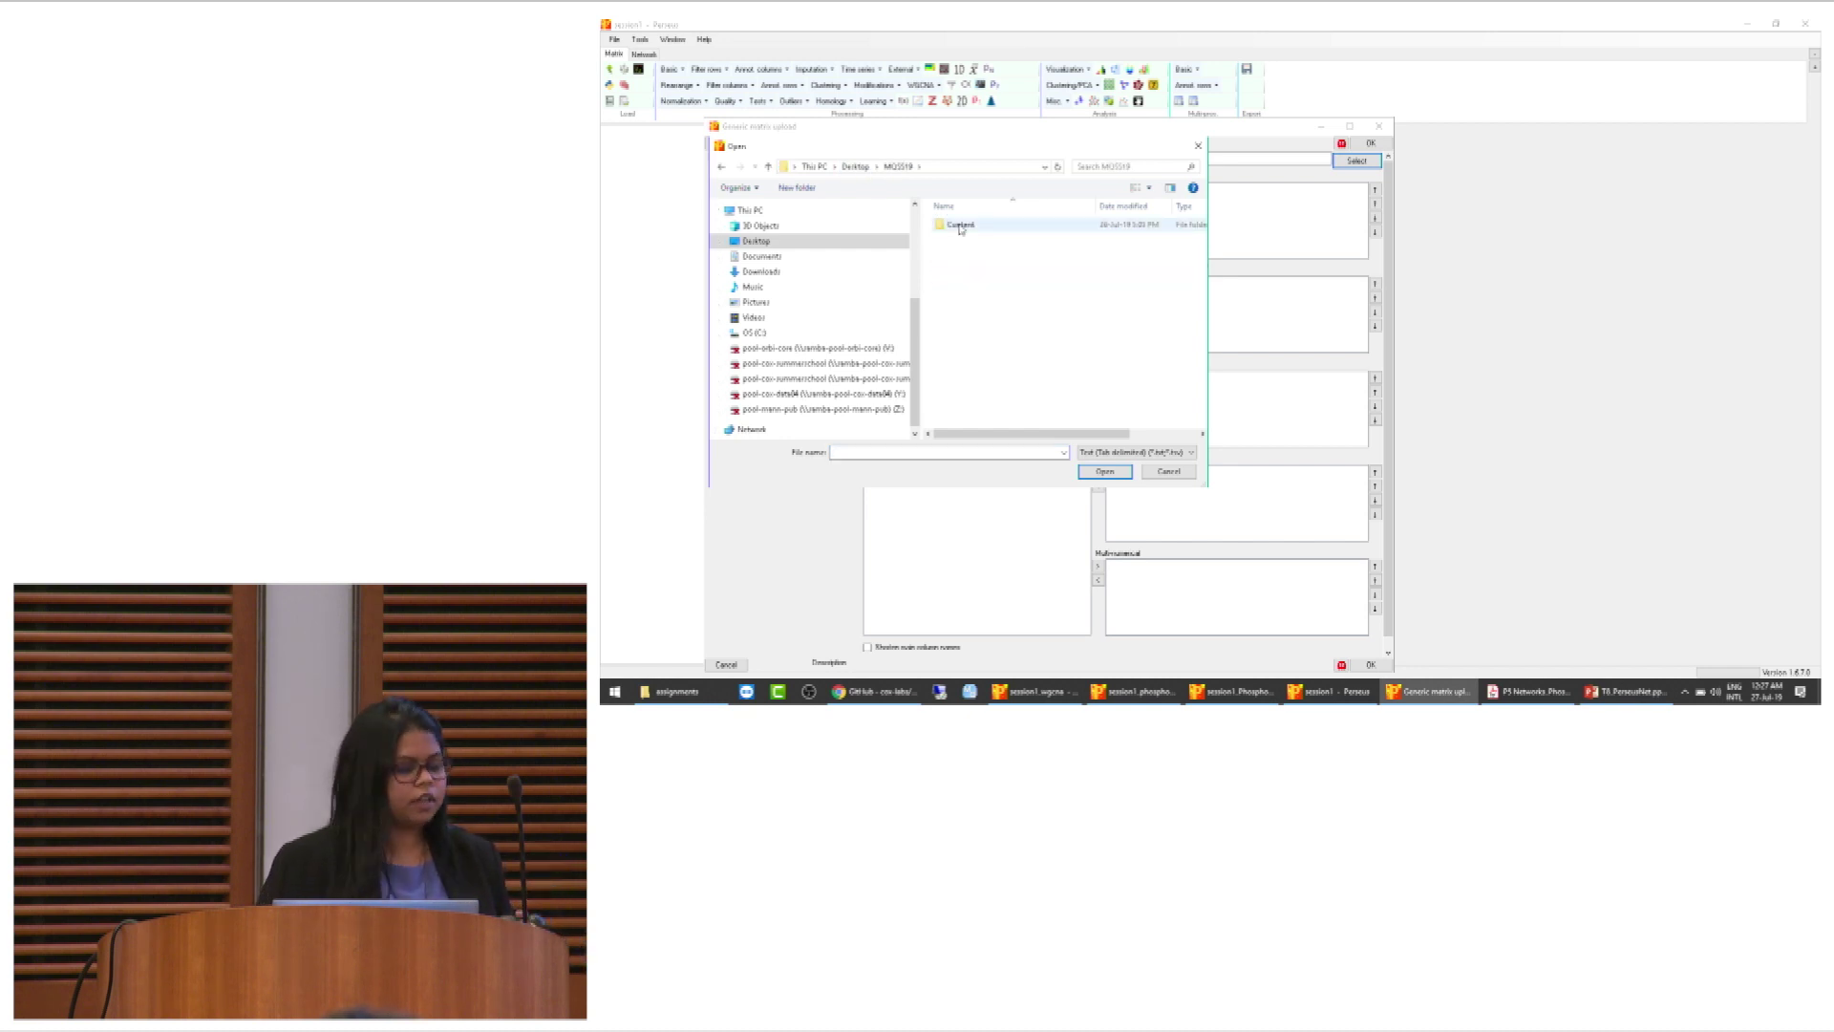
double_click(958, 226)
double_click(960, 239)
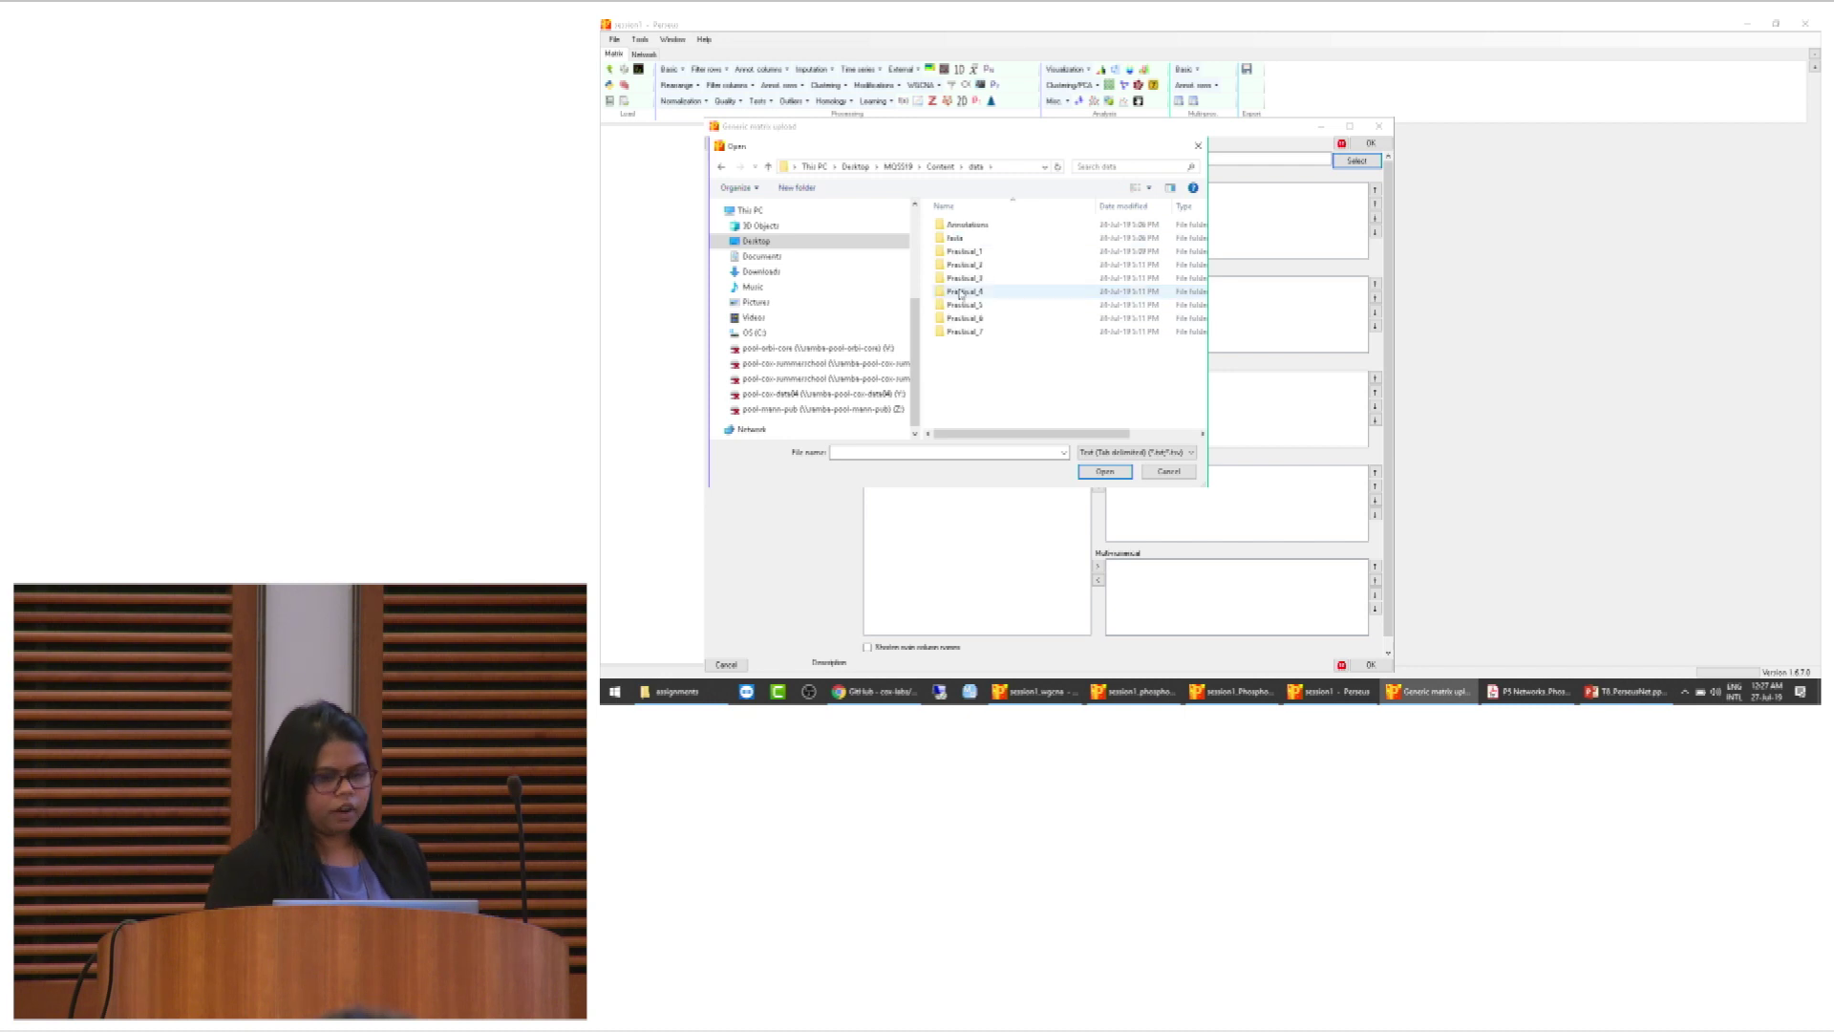
double_click(961, 305)
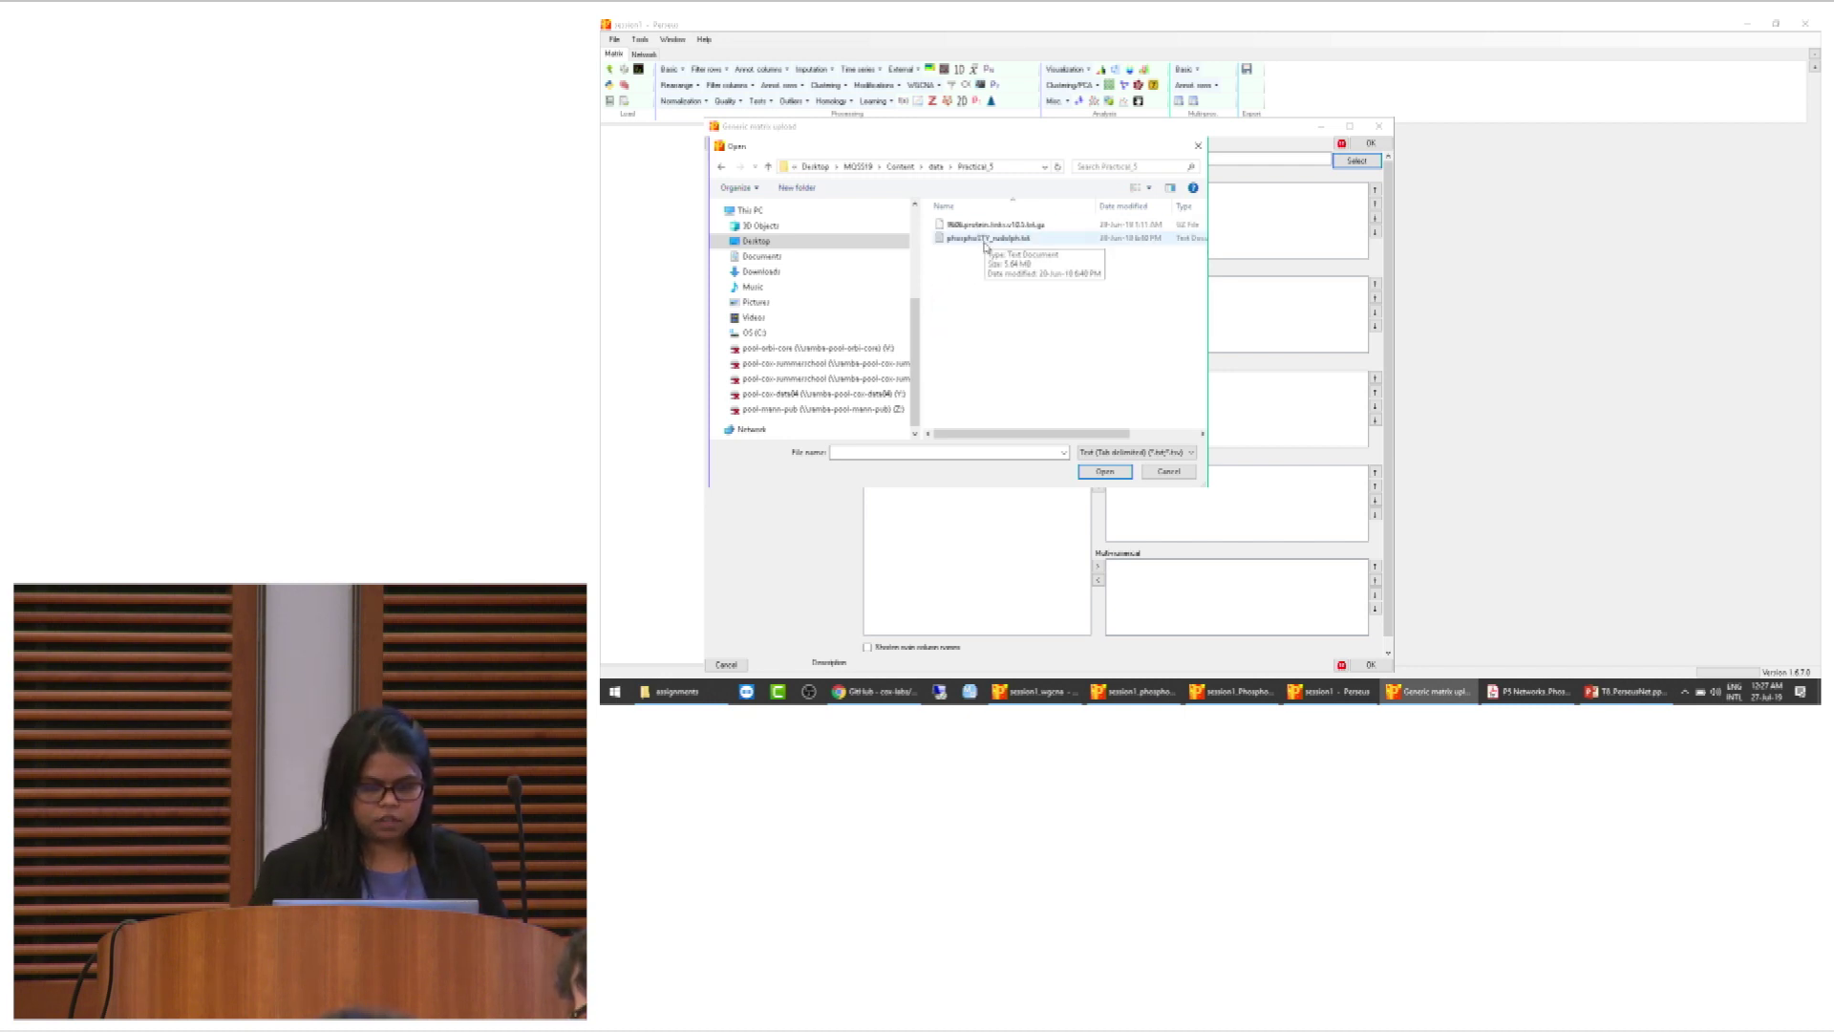
click(985, 244)
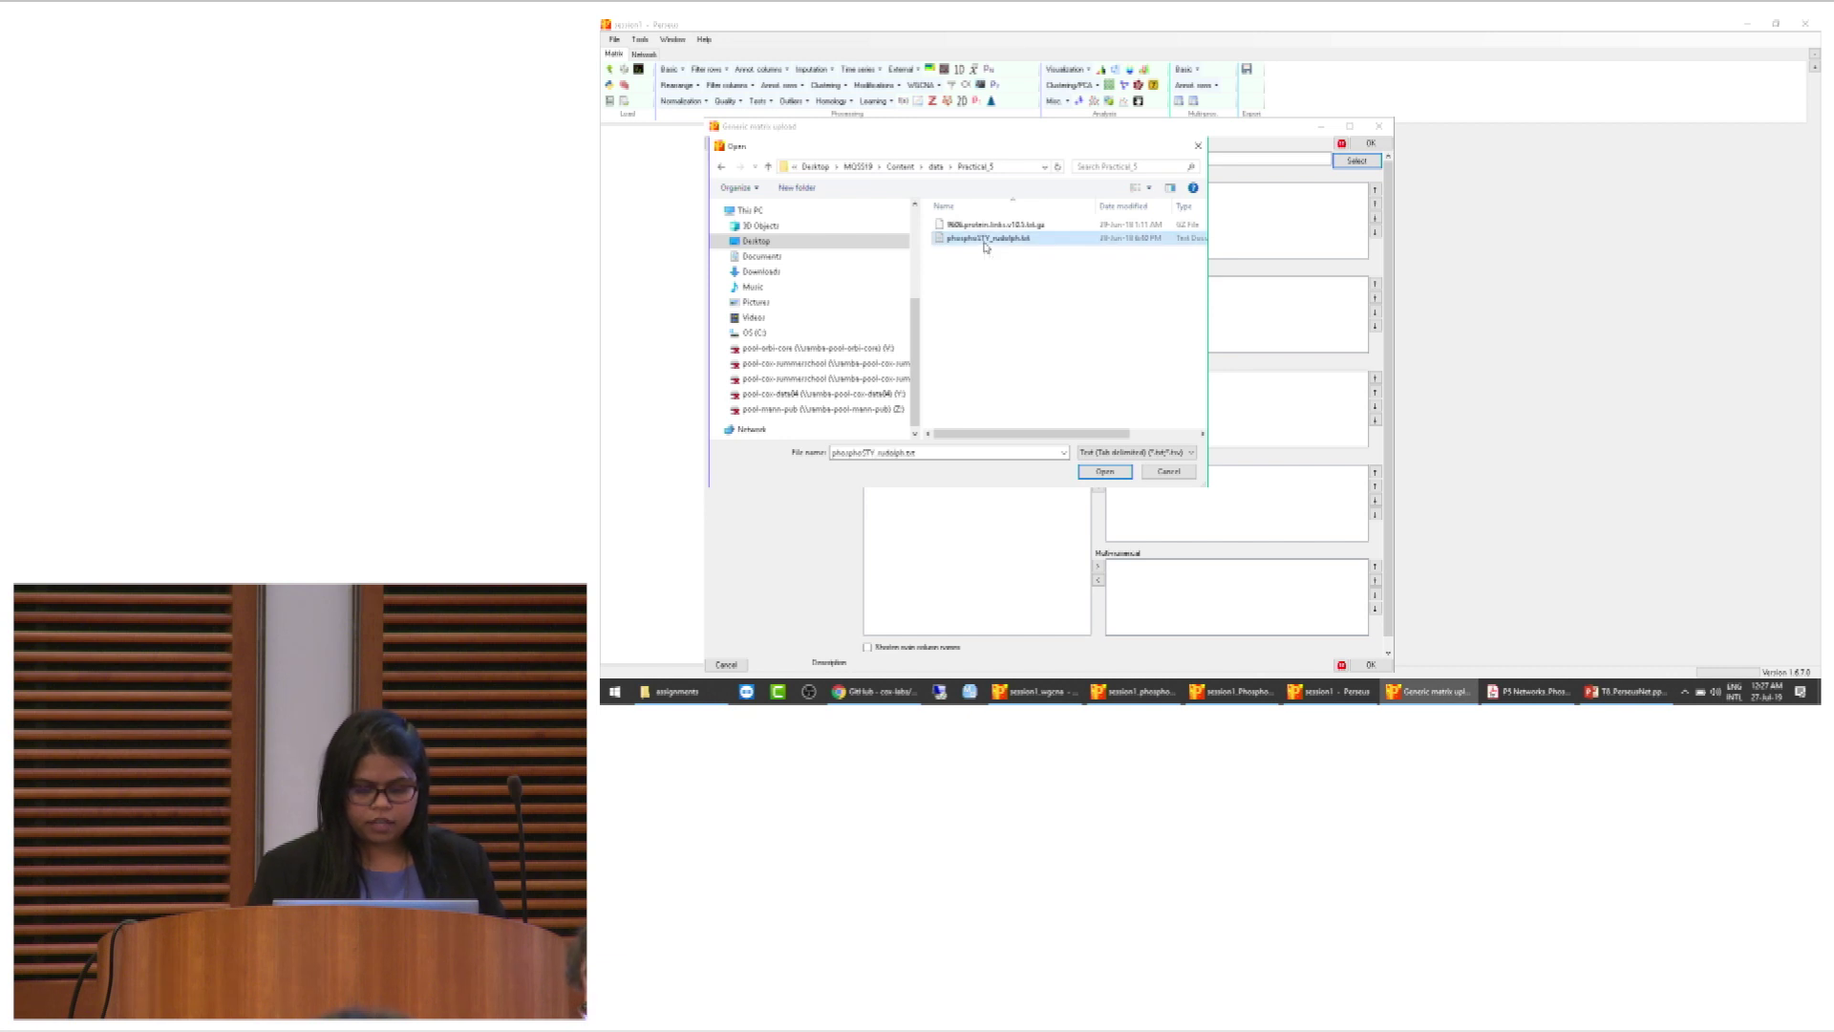
click(1097, 474)
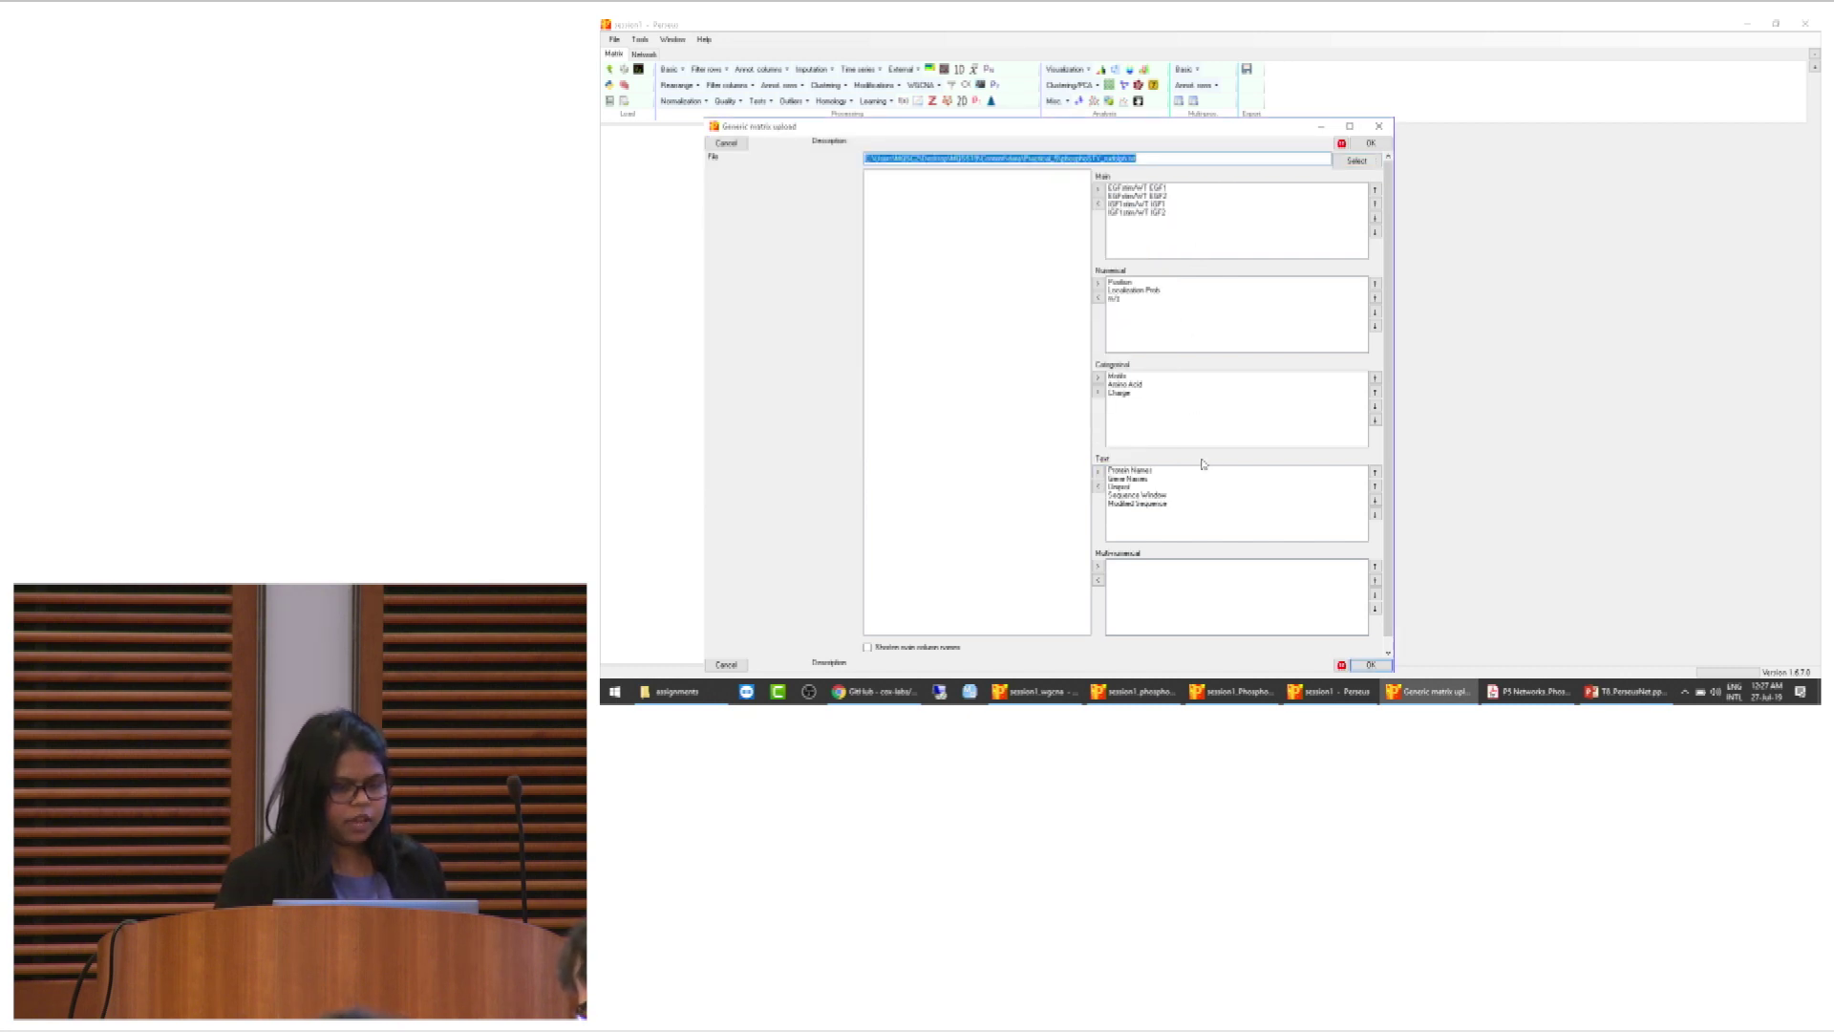
click(1370, 664)
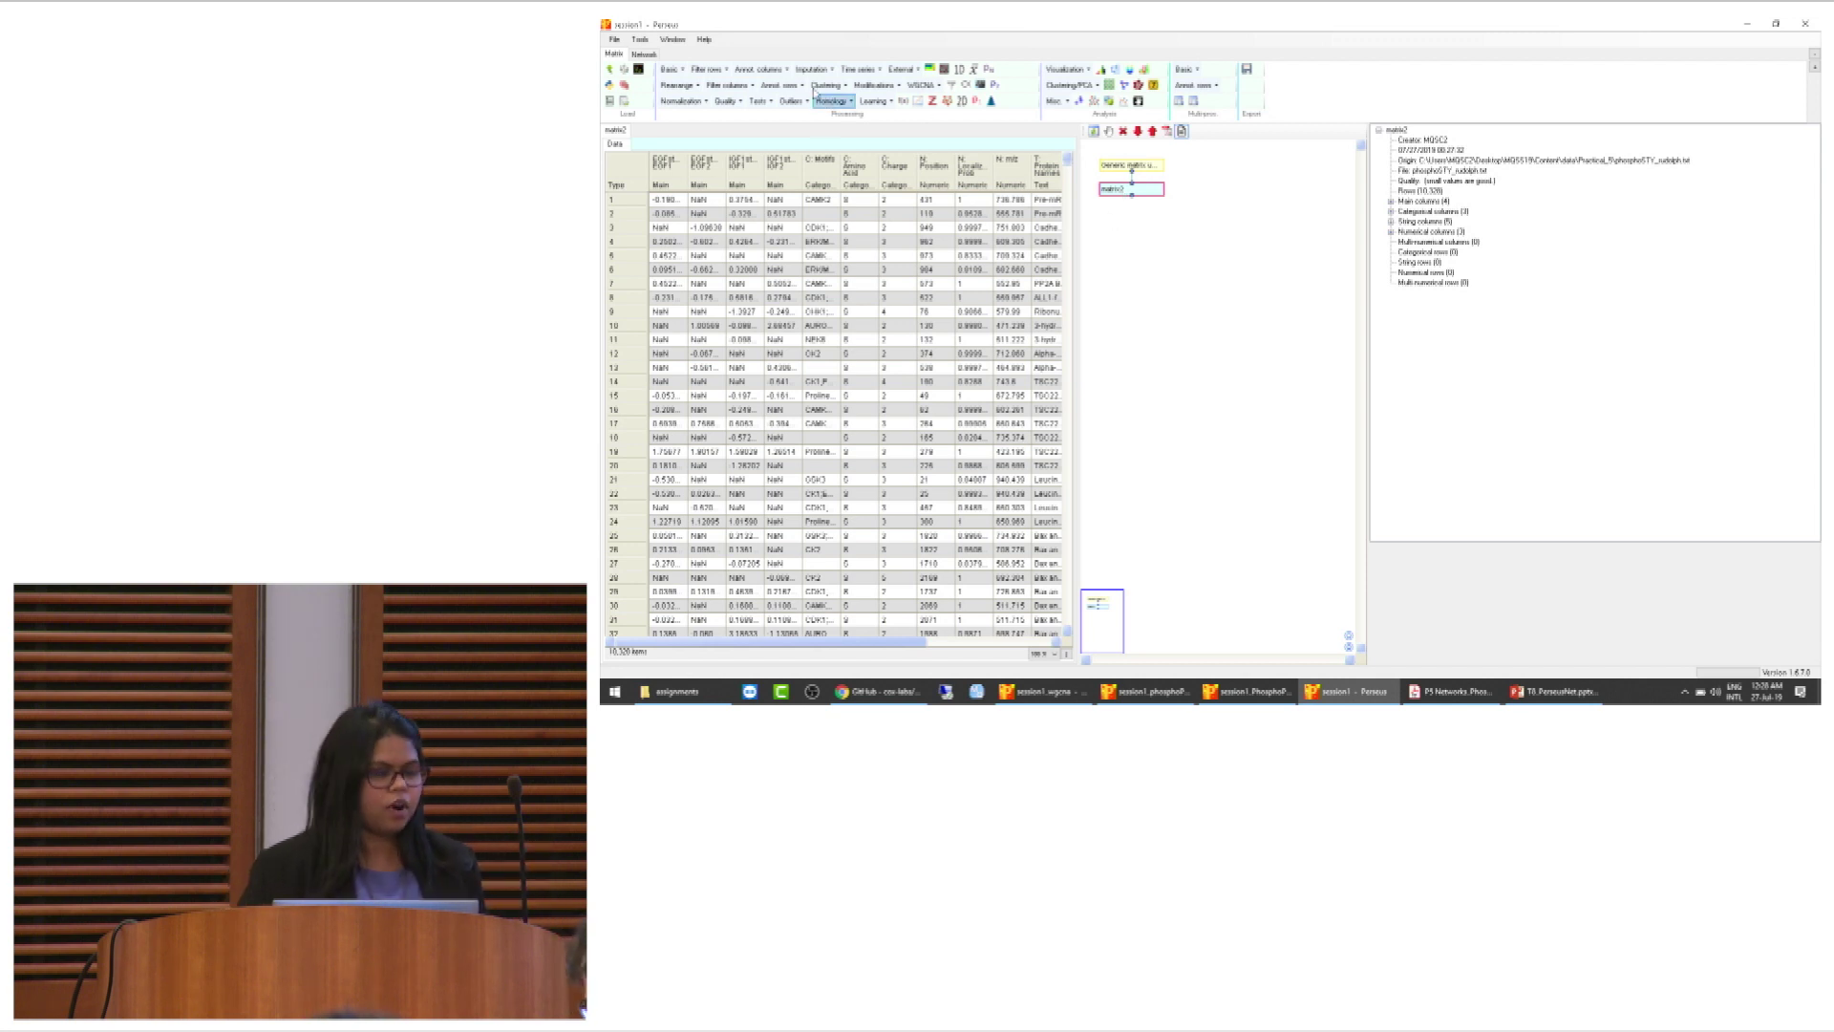
Add the Ensembl protein annotation to the phosphosite matrix2 via Annot. columns > Add annotation
click(759, 69)
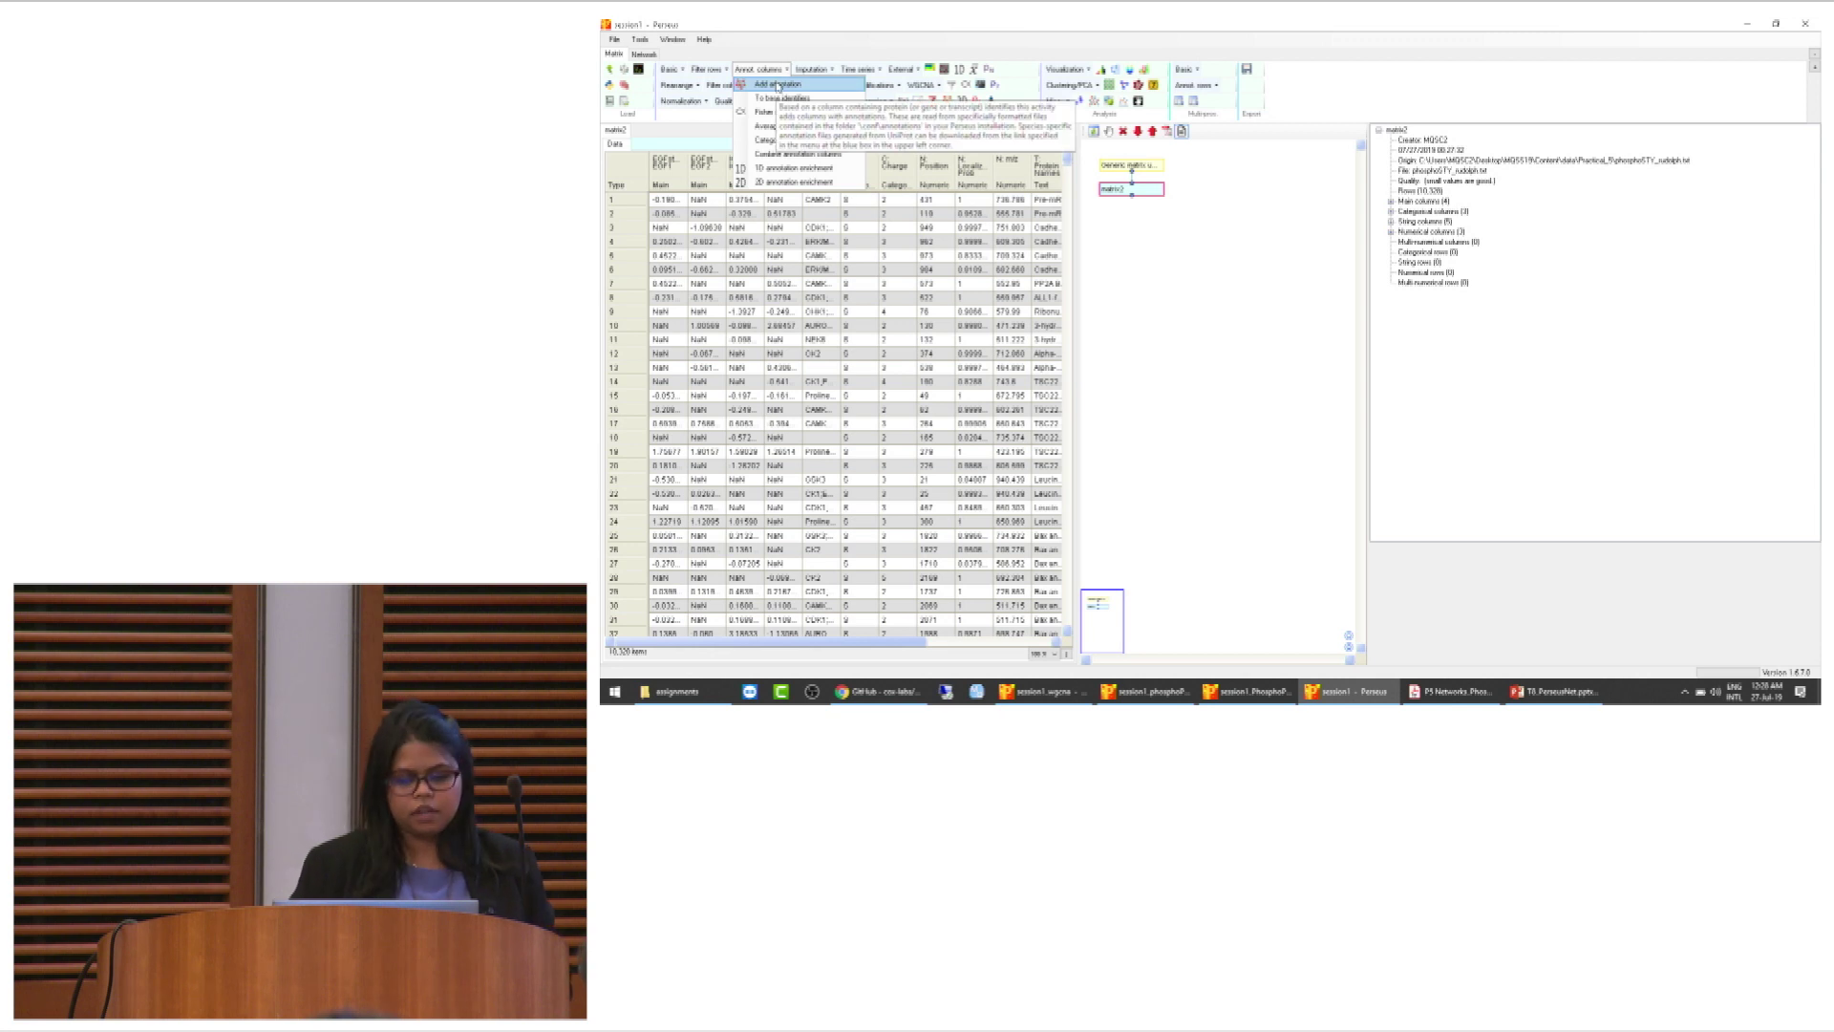
click(778, 85)
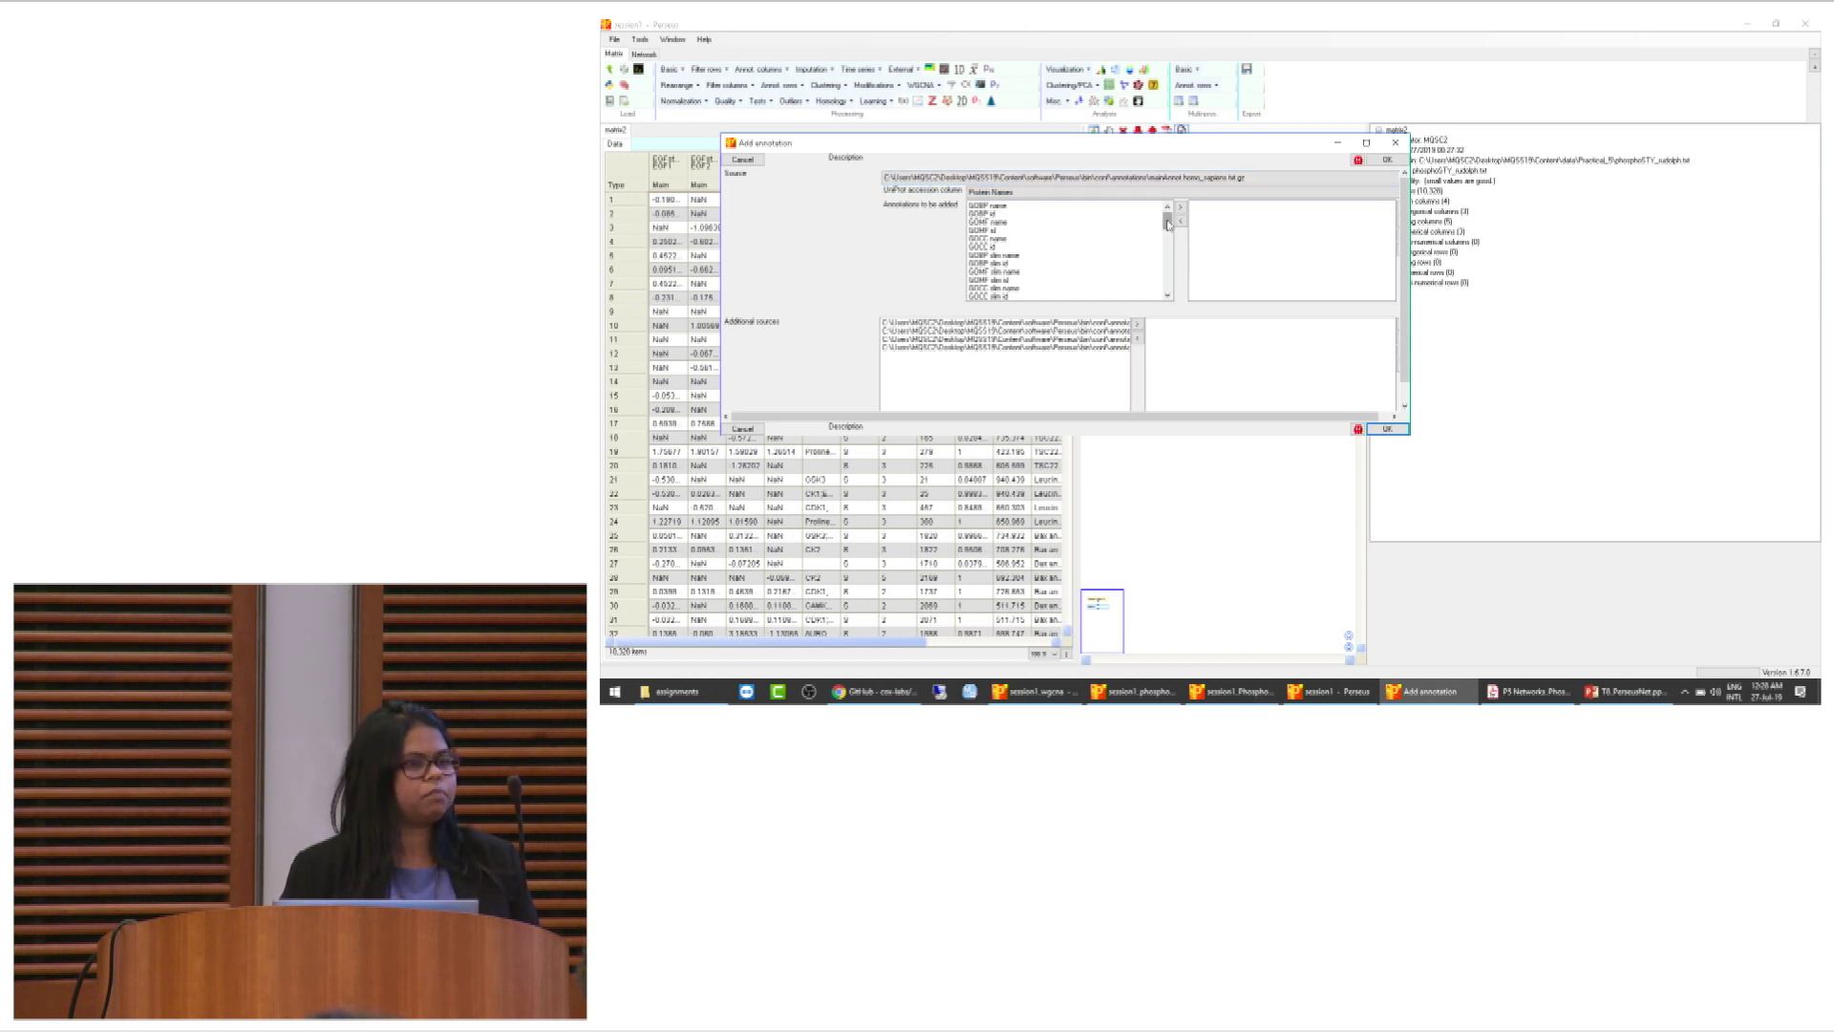
drag(1167, 223, 1172, 282)
click(998, 238)
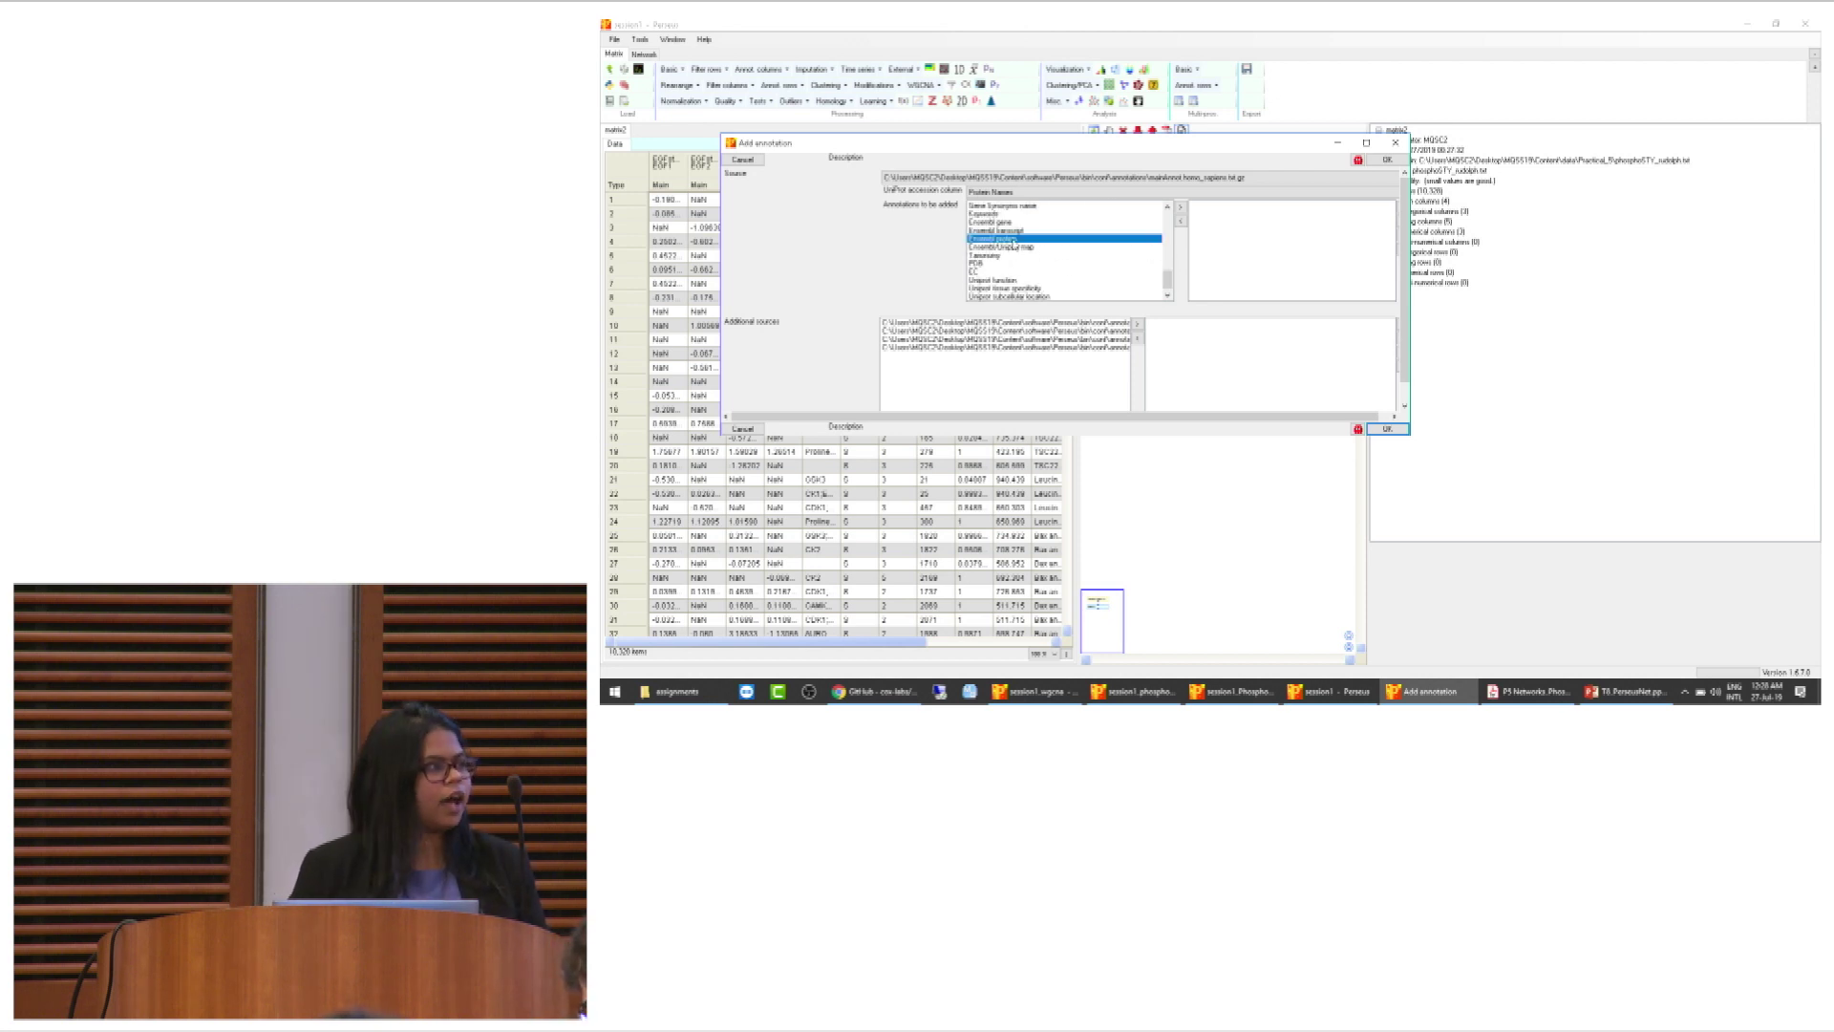
click(1179, 208)
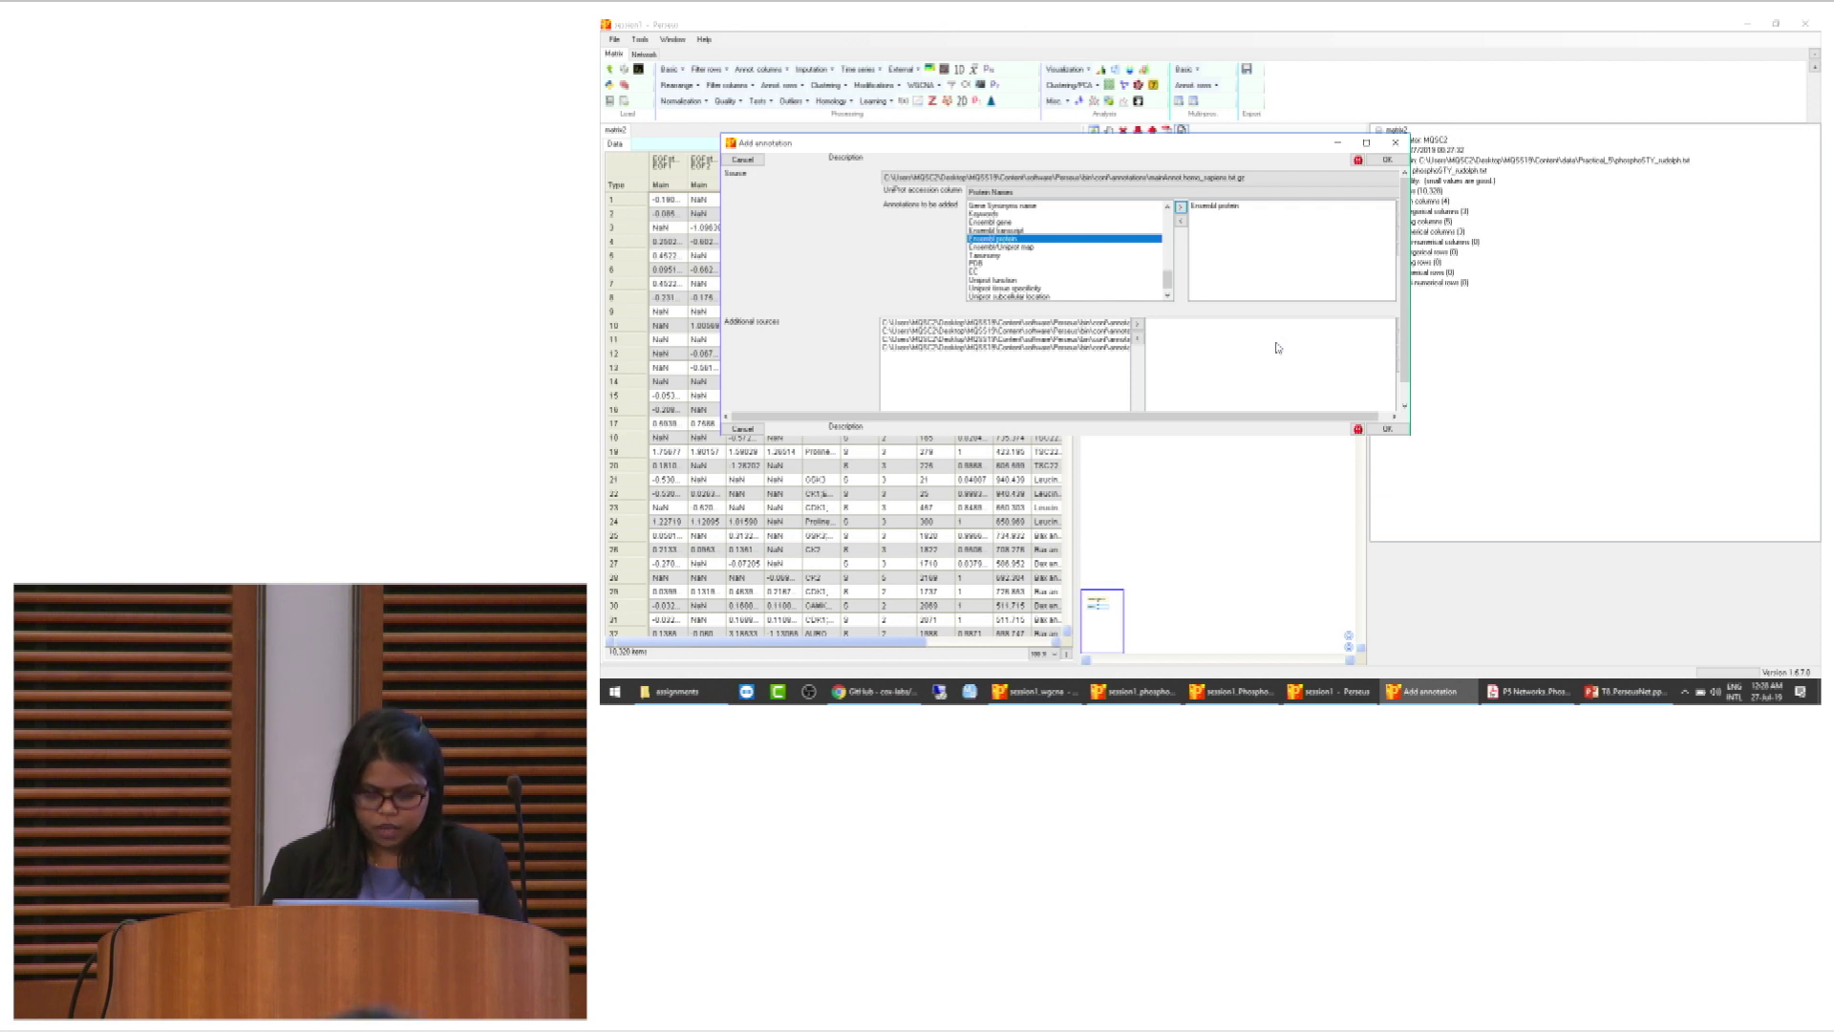
click(1387, 429)
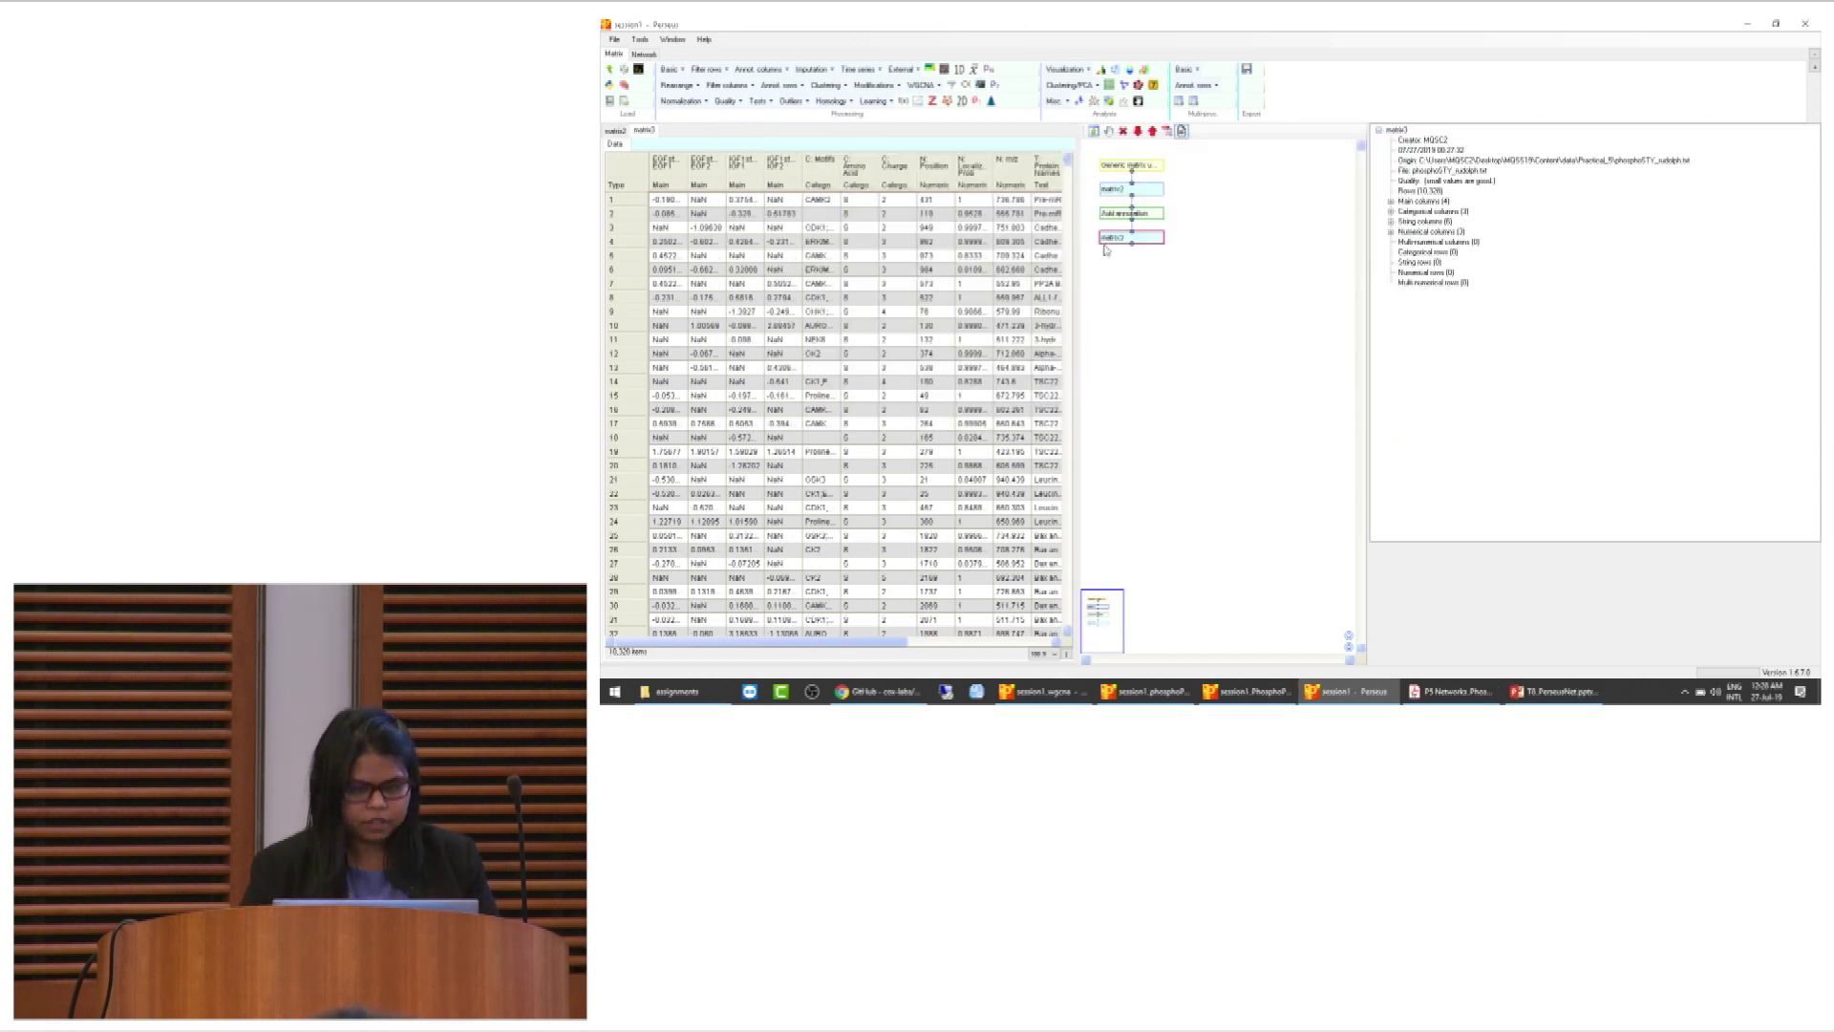
Sort and widen the table, then switch back to viewing the unannotated matrix2 data
scroll(997, 399, right, 3)
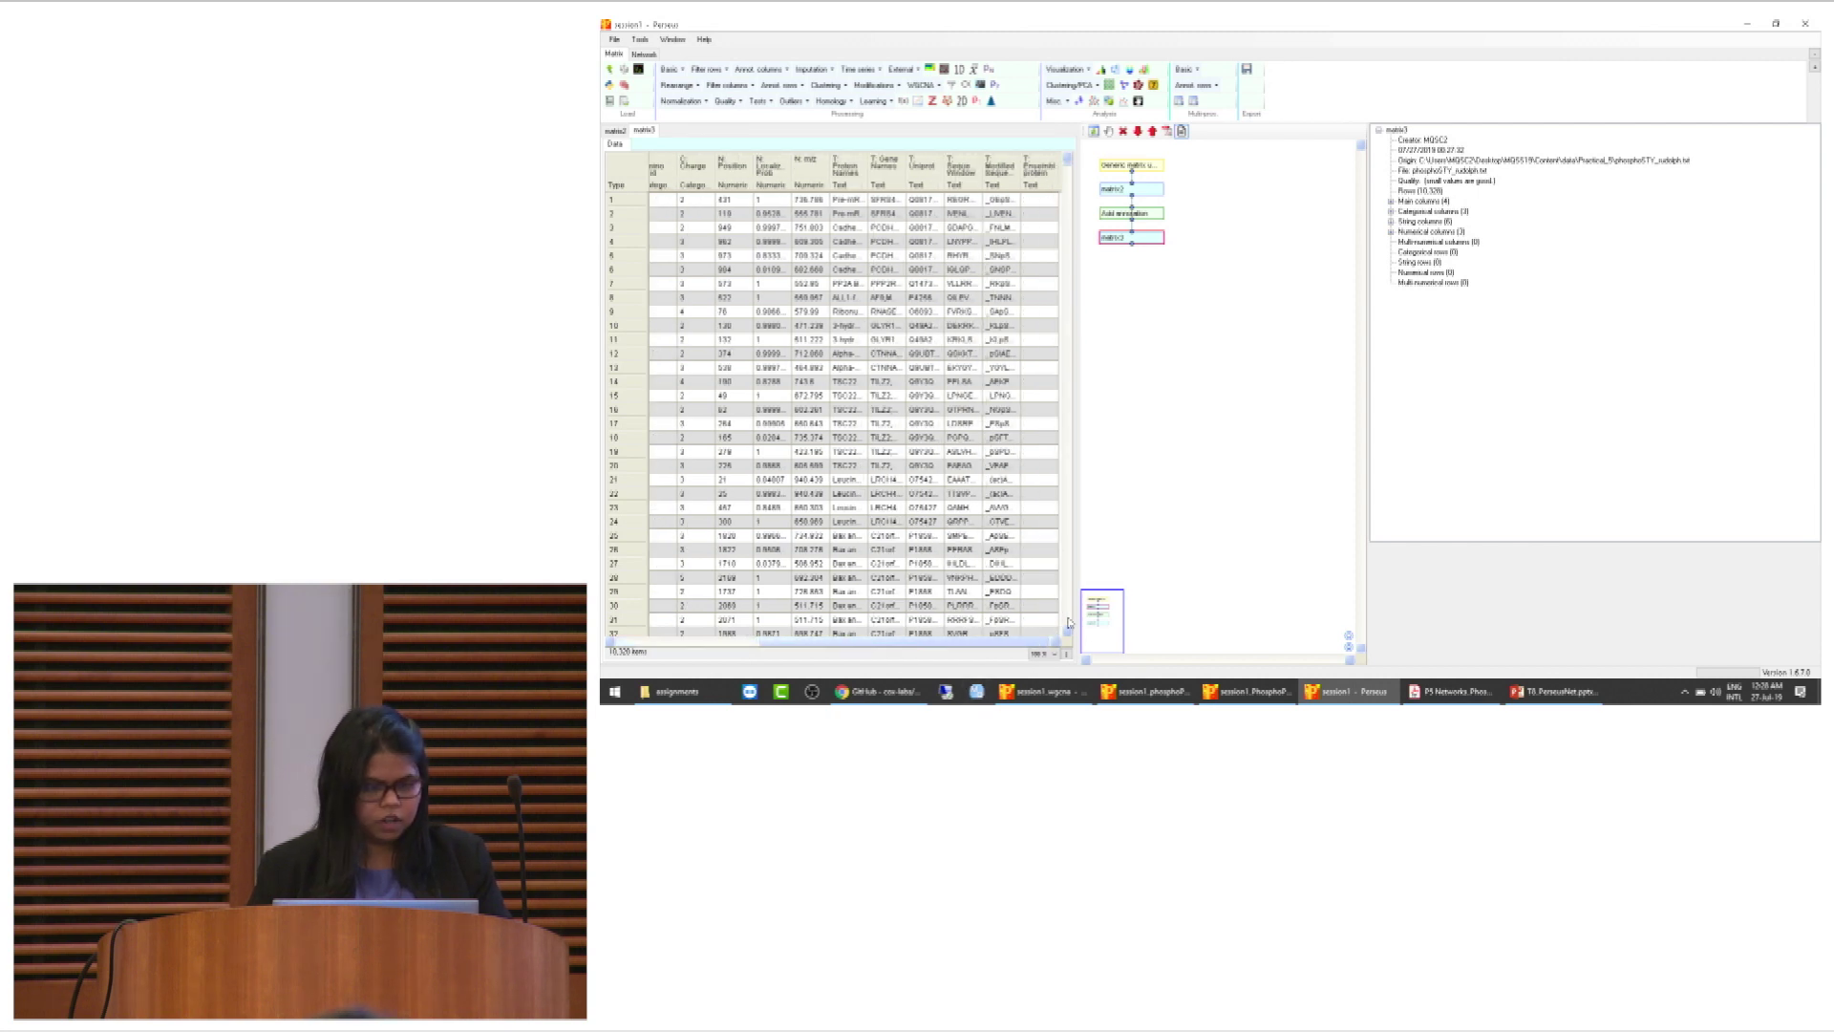
click(1053, 170)
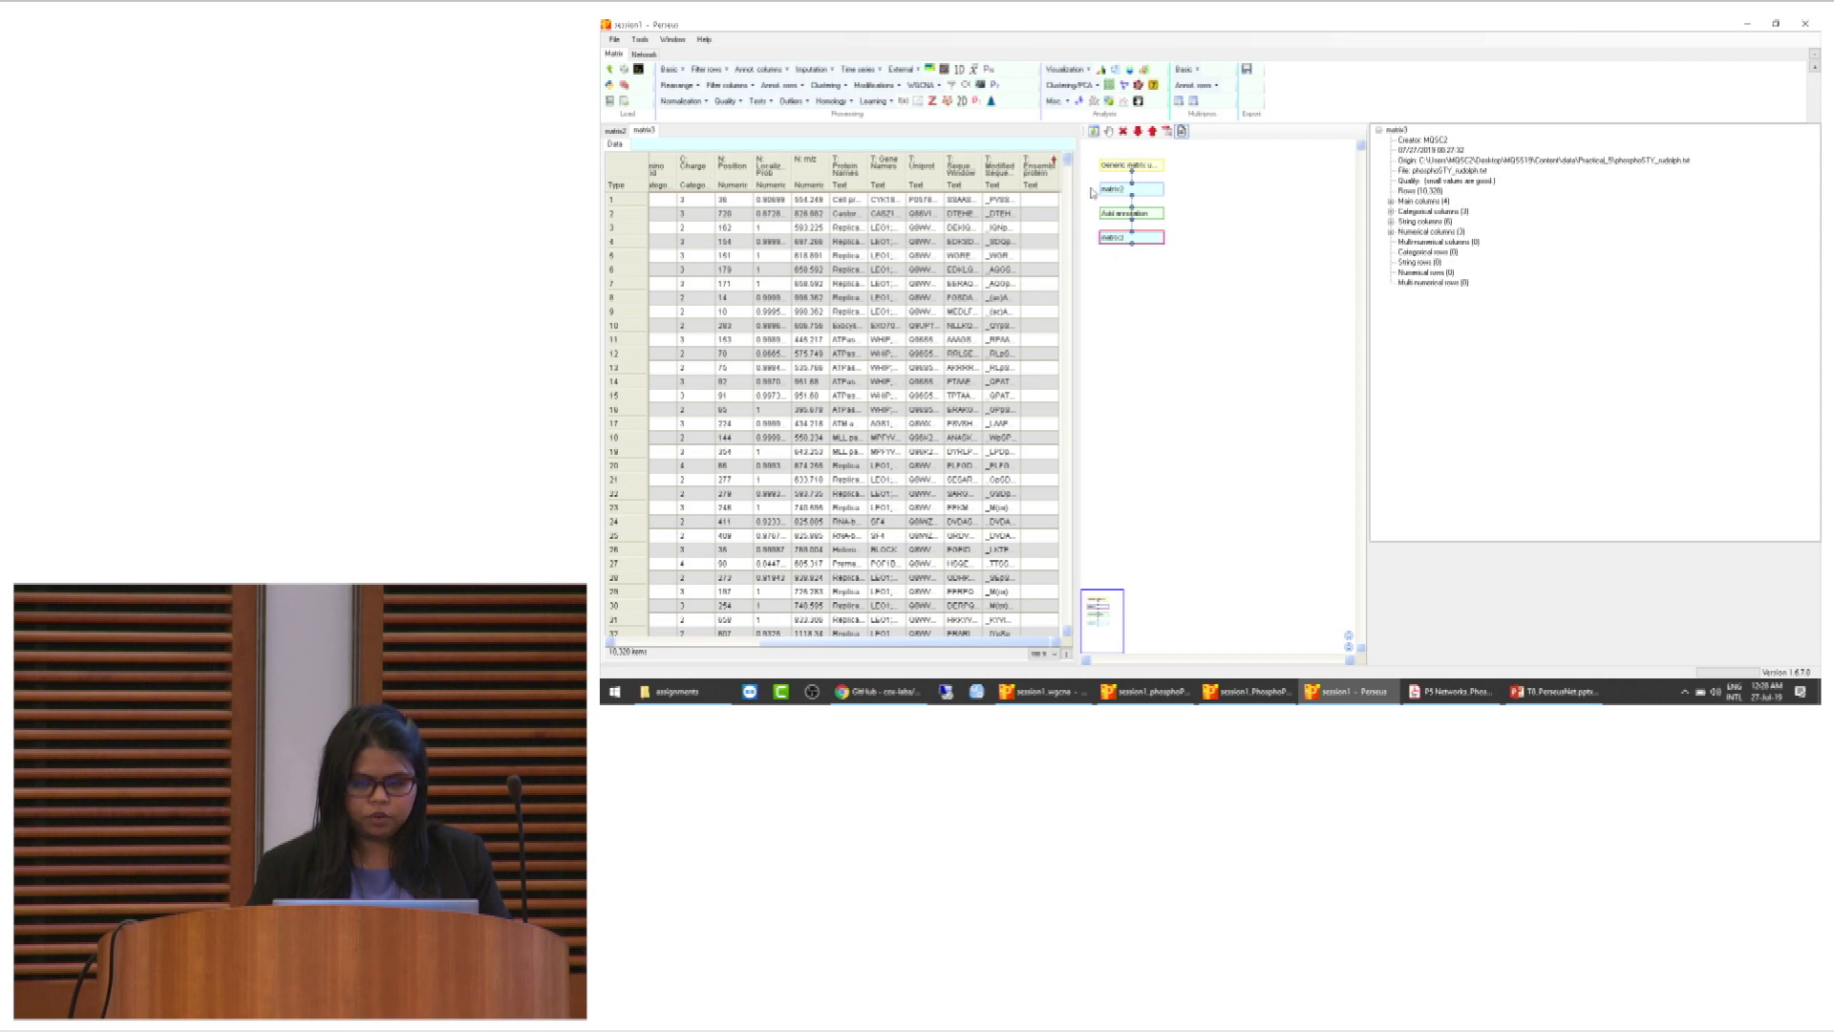
drag(1079, 187, 1170, 188)
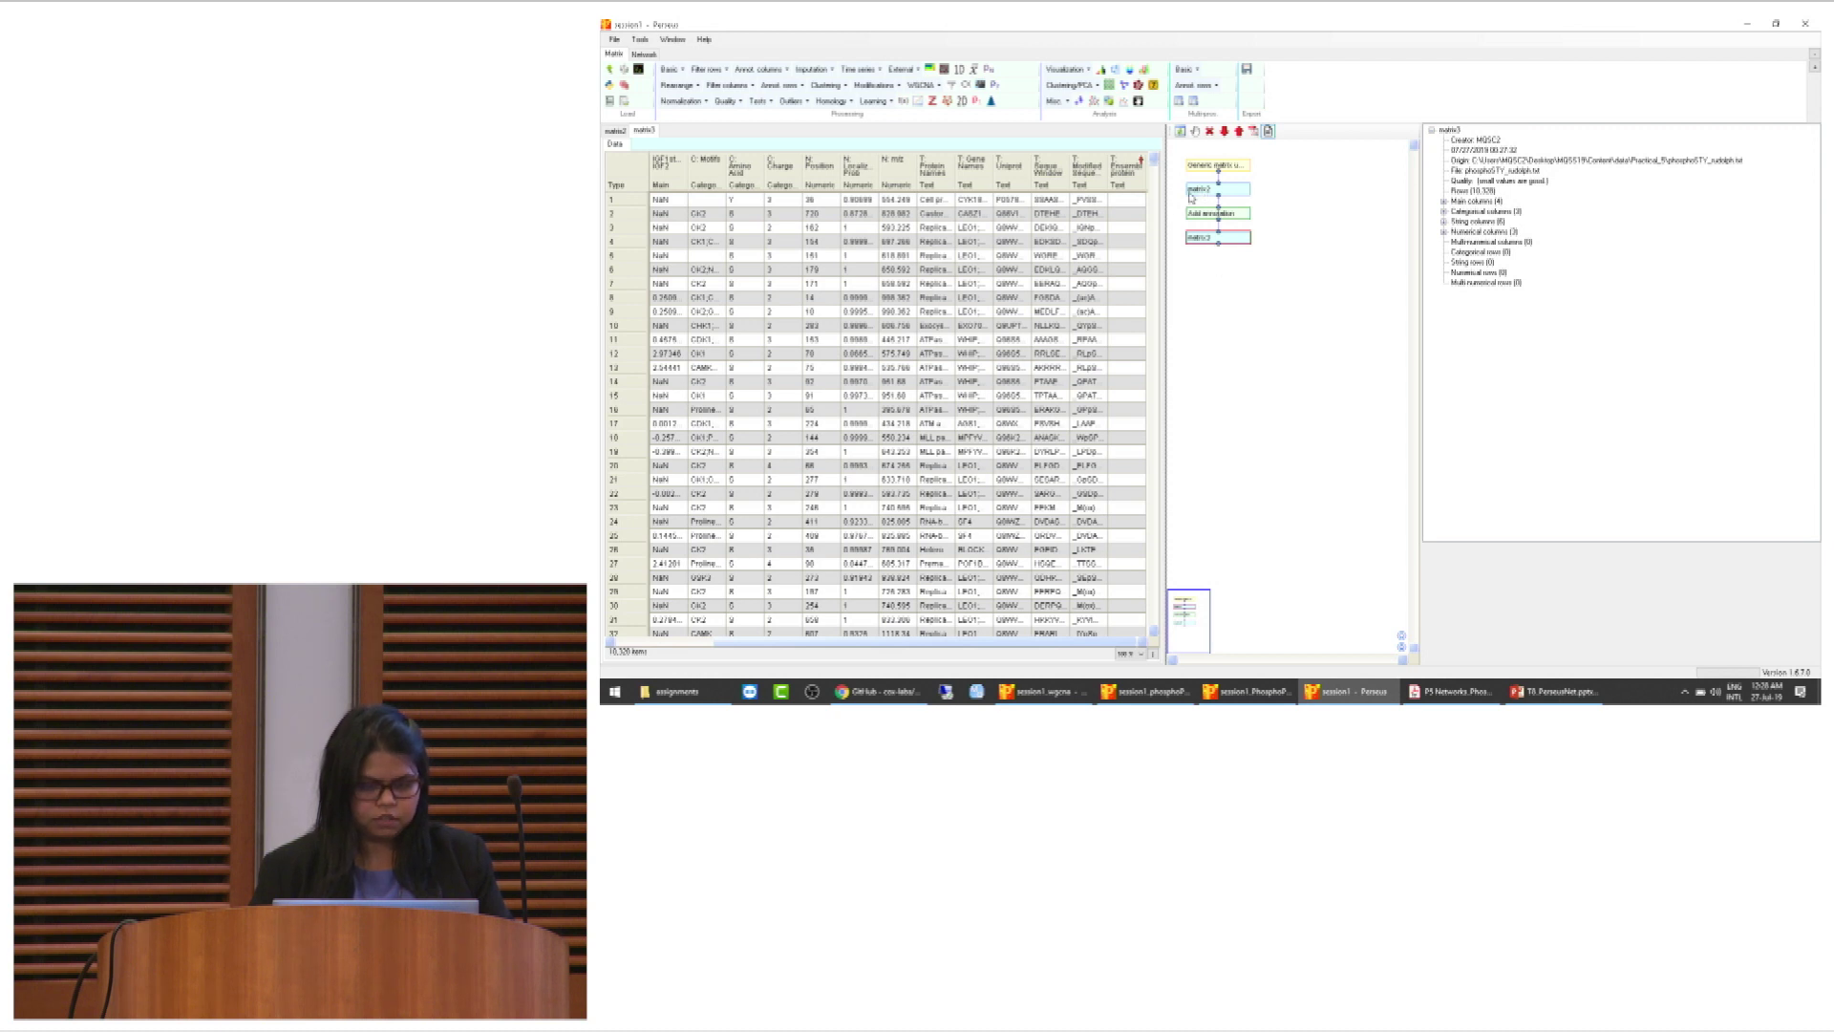
click(1195, 190)
click(814, 71)
click(819, 71)
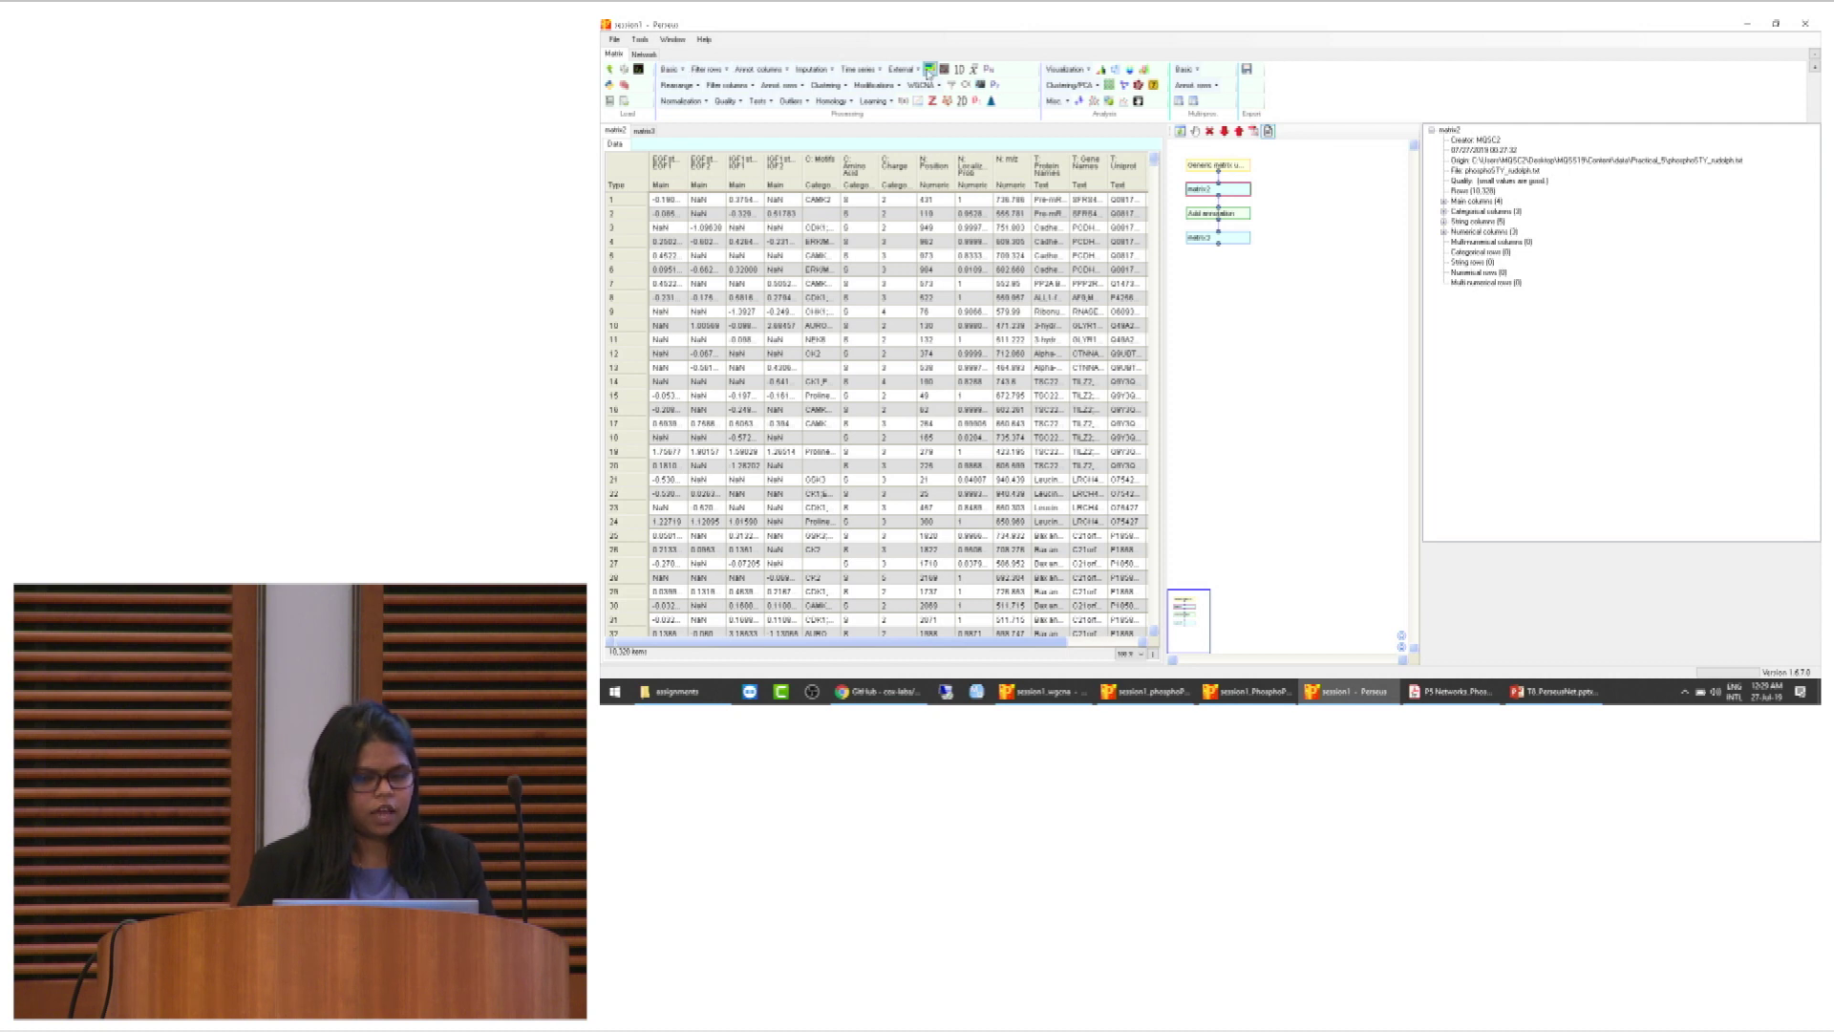
Start Add annotation on matrix2 with Uniprot as the UniProt accession column
click(746, 71)
click(764, 89)
click(998, 208)
click(1003, 237)
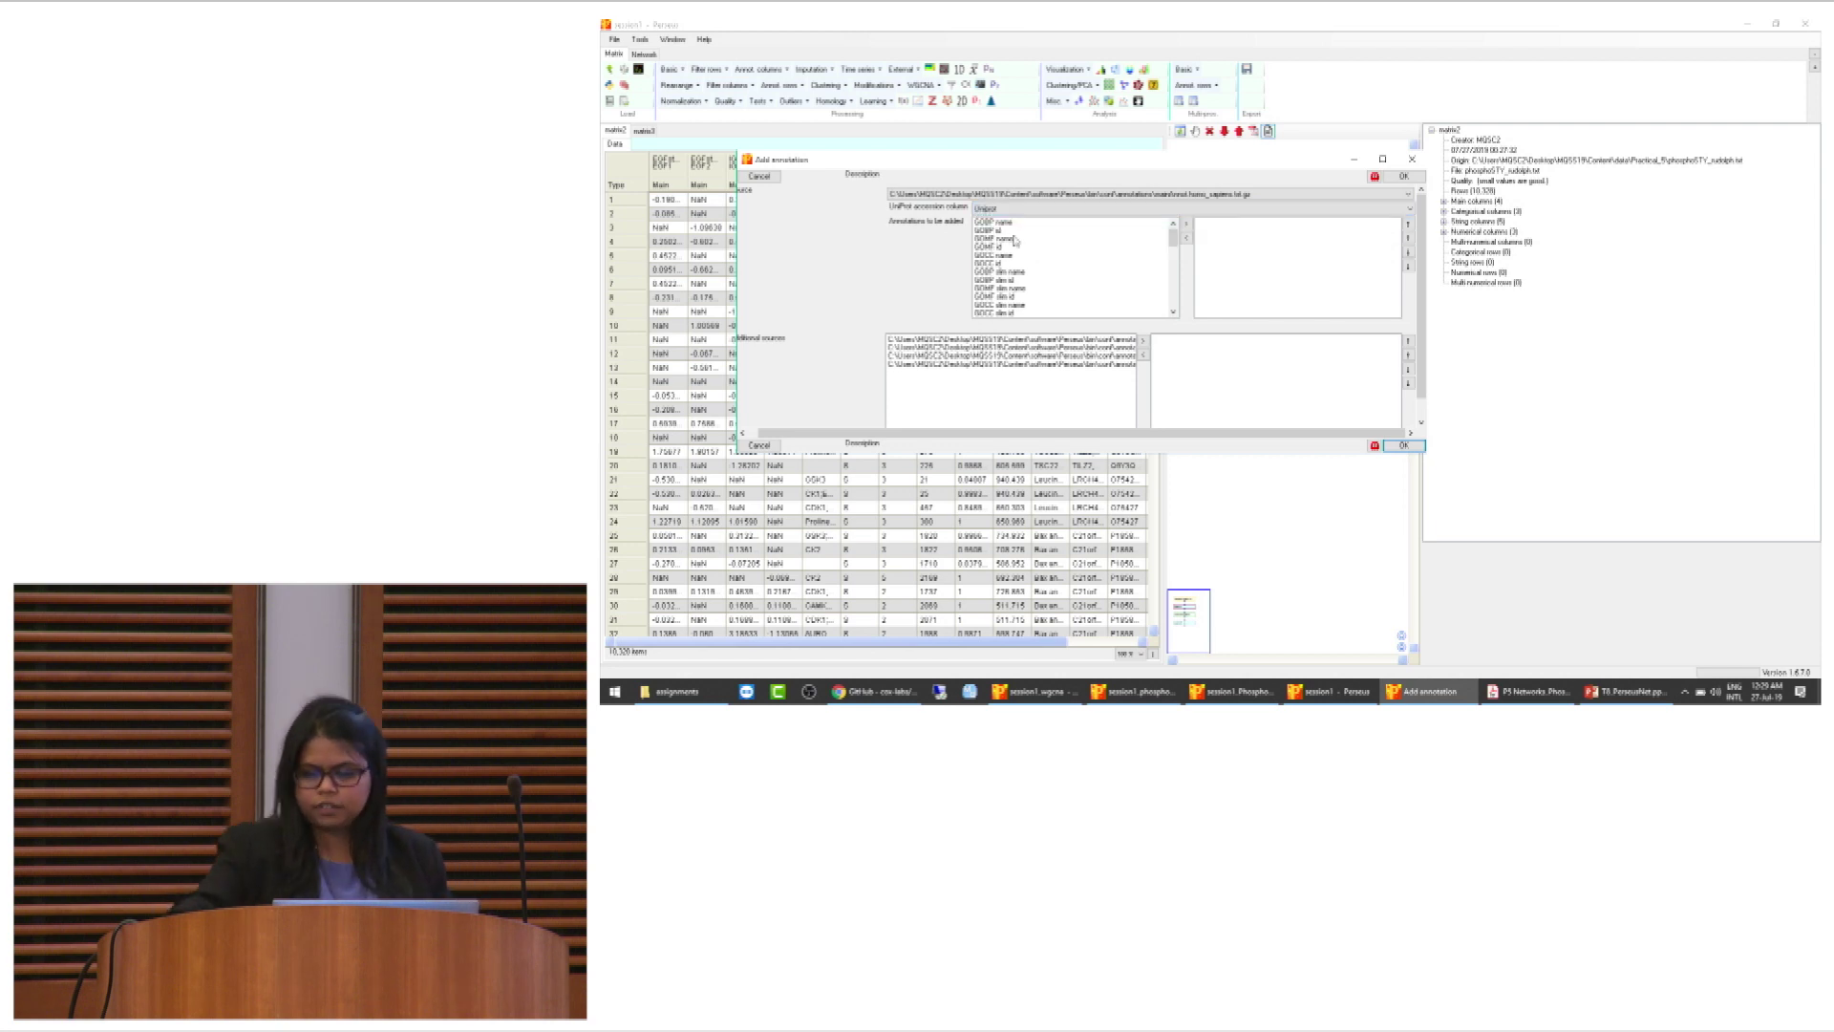
Choose Ensembl protein as the annotation to include and apply it to matrix2
drag(1174, 246, 1177, 288)
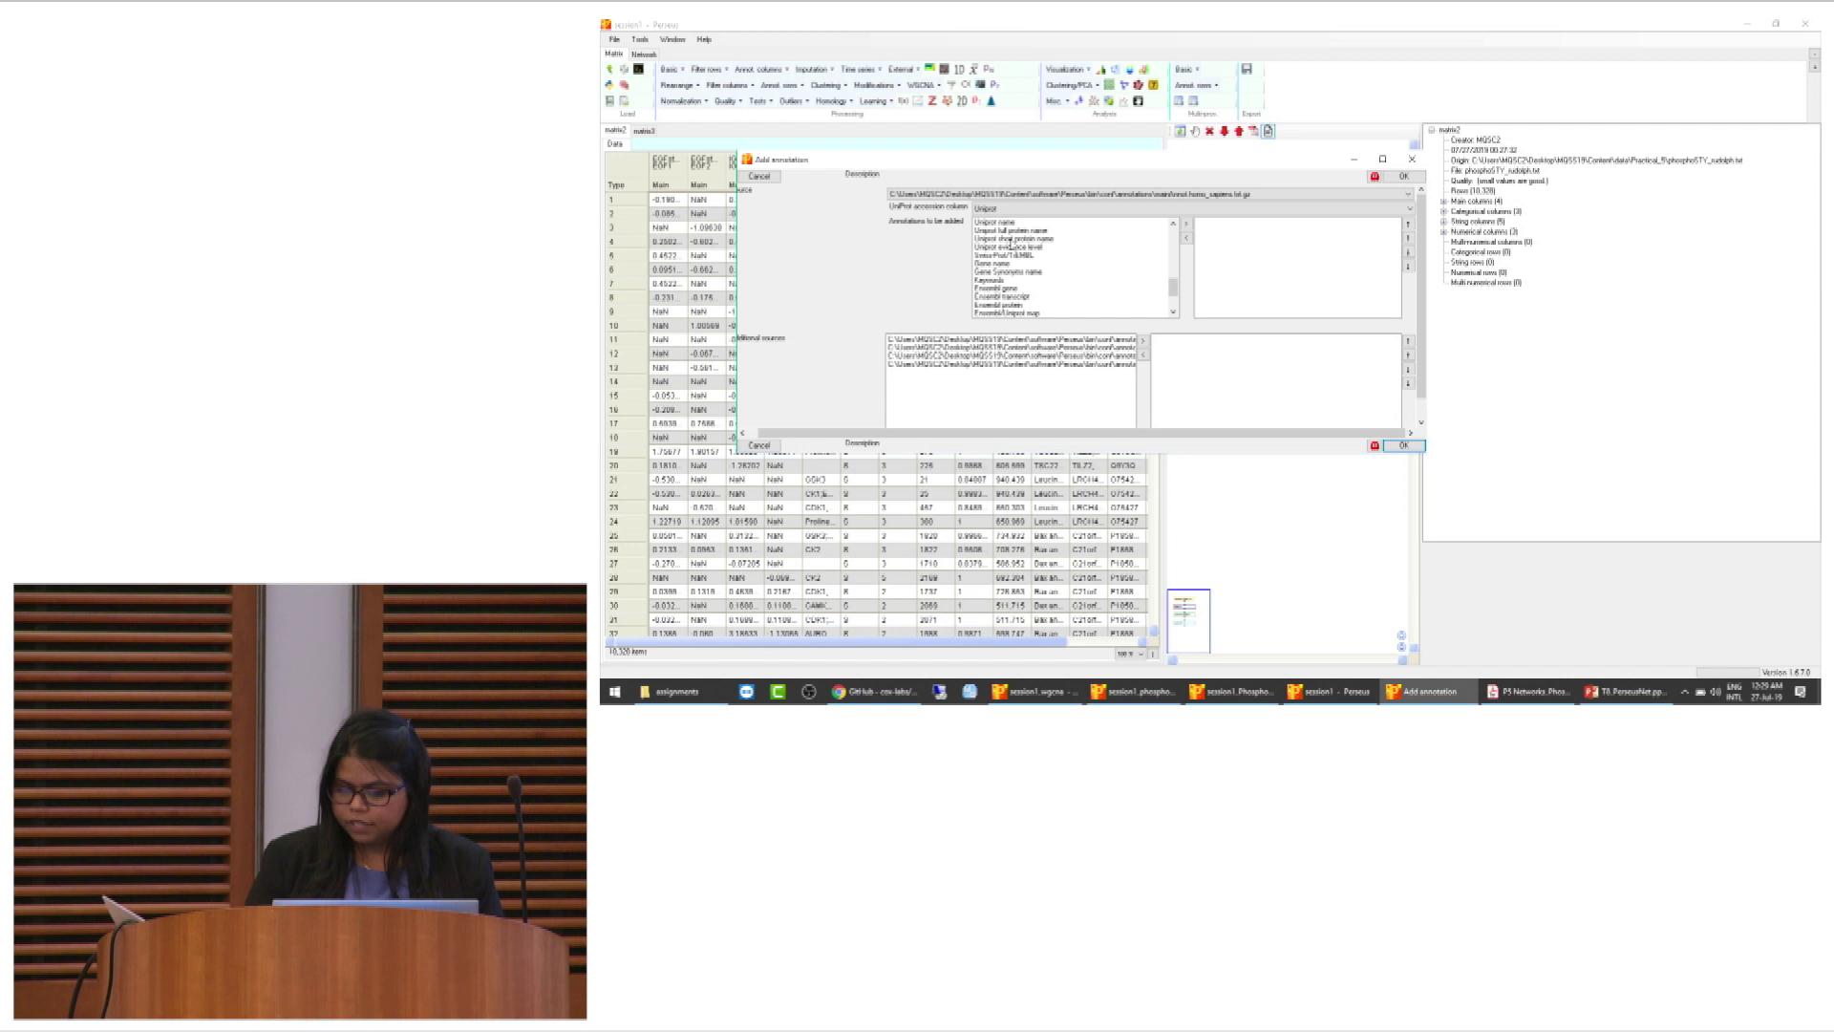
click(1174, 226)
click(1174, 225)
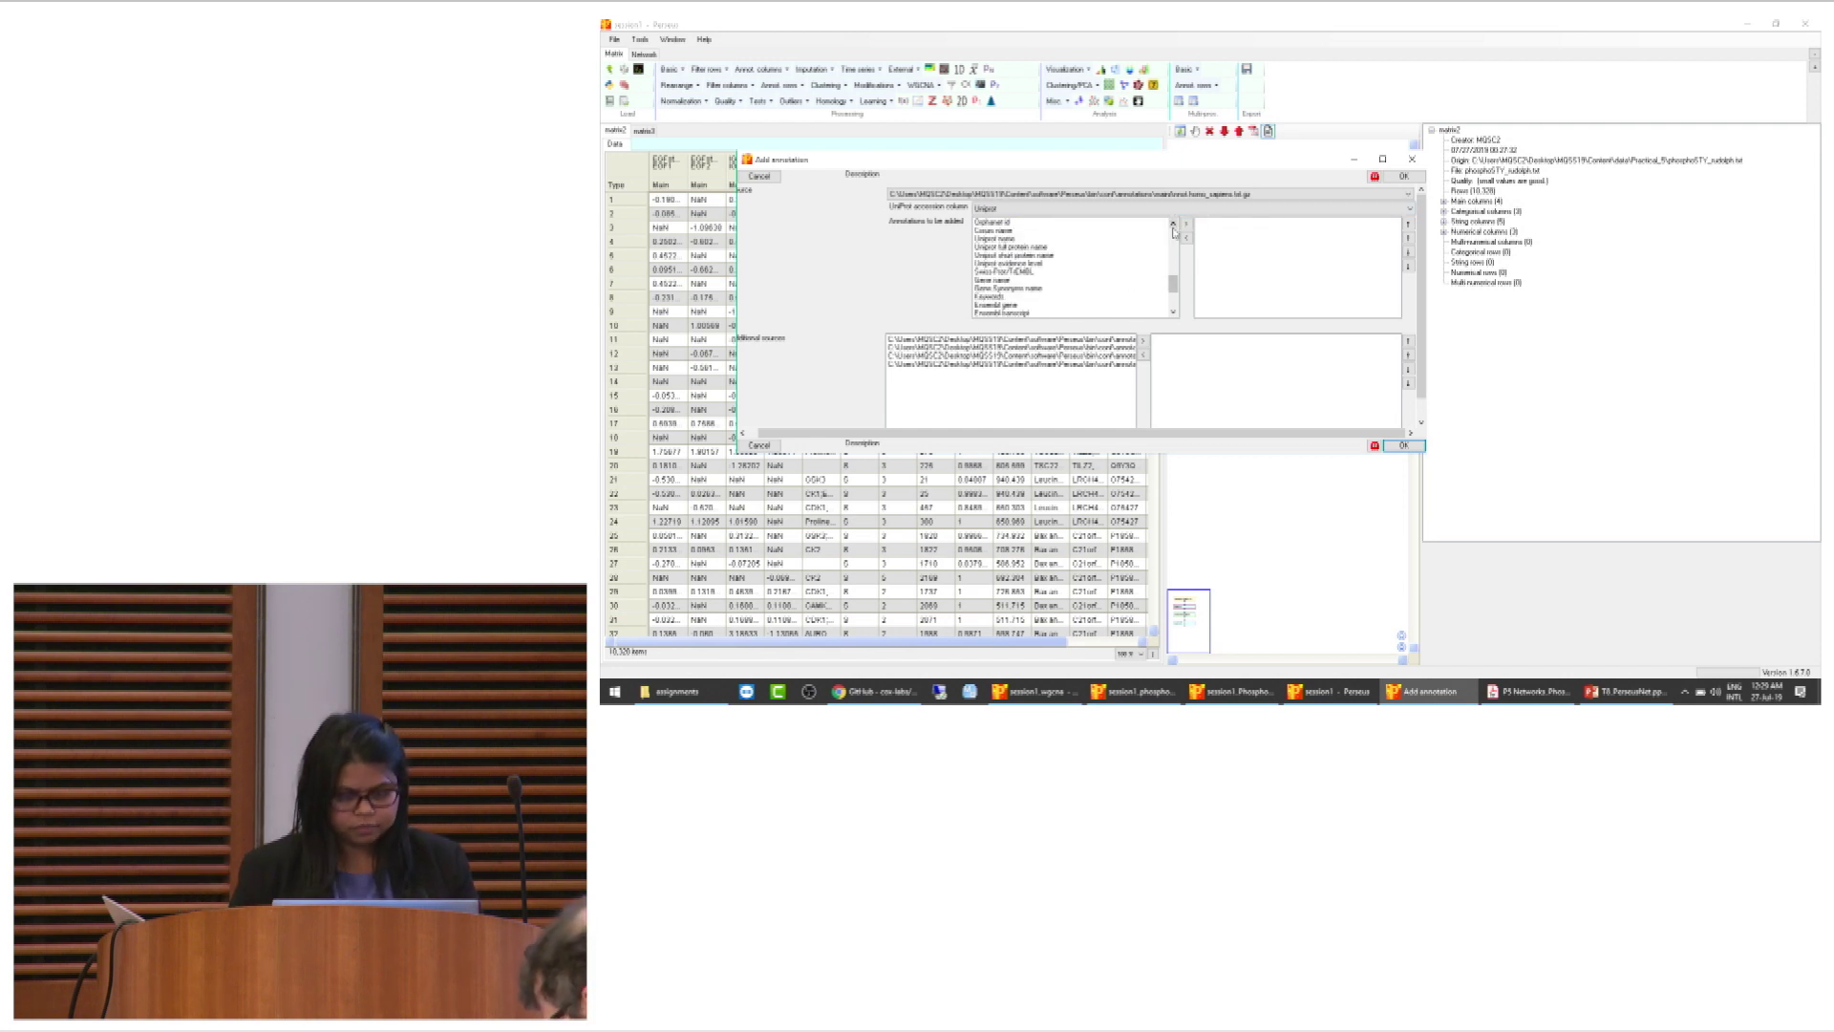
drag(1170, 286, 1173, 304)
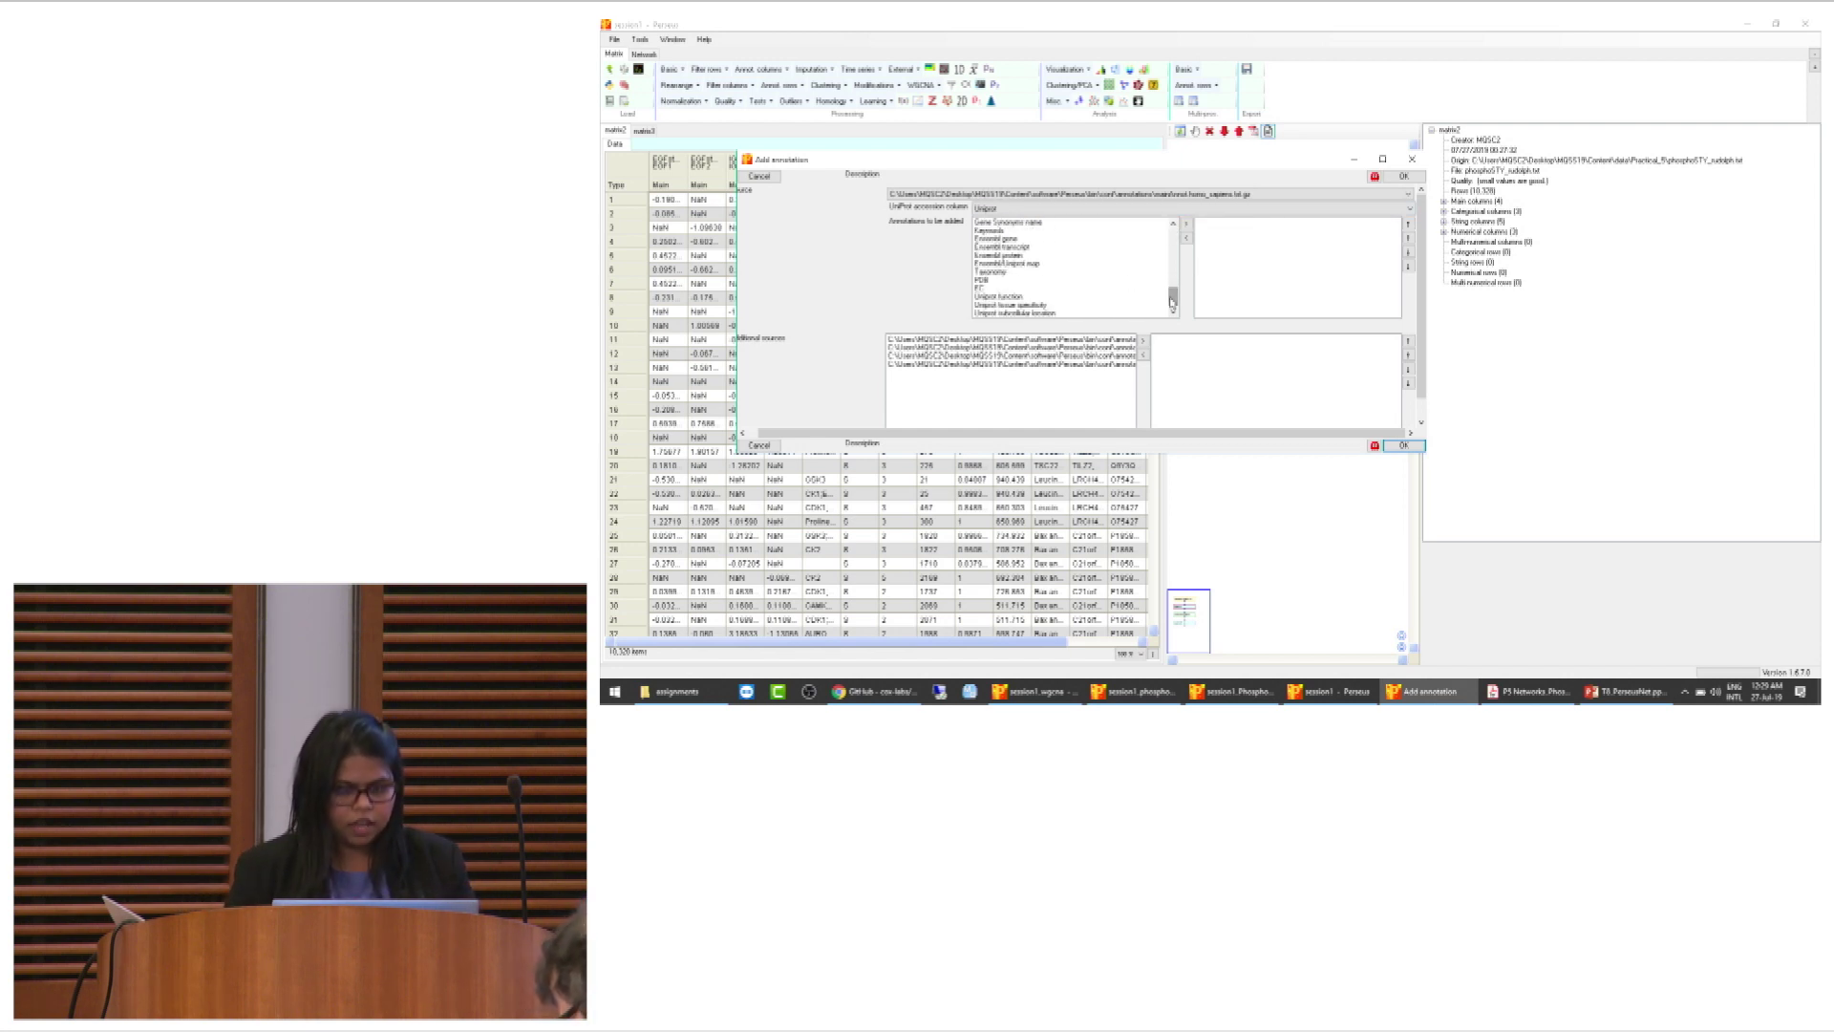
click(1010, 256)
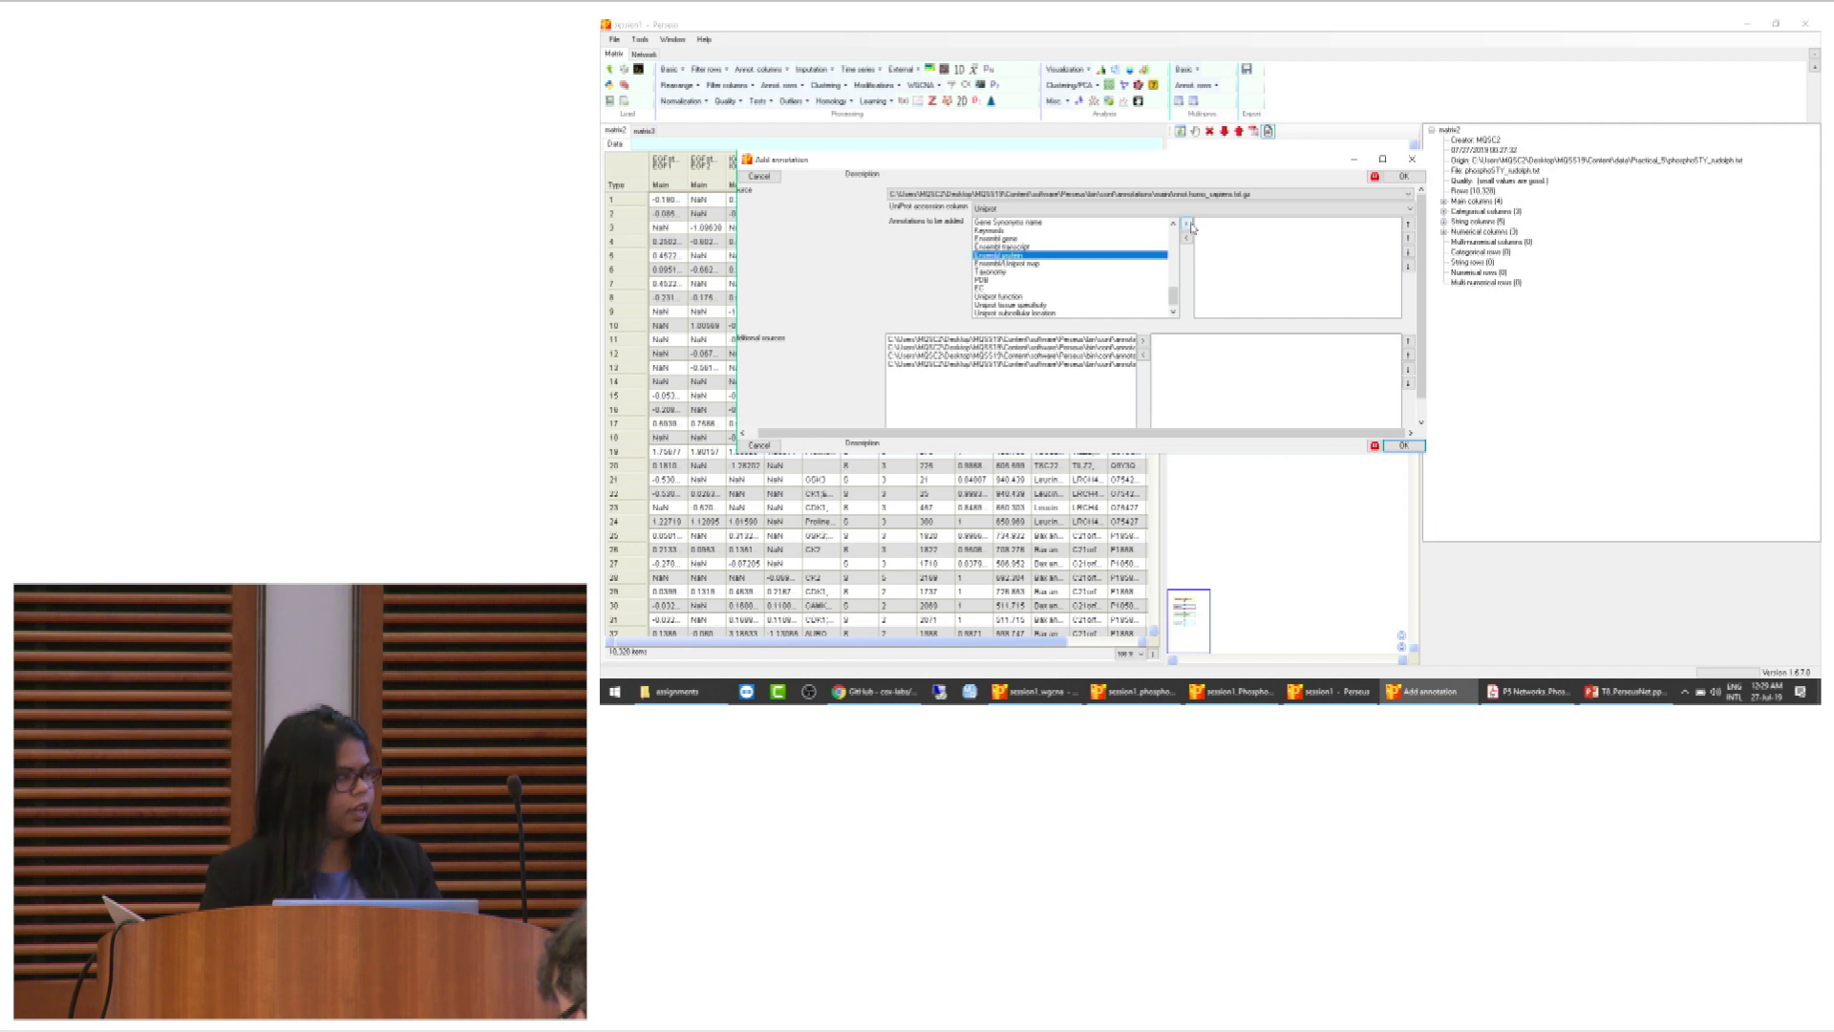
click(1414, 446)
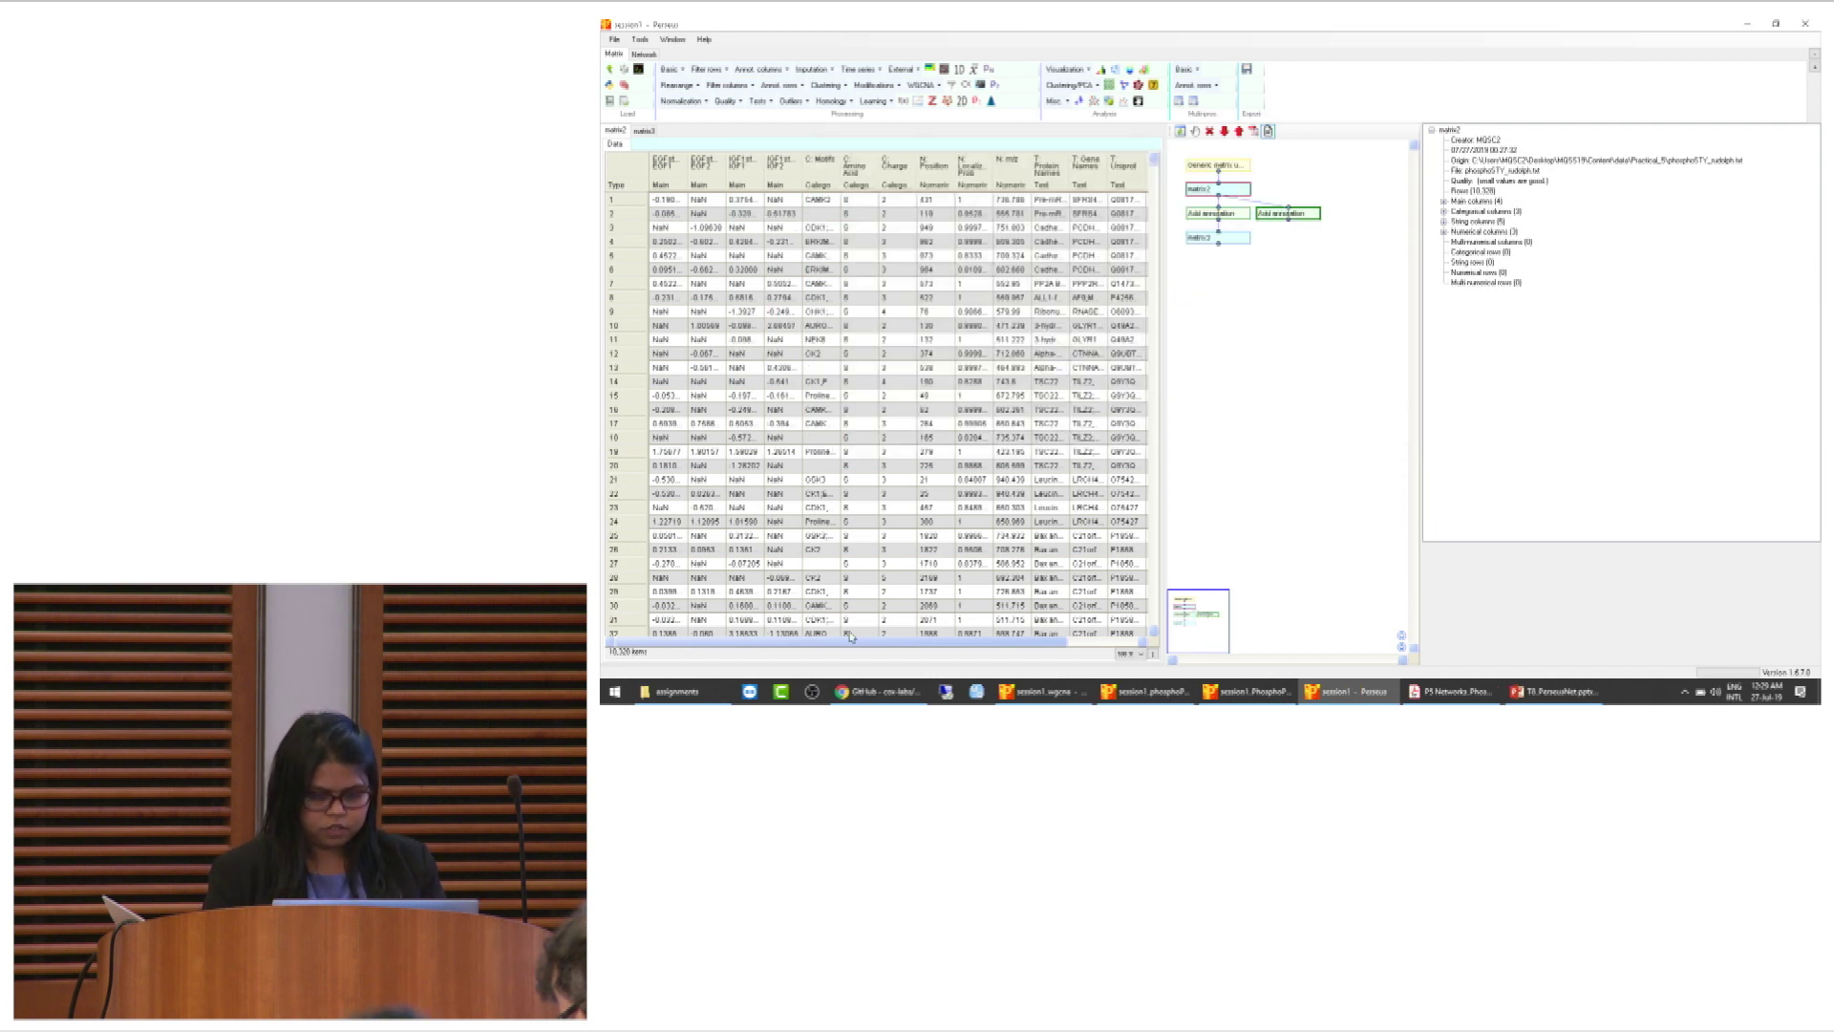